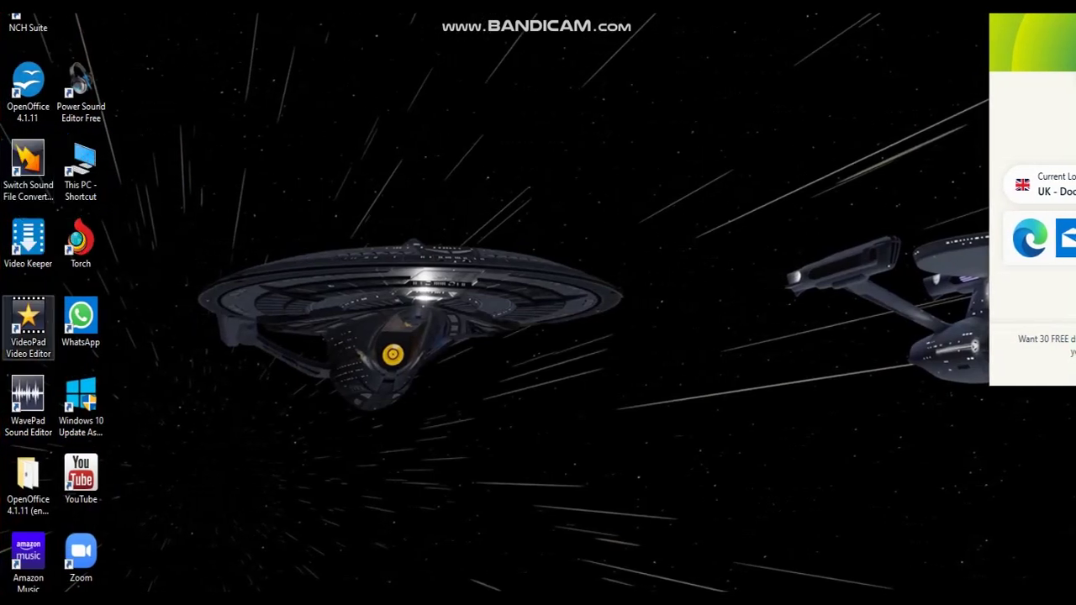
pyautogui.doubleClick(27, 326)
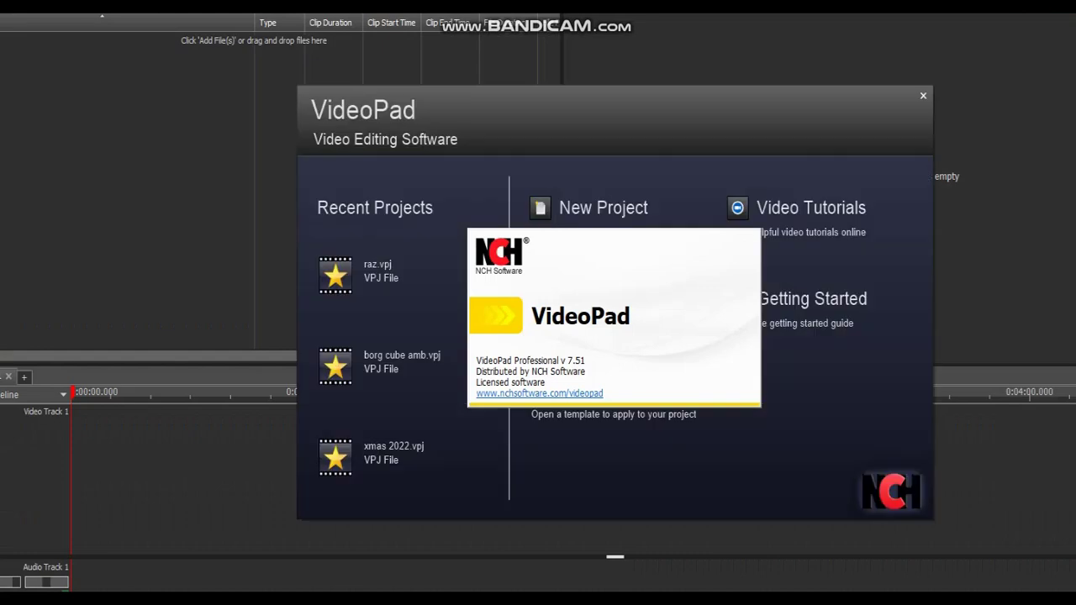
pyautogui.click(603, 207)
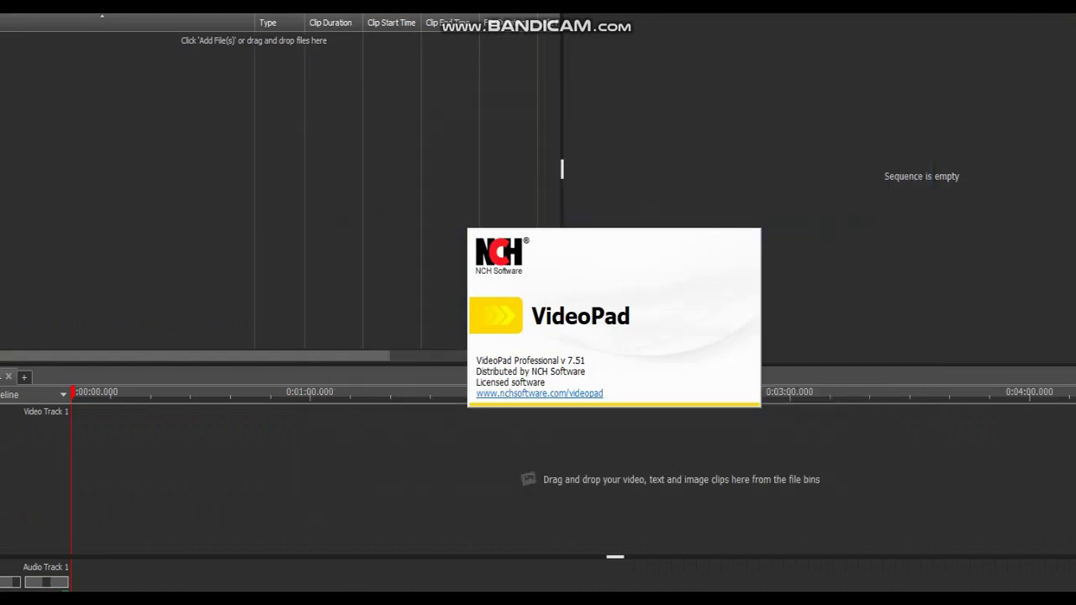
pyautogui.rightClick(262, 170)
pyautogui.click(305, 181)
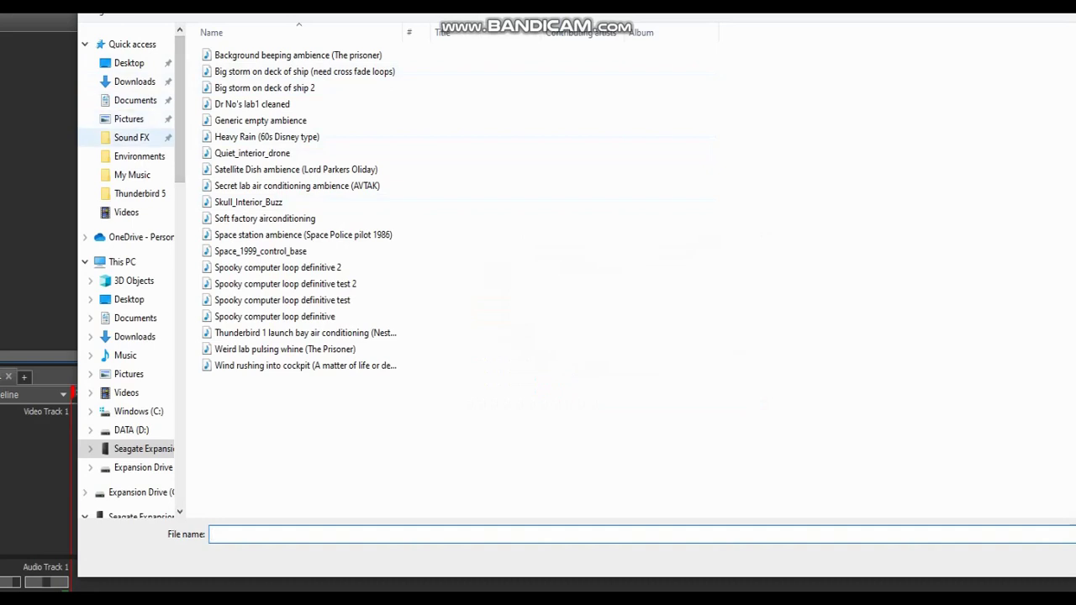
pyautogui.scroll(-1, 126, 176)
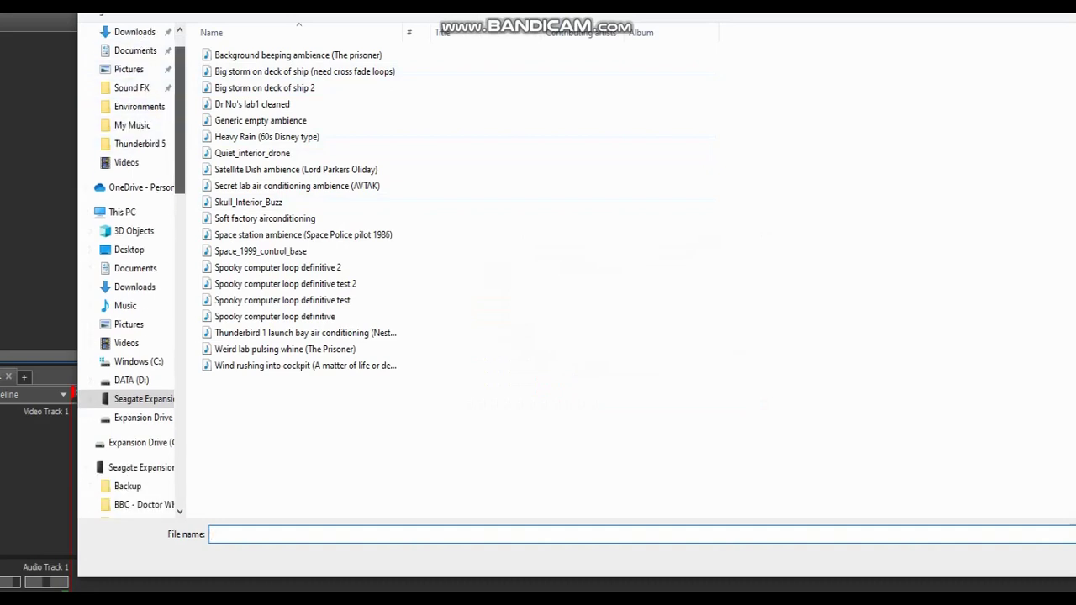
pyautogui.scroll(-2, 127, 252)
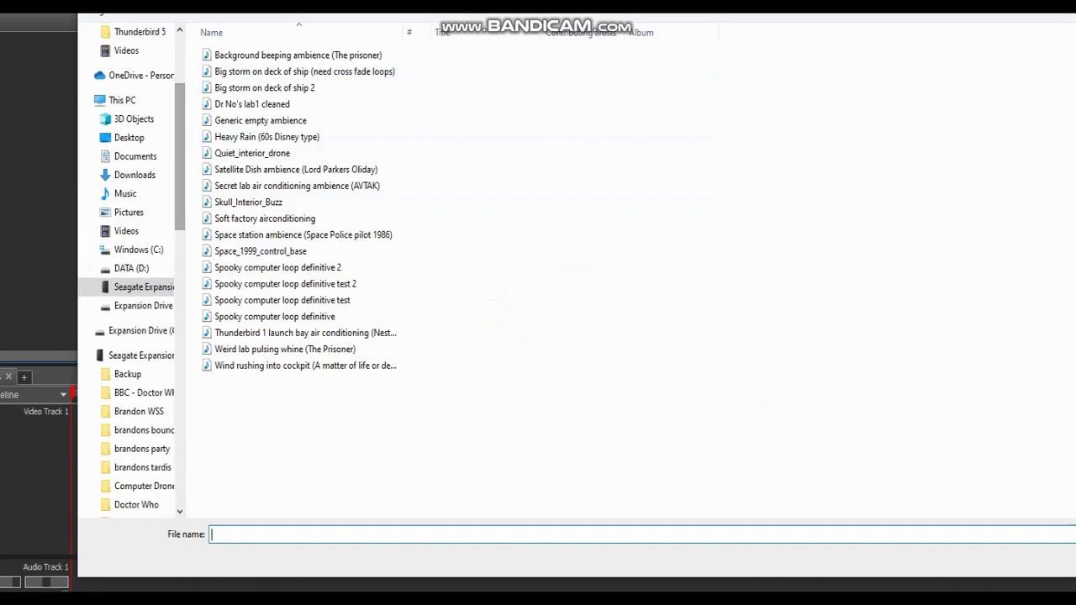
pyautogui.moveTo(303, 4); pyautogui.dragTo(304, 13)
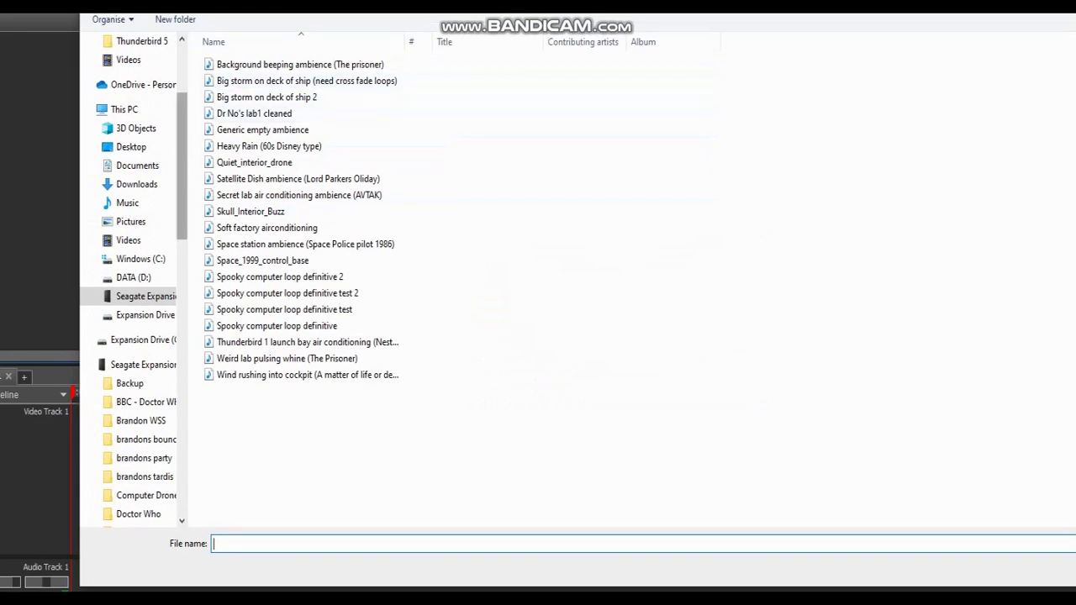
pyautogui.scroll(1, 134, 202)
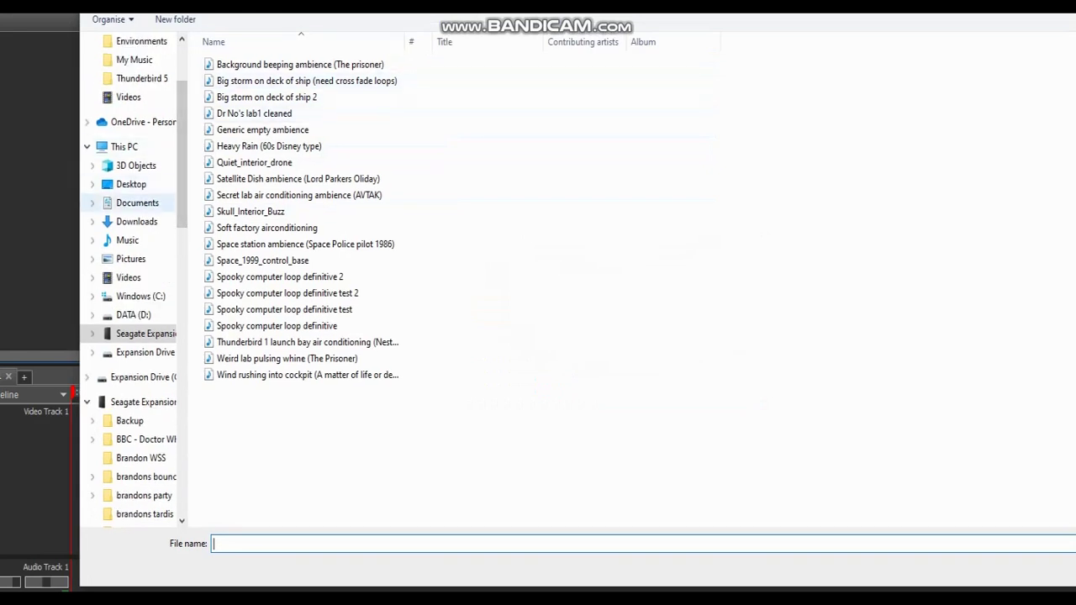
pyautogui.click(137, 202)
pyautogui.doubleClick(237, 98)
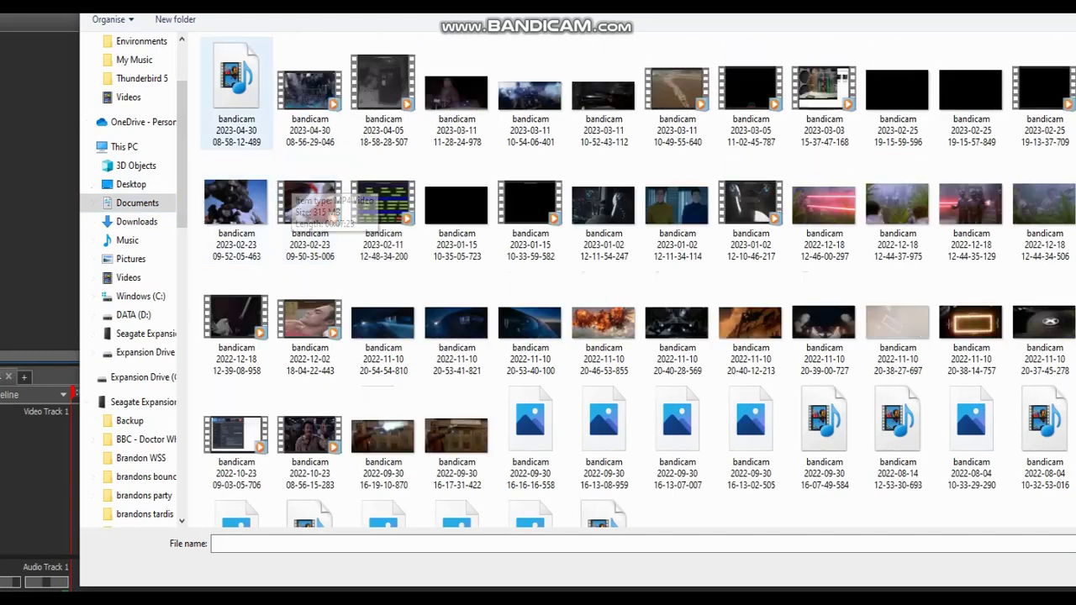
pyautogui.doubleClick(237, 95)
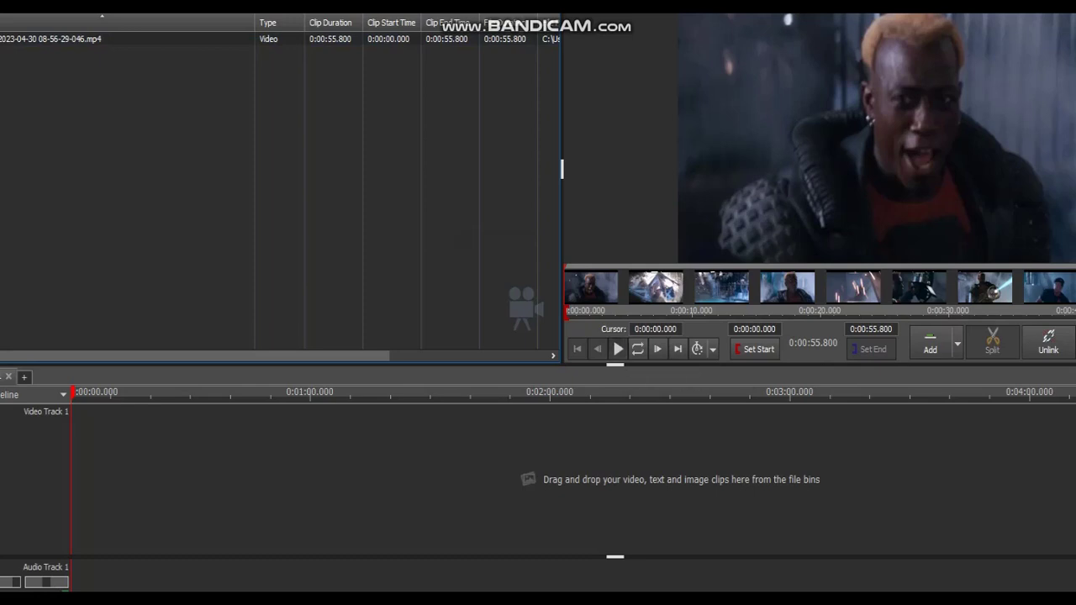
# Step: Trim the video clip to start at 0:00:14.457 and end at 0:00:51.695, and place it on the timeline
pyautogui.click(617, 349)
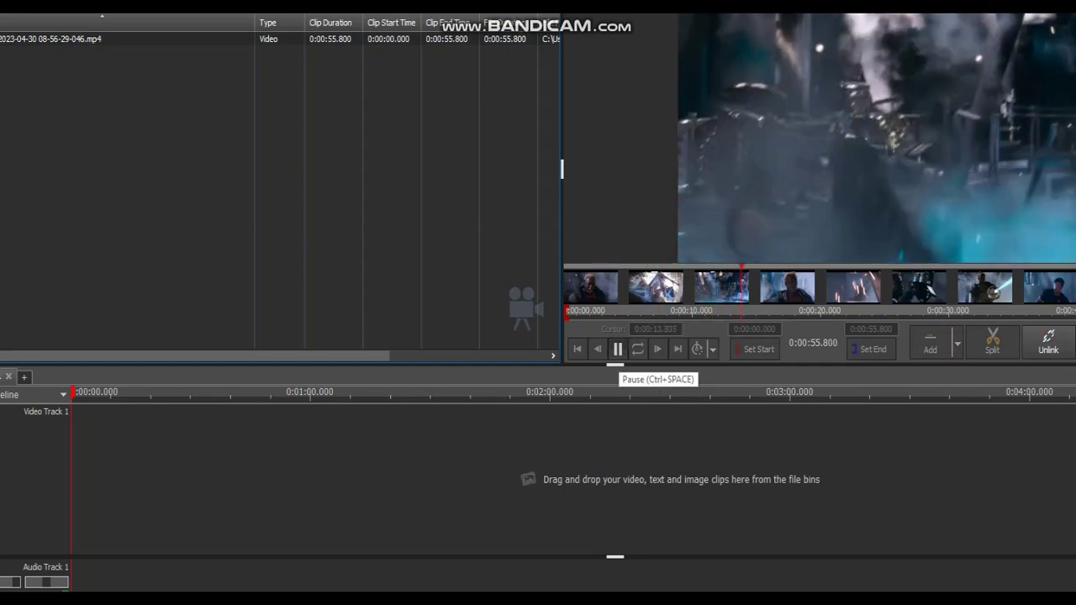
pyautogui.click(617, 349)
pyautogui.click(618, 349)
pyautogui.click(618, 348)
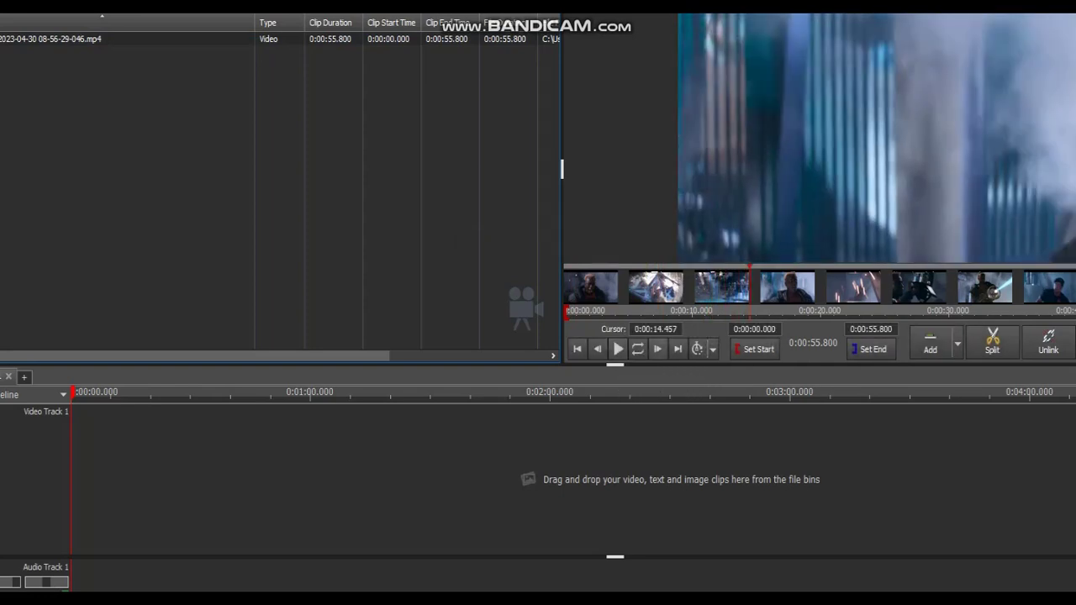
pyautogui.click(755, 350)
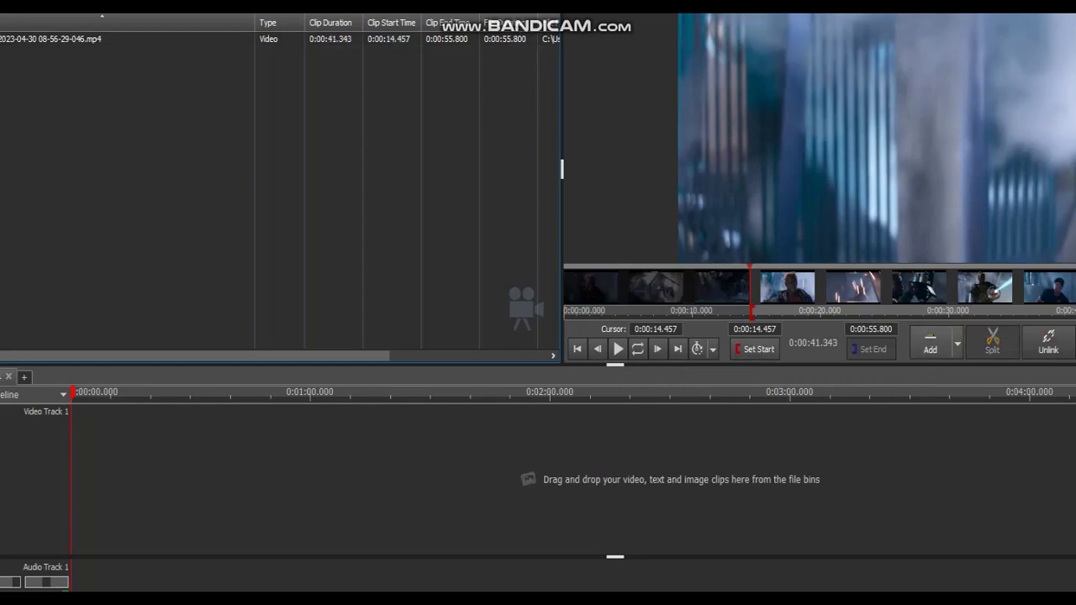
pyautogui.click(1075, 290)
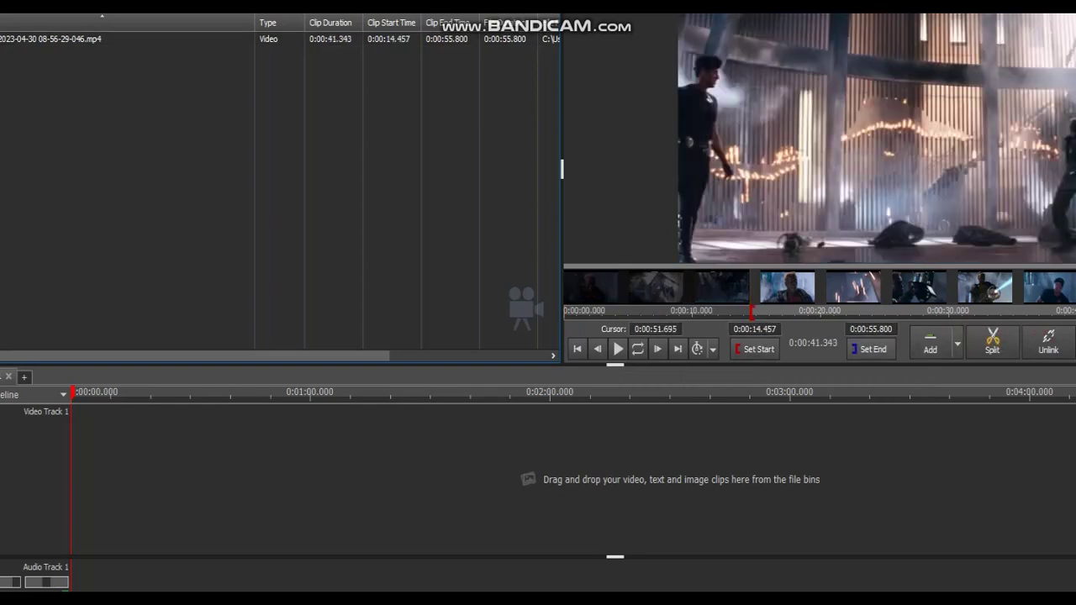
pyautogui.press('o')
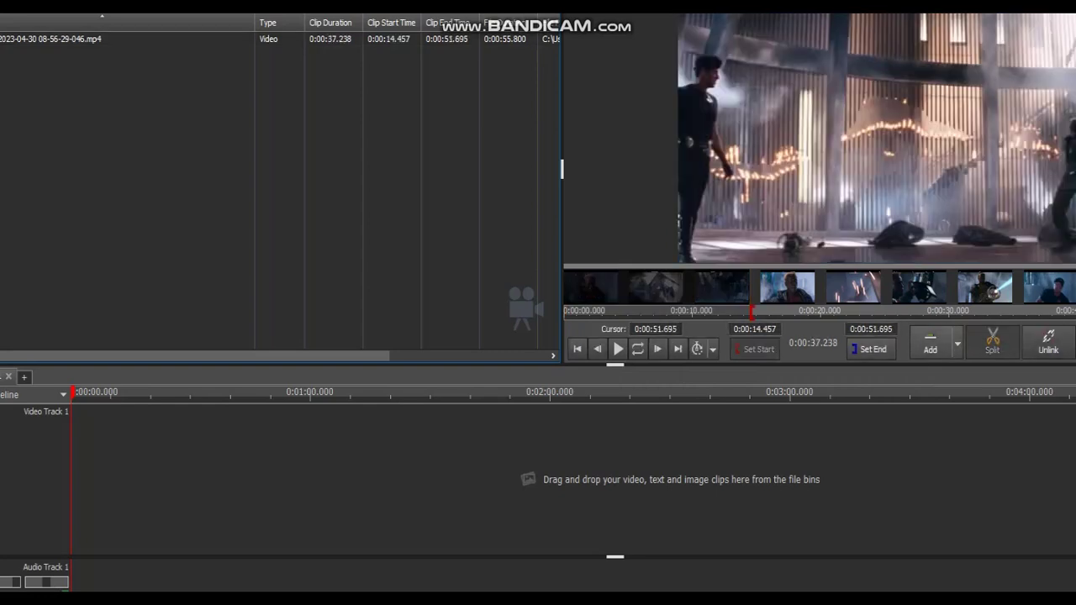
pyautogui.click(931, 343)
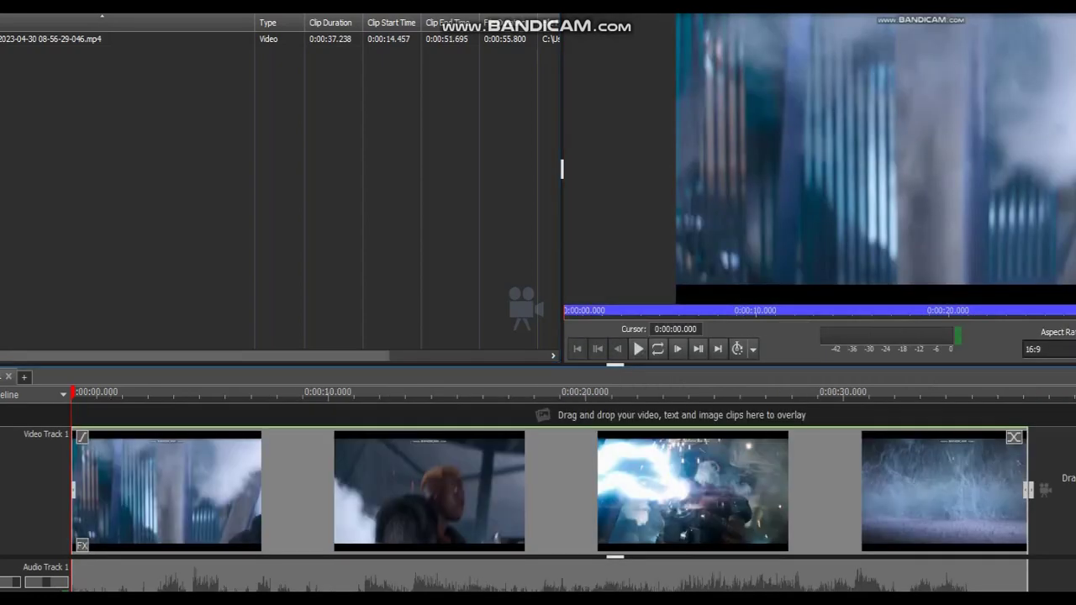
pyautogui.moveTo(457, 588); pyautogui.dragTo(456, 604)
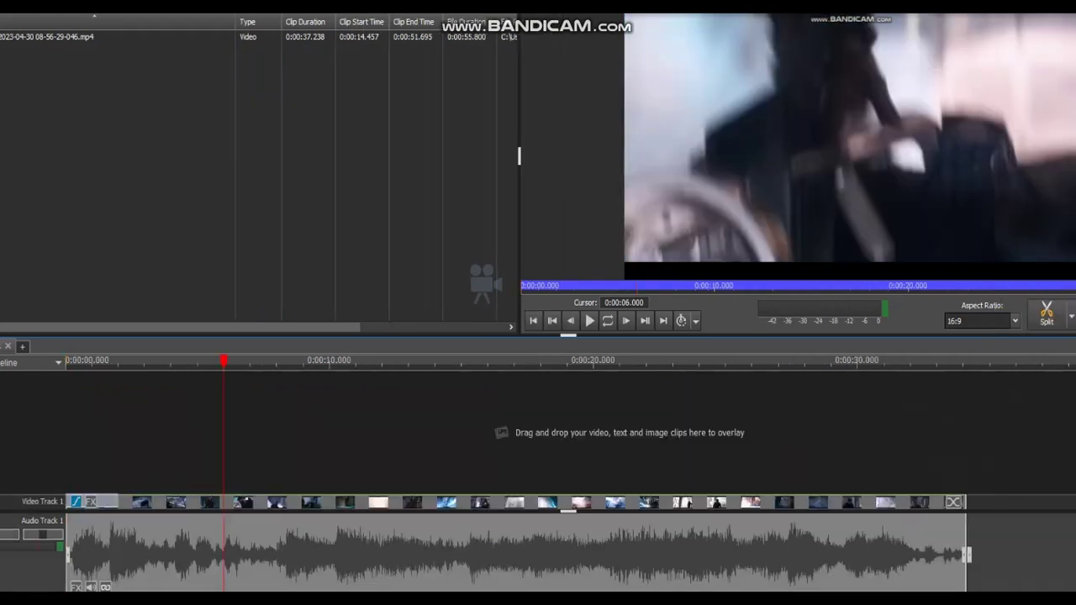
# Step: Import Neutrino Wand On & Fire 01 from the Sound Design - Sci-Fi folder of Sound Effects Series (Volume.1-10) in Sound FX, and preview it
pyautogui.rightClick(212, 144)
pyautogui.click(244, 154)
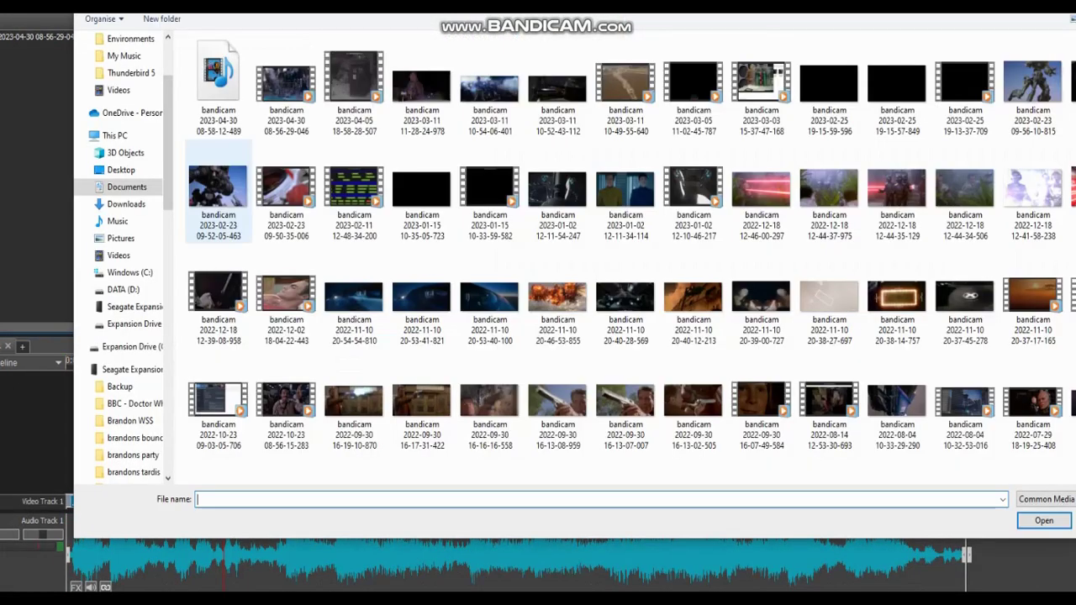
pyautogui.scroll(1, 127, 187)
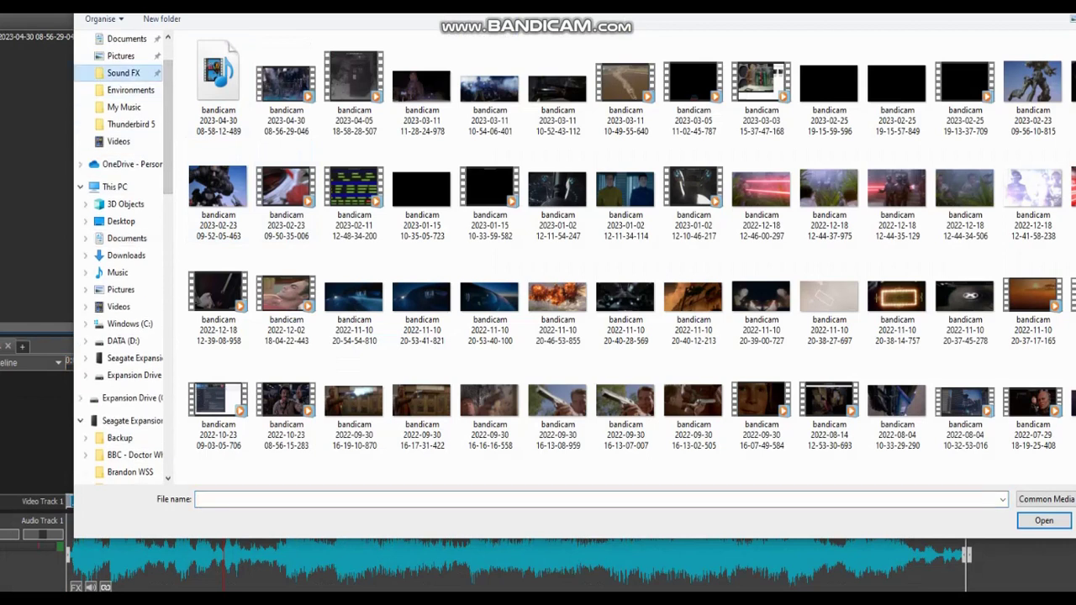
pyautogui.click(124, 73)
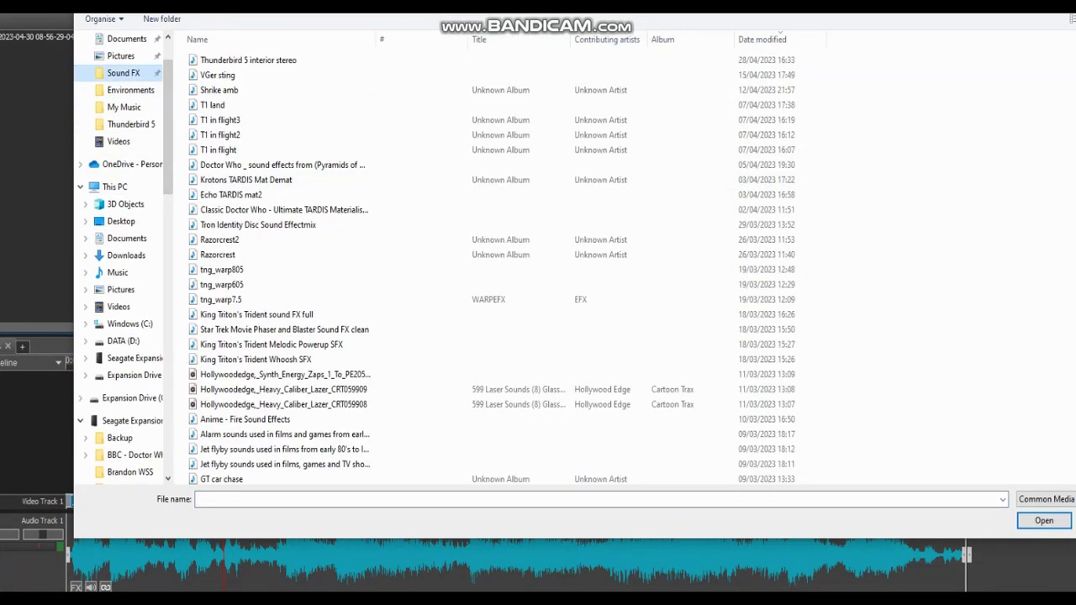
pyautogui.scroll(-20, 492, 268)
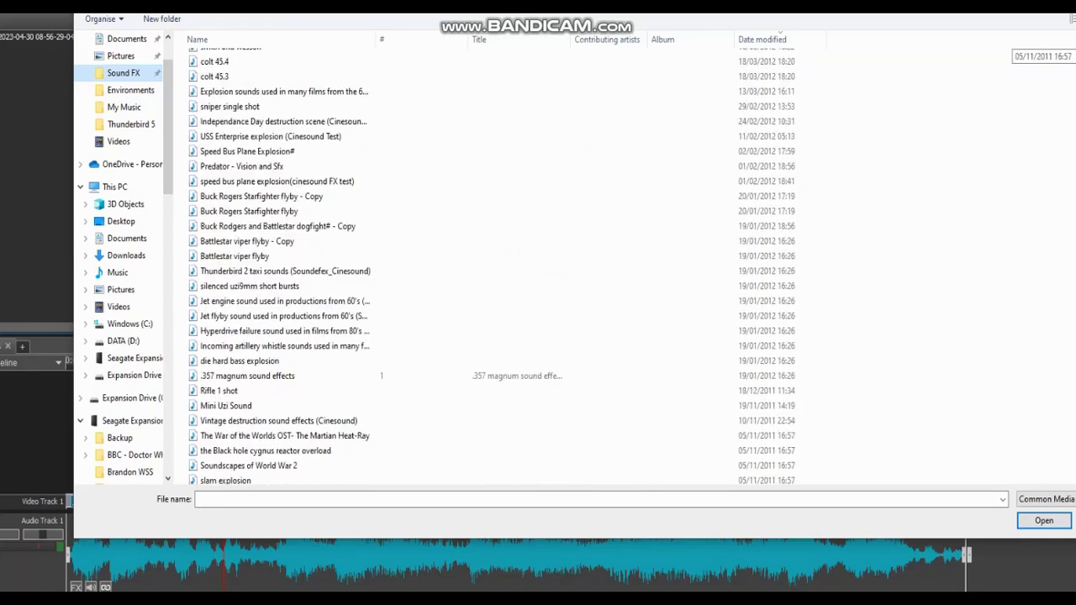
pyautogui.scroll(15, 492, 235)
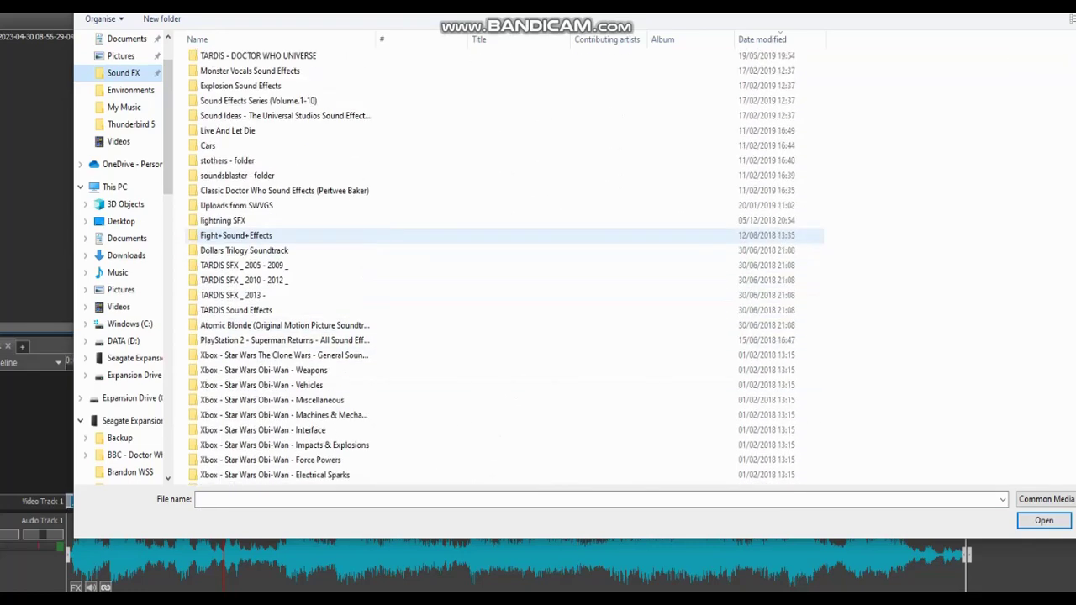
pyautogui.scroll(1, 492, 236)
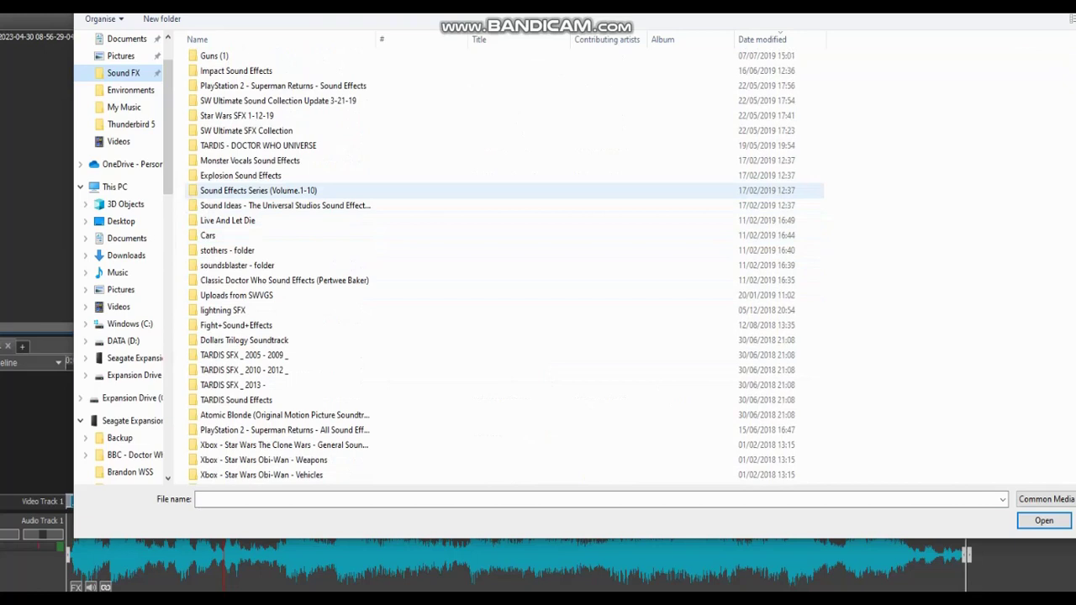
pyautogui.doubleClick(258, 190)
pyautogui.doubleClick(216, 135)
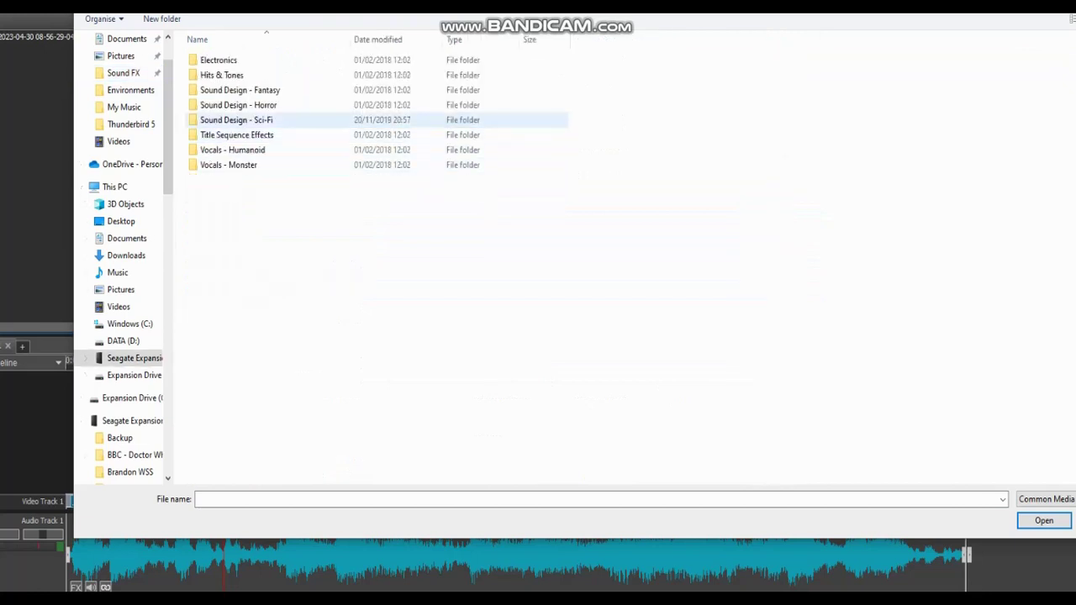
pyautogui.doubleClick(244, 120)
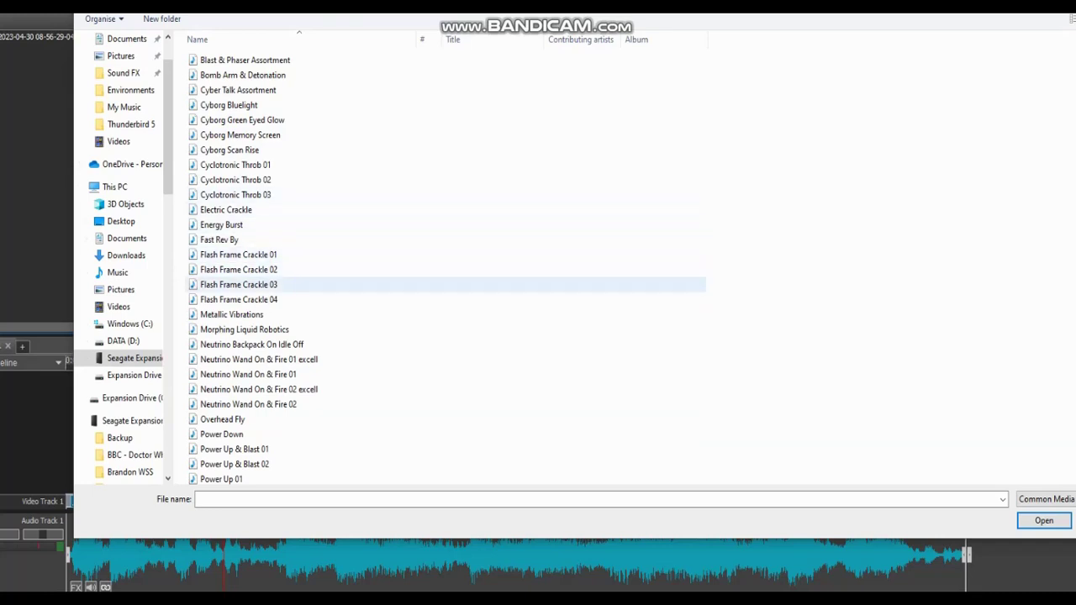
pyautogui.doubleClick(248, 374)
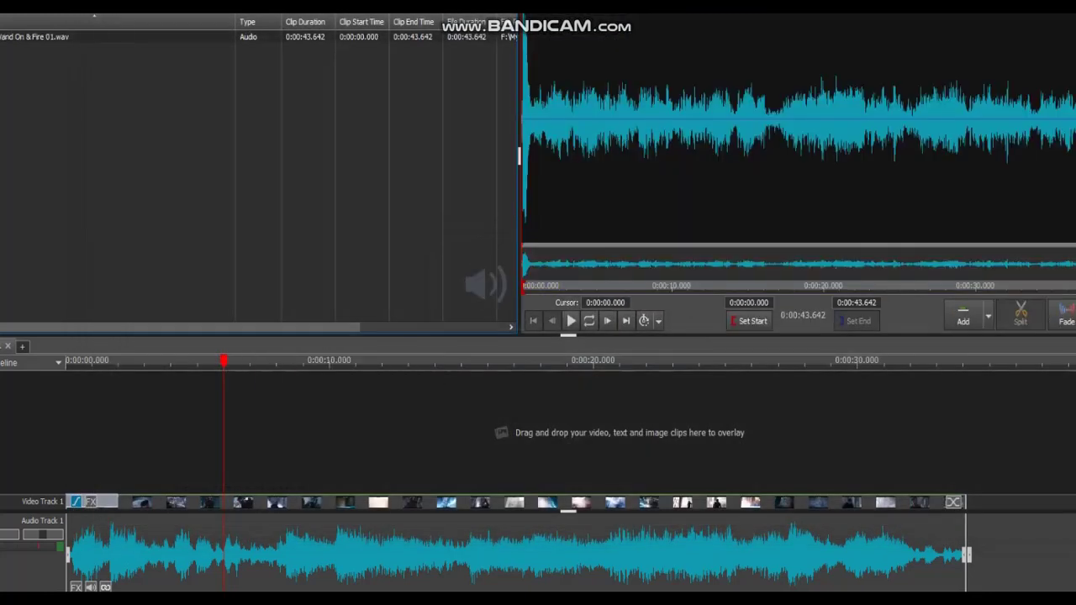
pyautogui.click(569, 323)
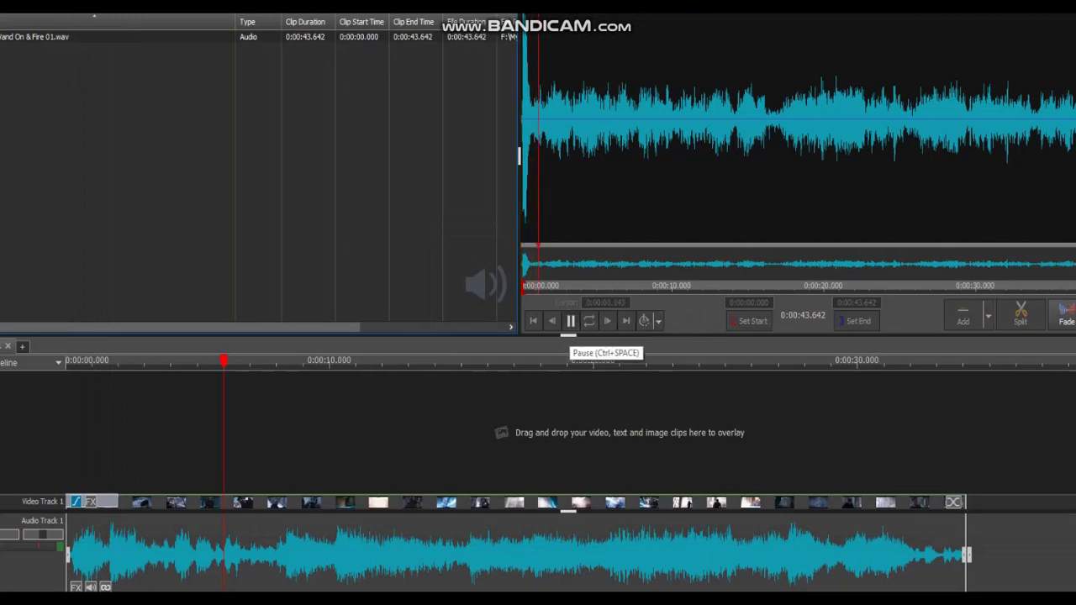
pyautogui.click(570, 323)
# Step: Import the sound file Neutrino Backpack On Idle Off from the same sci-fi sound effects folder
pyautogui.rightClick(301, 191)
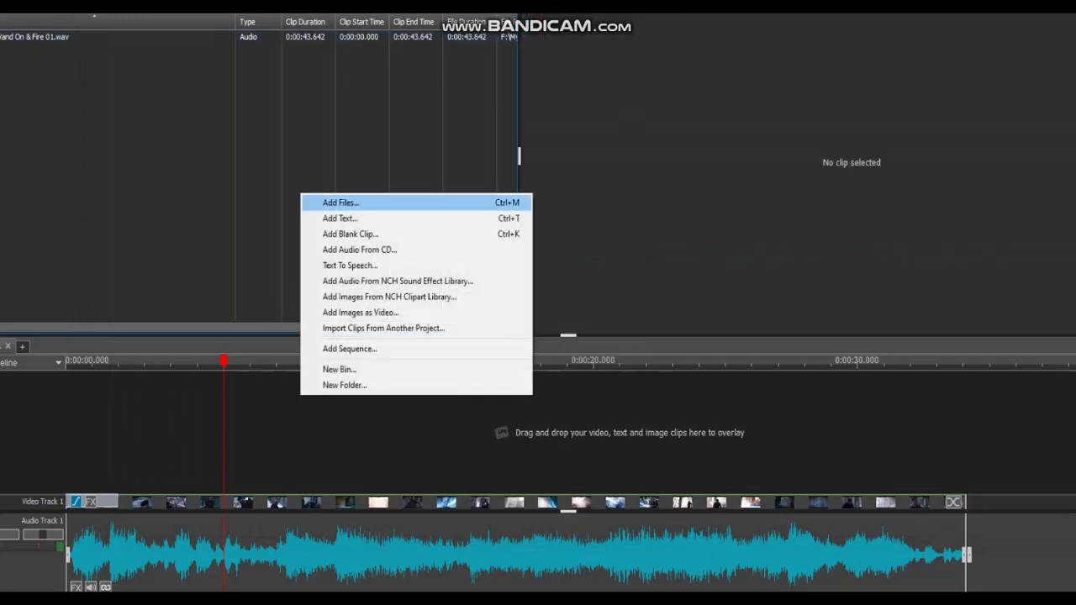
pyautogui.click(336, 201)
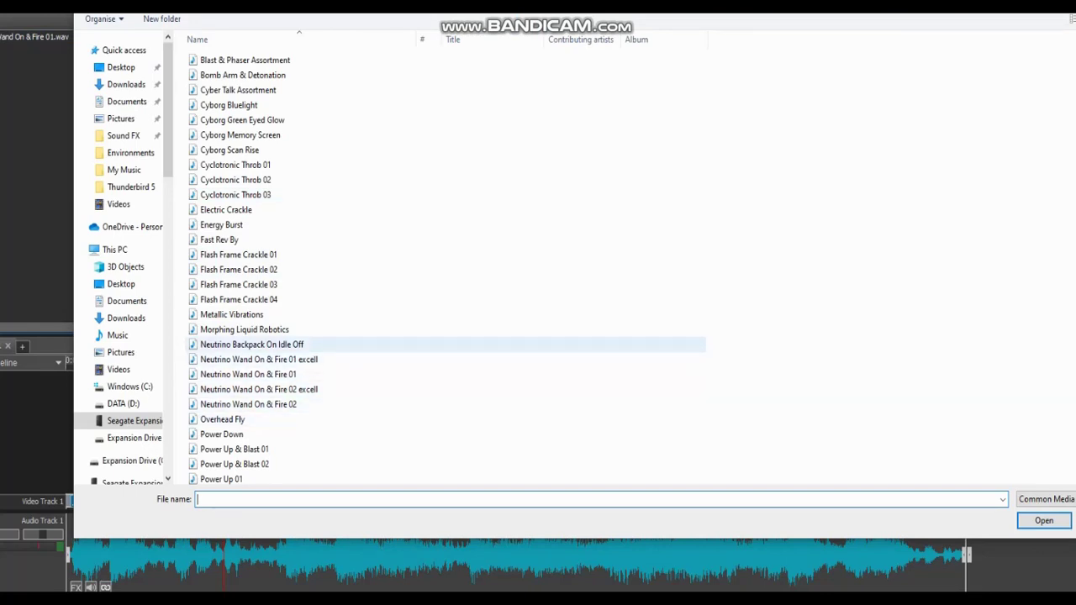
pyautogui.doubleClick(252, 344)
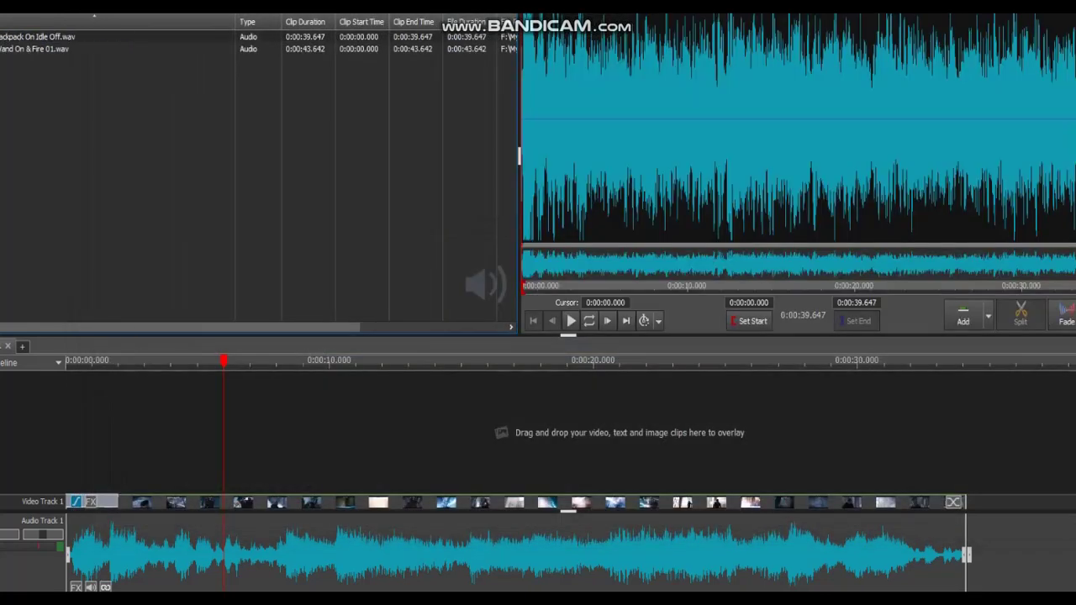
# Step: Set the Neutrino Backpack sound's end to 0:00:03.303 and place it on Audio Track 2 at 0:00:06.000
pyautogui.click(571, 321)
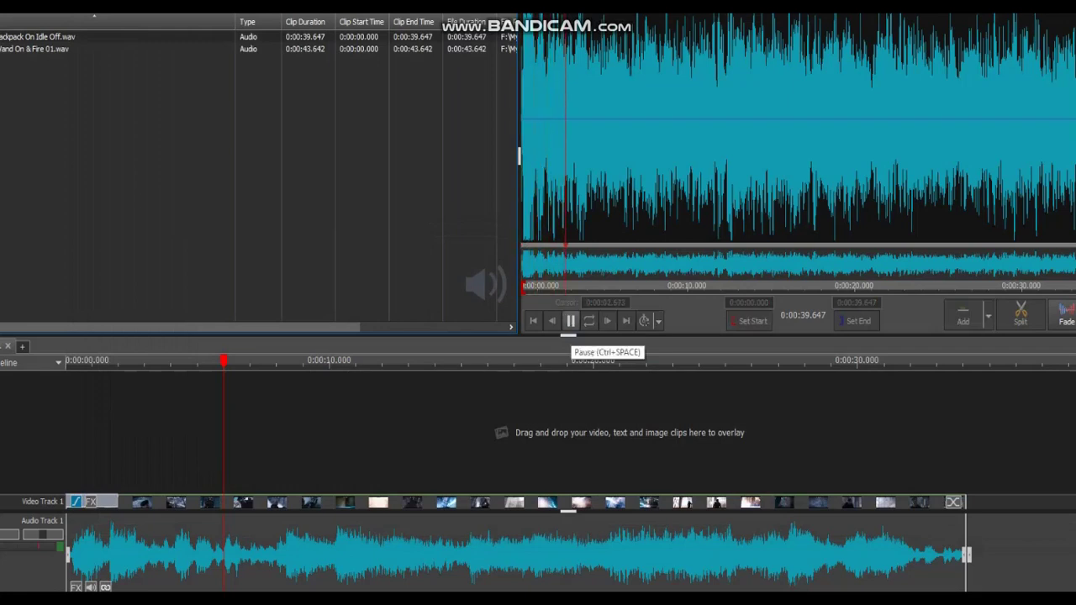
pyautogui.click(570, 323)
pyautogui.click(866, 320)
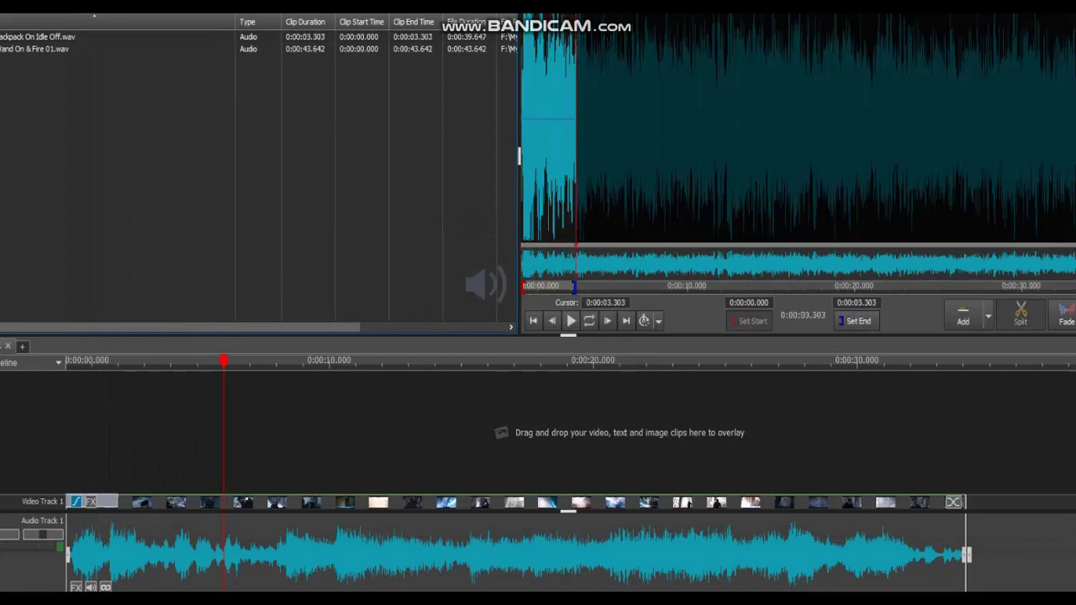
pyautogui.click(962, 315)
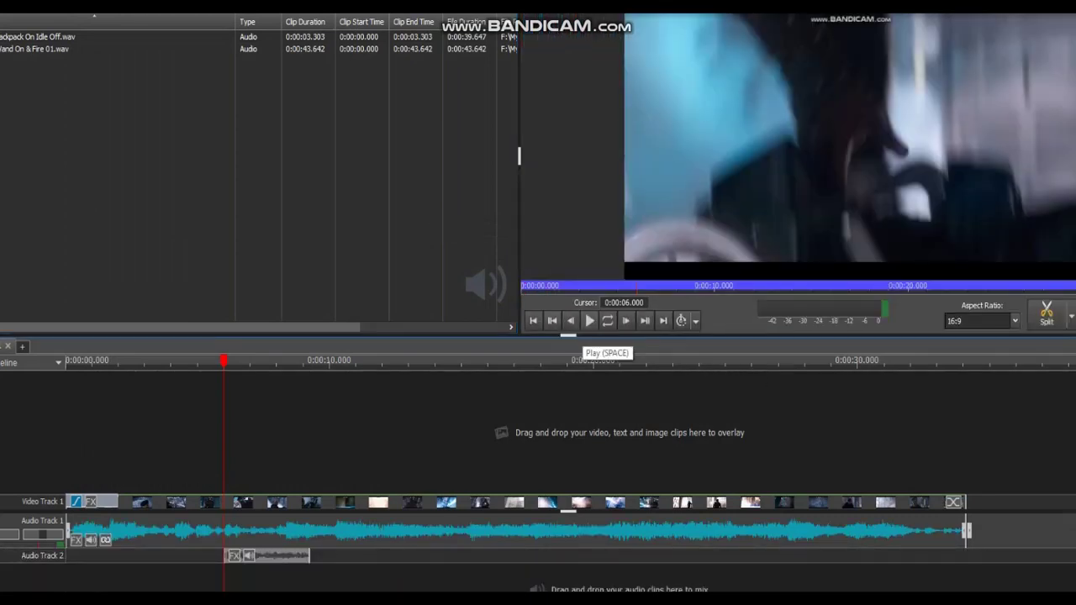
# Step: Play the sequence to find the cue and move the backpack sound on Audio Track 2 to start at about 0:00:07.933
pyautogui.click(589, 320)
pyautogui.click(589, 320)
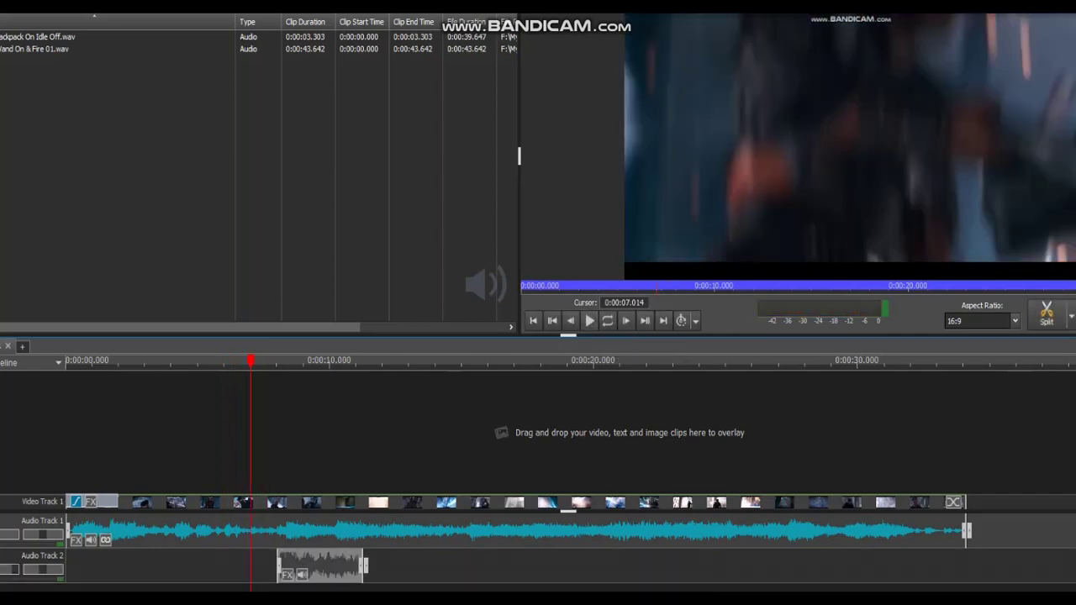
pyautogui.click(589, 320)
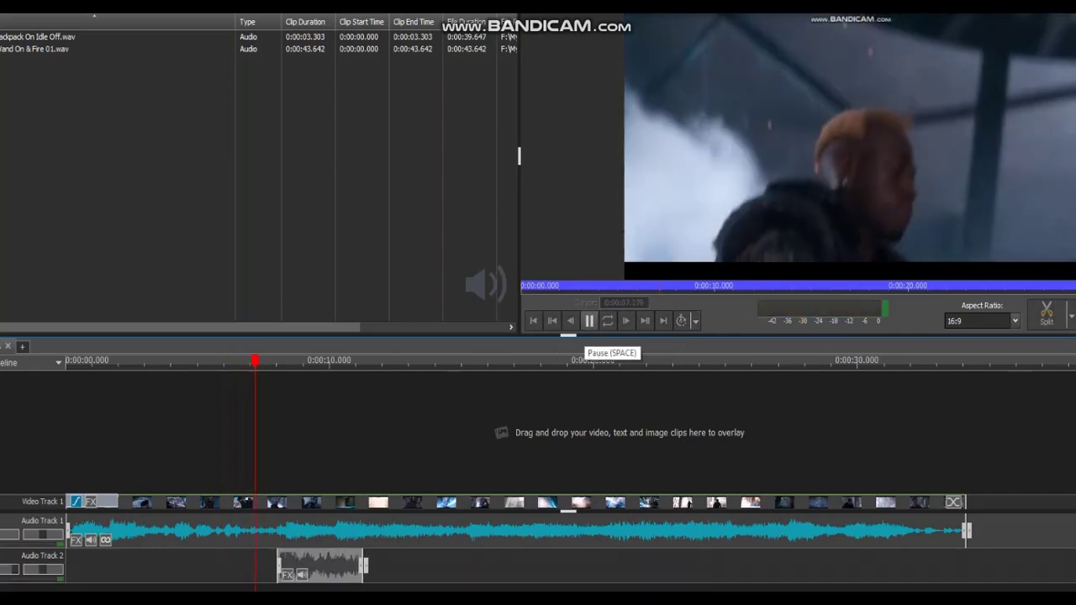
pyautogui.click(589, 320)
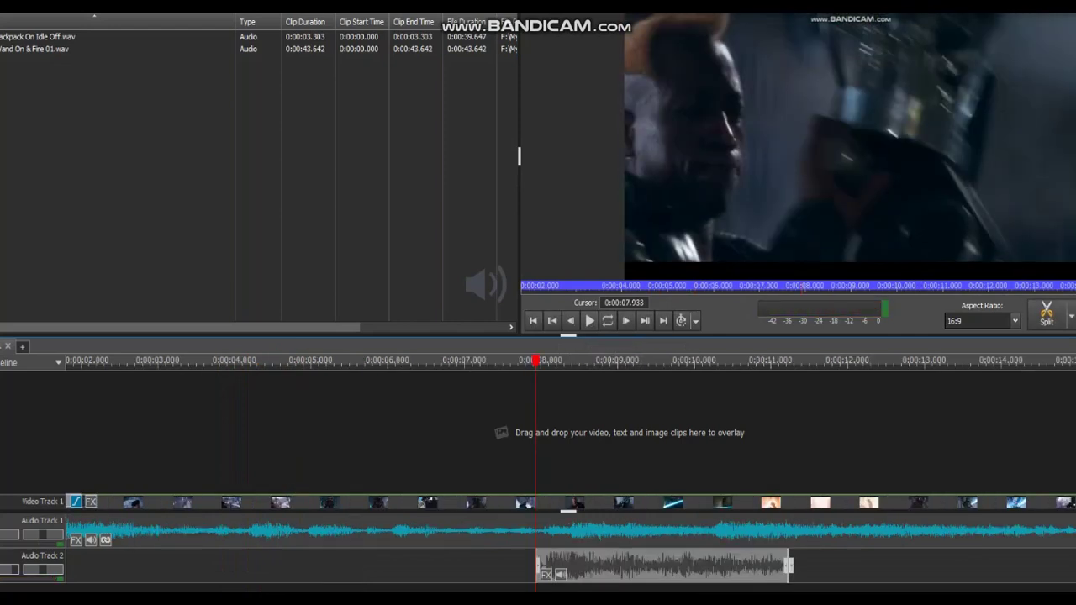
# Step: Play the sequence from 0:00:07.933 to check the backpack sound's timing against the picture up to about 0:00:09.2
pyautogui.click(589, 321)
pyautogui.click(590, 320)
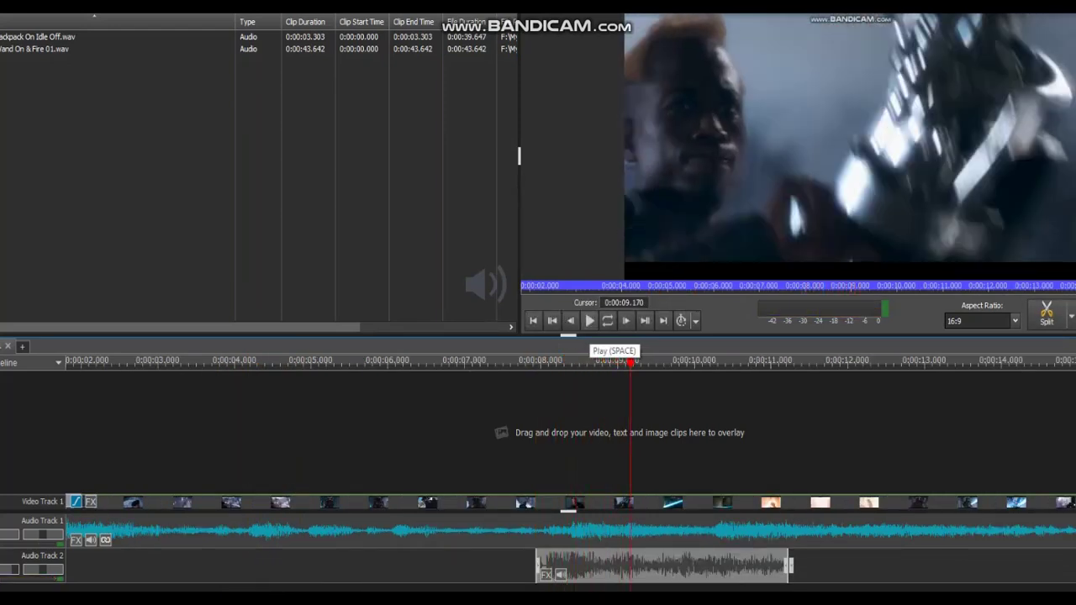
pyautogui.click(590, 321)
pyautogui.click(590, 321)
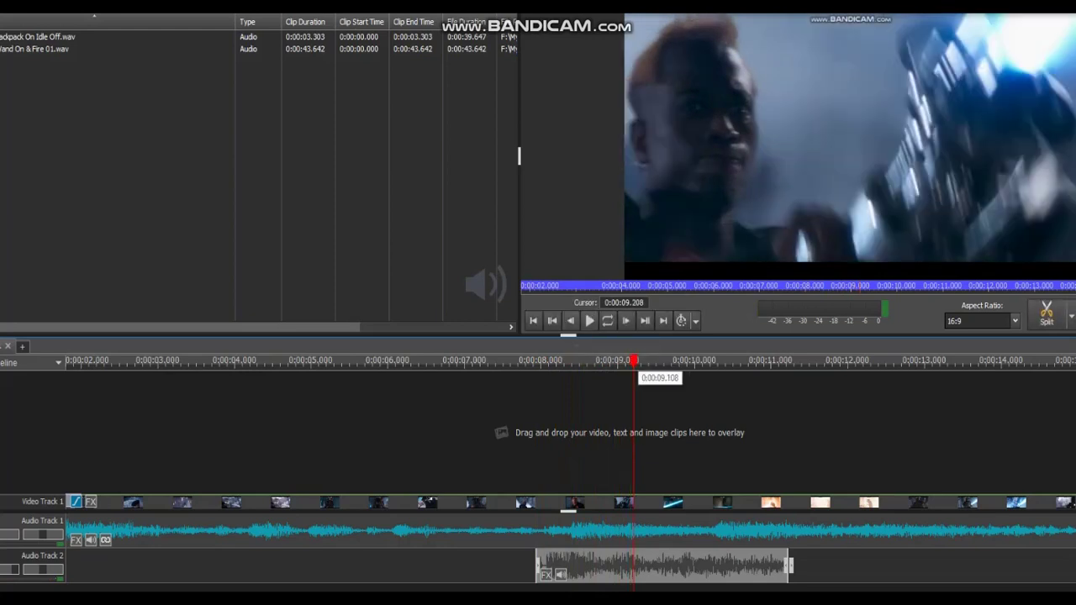
# Step: Import a Debris_Vehicle_Interior_Medium_VAR_01 sound from Explosions > Modular > Debris > Vehicle and preview it
pyautogui.rightClick(217, 112)
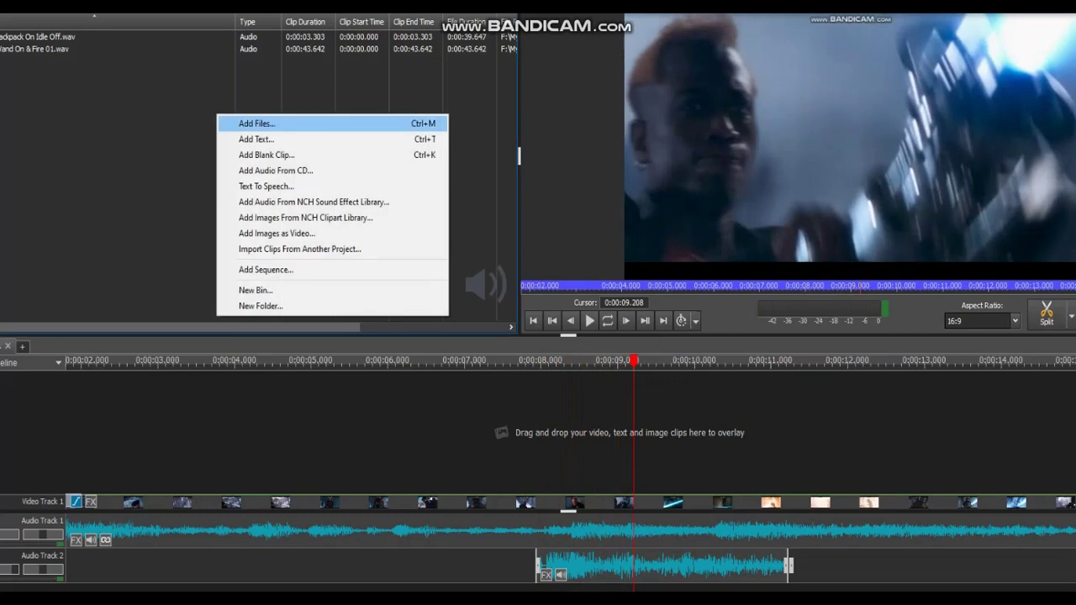
pyautogui.click(252, 120)
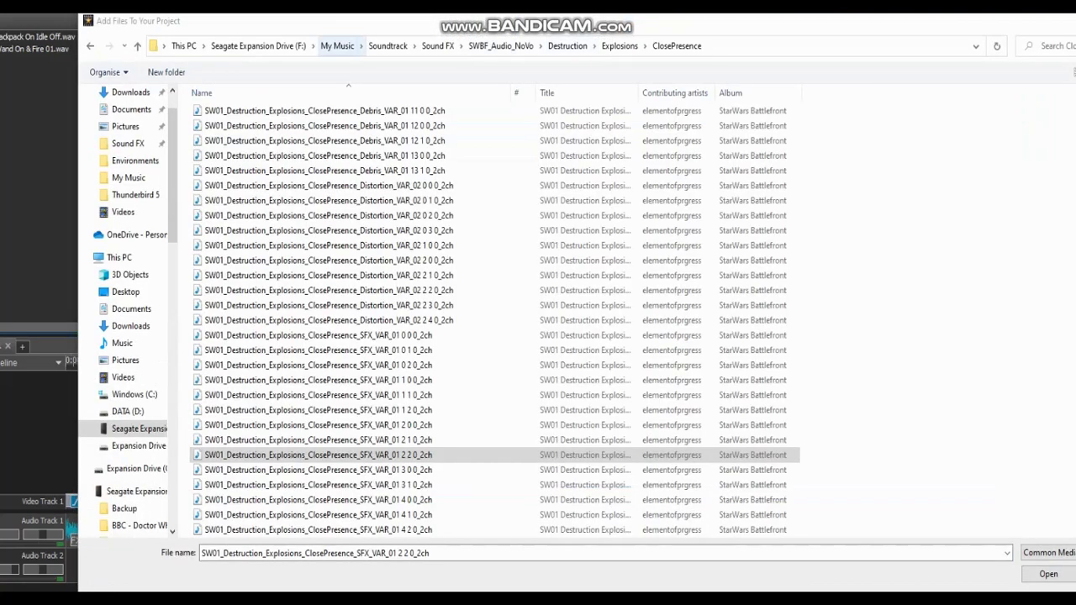
pyautogui.click(138, 46)
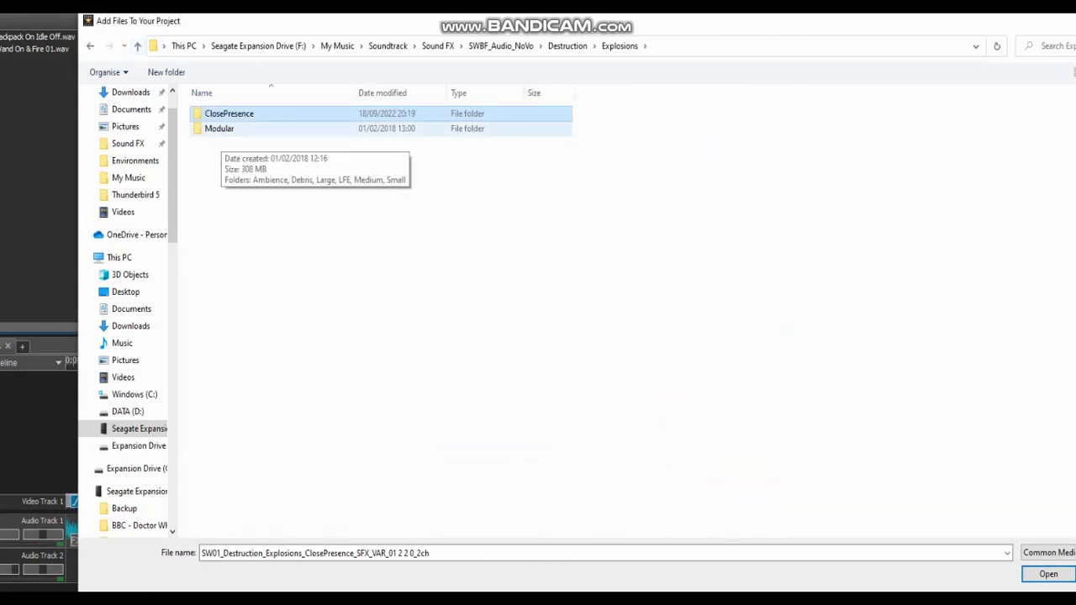
pyautogui.doubleClick(216, 128)
pyautogui.doubleClick(215, 128)
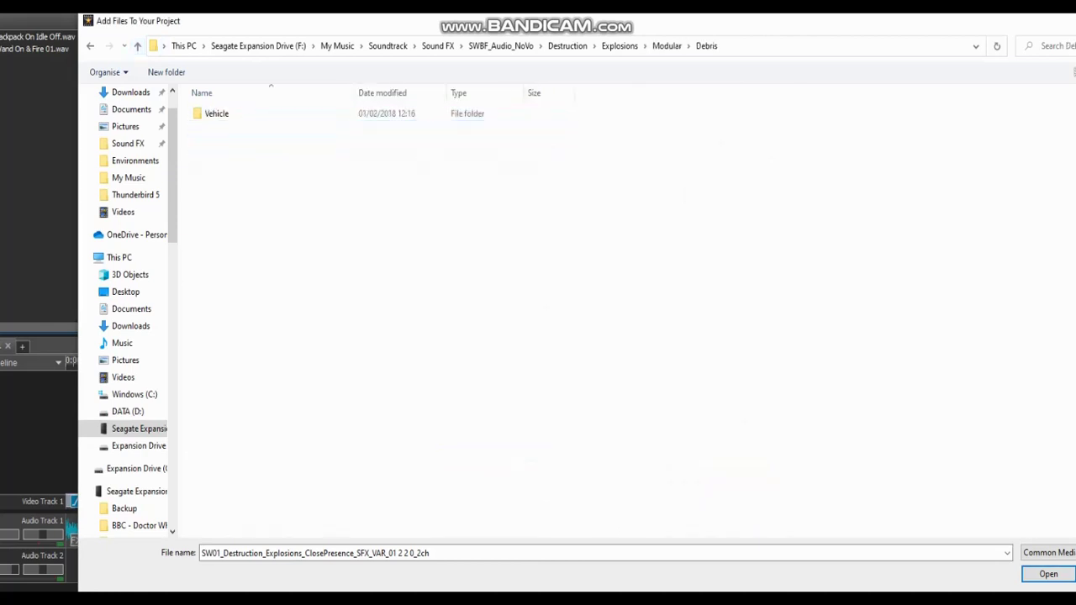
pyautogui.click(216, 113)
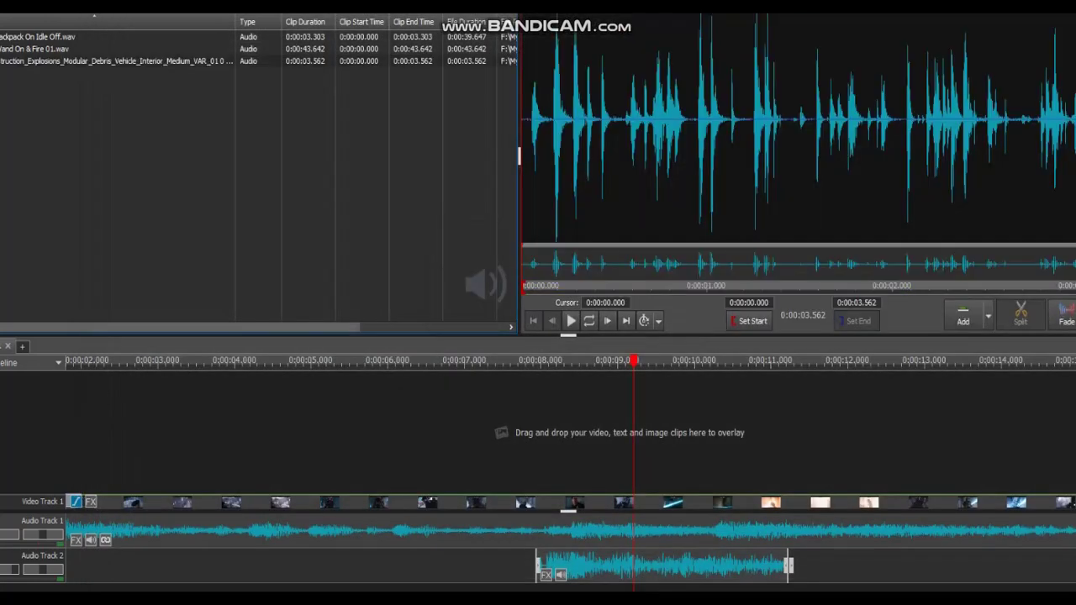
pyautogui.click(571, 321)
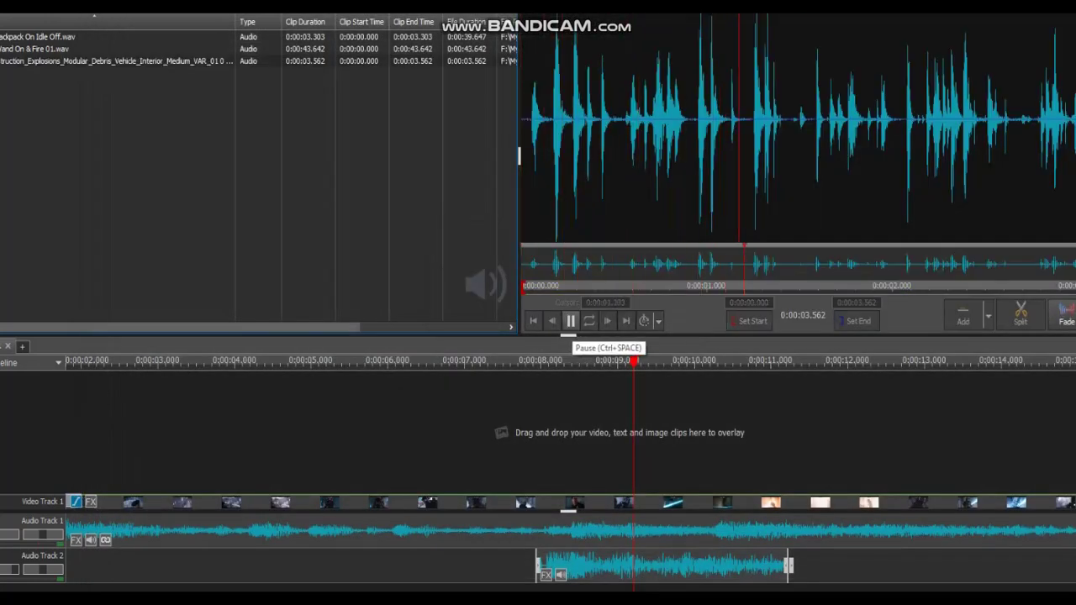
pyautogui.click(570, 321)
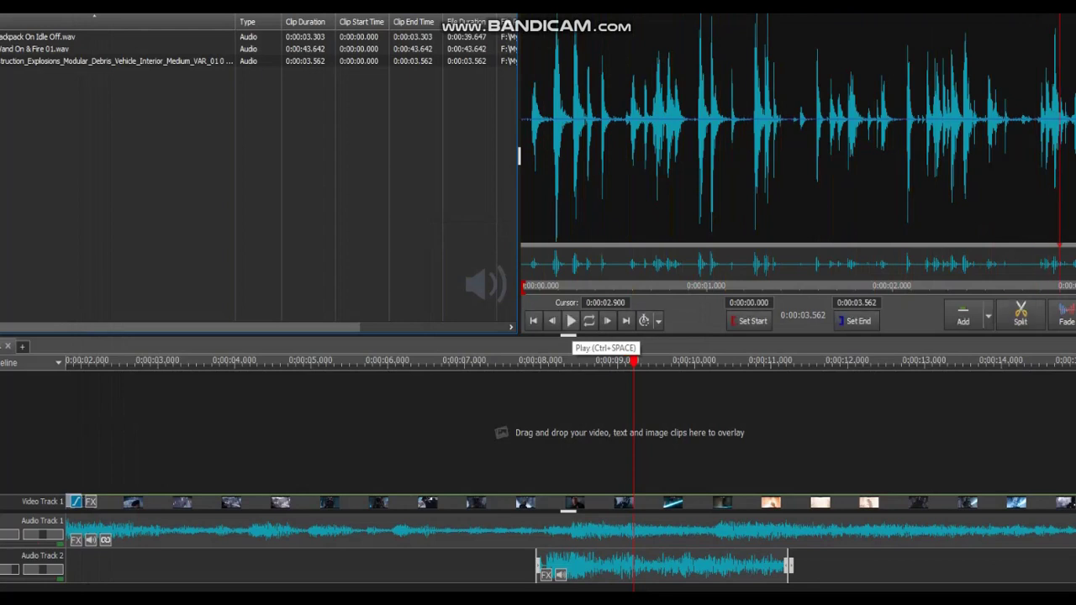
# Step: Start another file import and browse to the SFX folder under Explosions > Modular > Large
pyautogui.rightClick(134, 133)
pyautogui.click(164, 143)
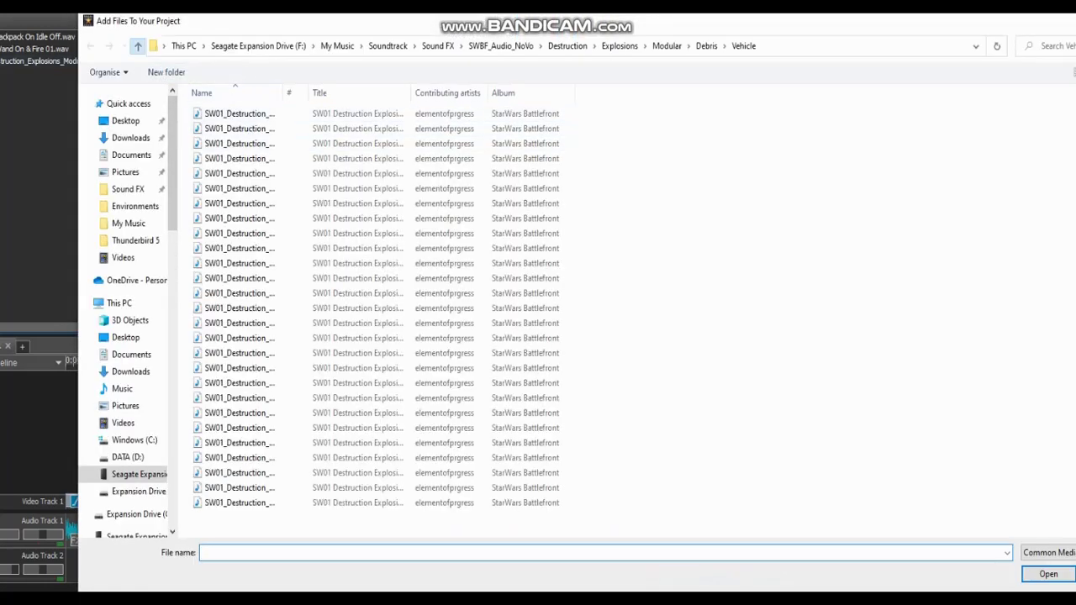
pyautogui.click(138, 45)
pyautogui.click(137, 46)
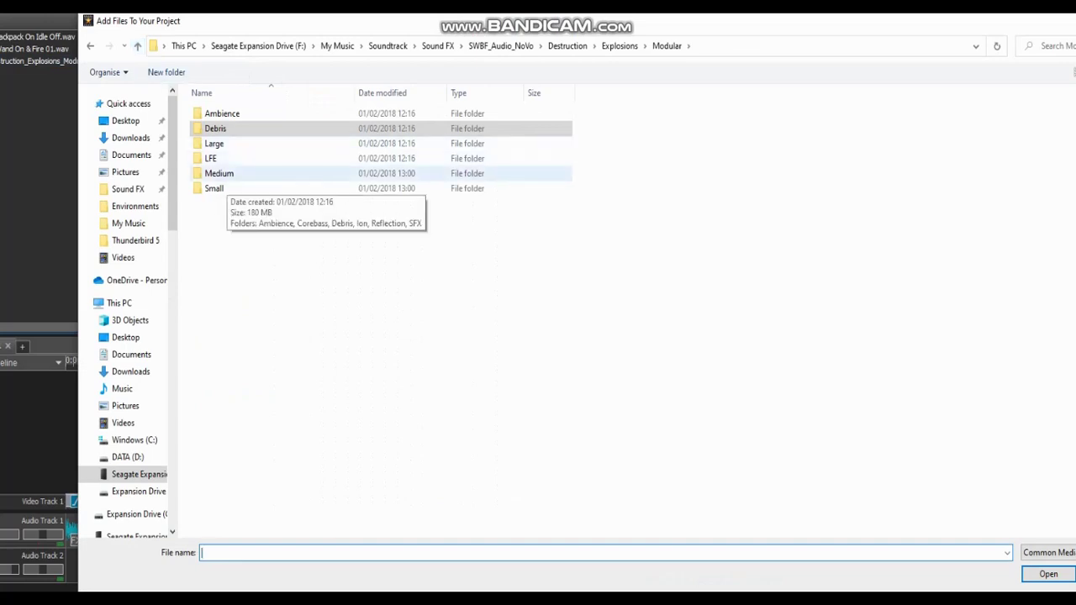
pyautogui.doubleClick(215, 143)
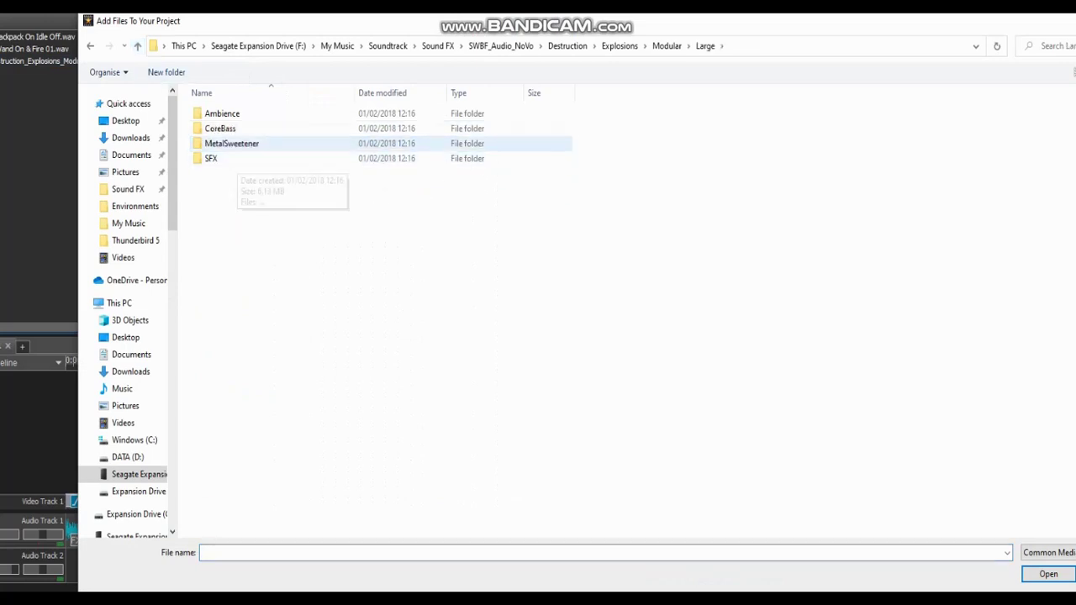
pyautogui.doubleClick(211, 158)
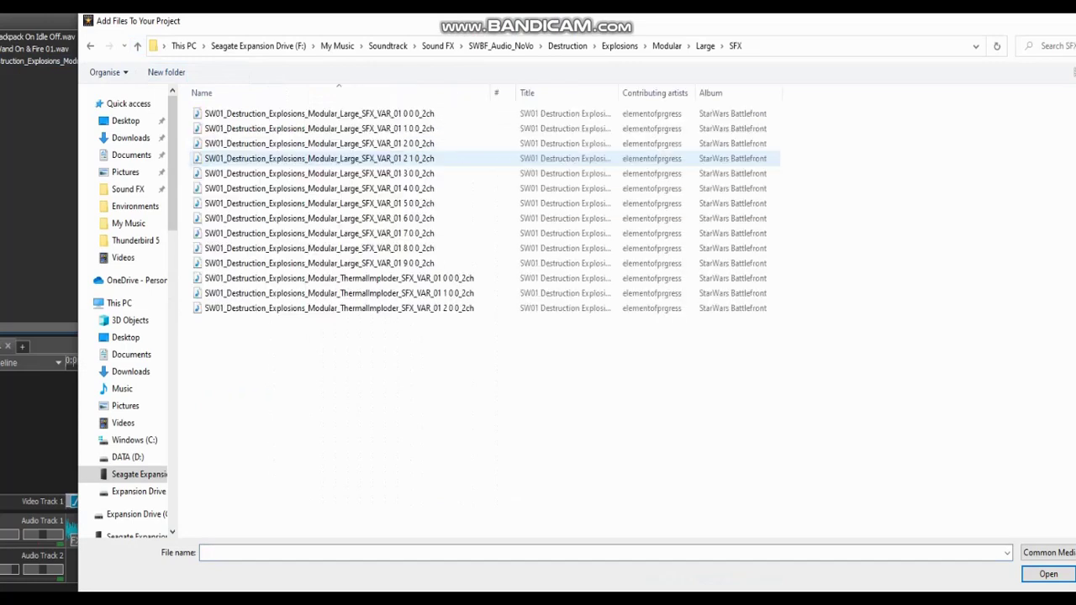
# Step: Audition the explosion sounds Large_SFX_VAR_01 2 1 0, 7 0 0 and 9 0 0, and ThermalImploder_SFX_VAR_01 0 0 0
pyautogui.click(252, 158)
pyautogui.rightClick(276, 163)
pyautogui.click(303, 197)
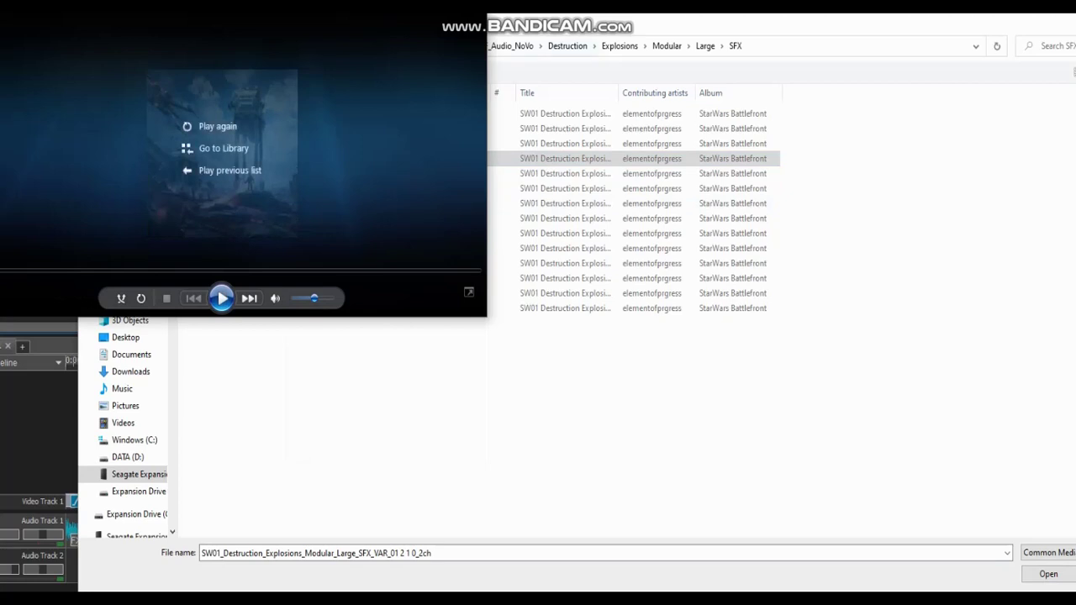
pyautogui.click(471, 15)
pyautogui.click(336, 234)
pyautogui.rightClick(297, 228)
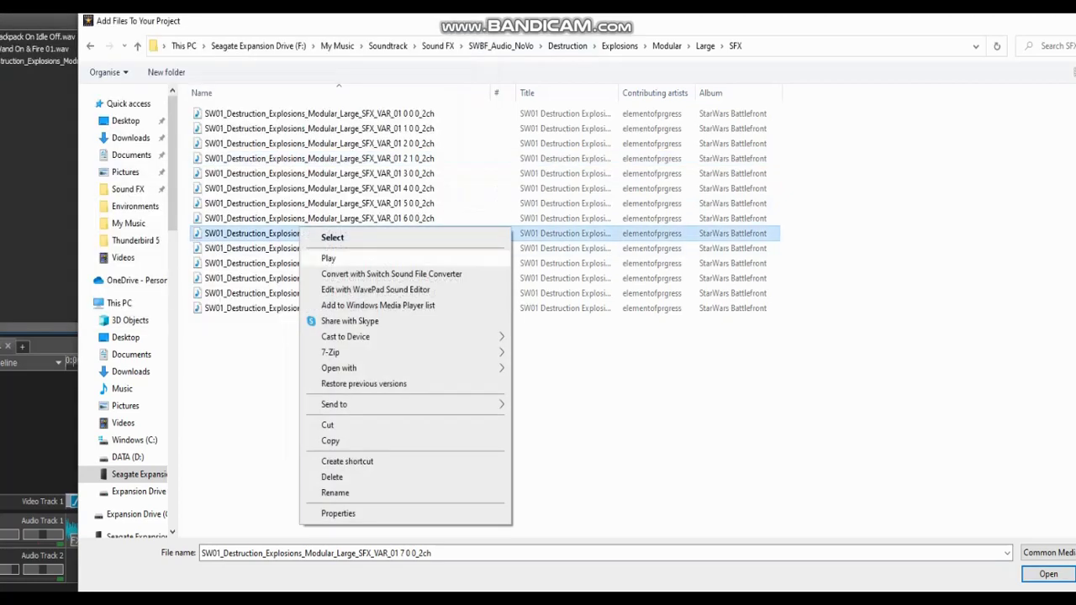
pyautogui.click(316, 258)
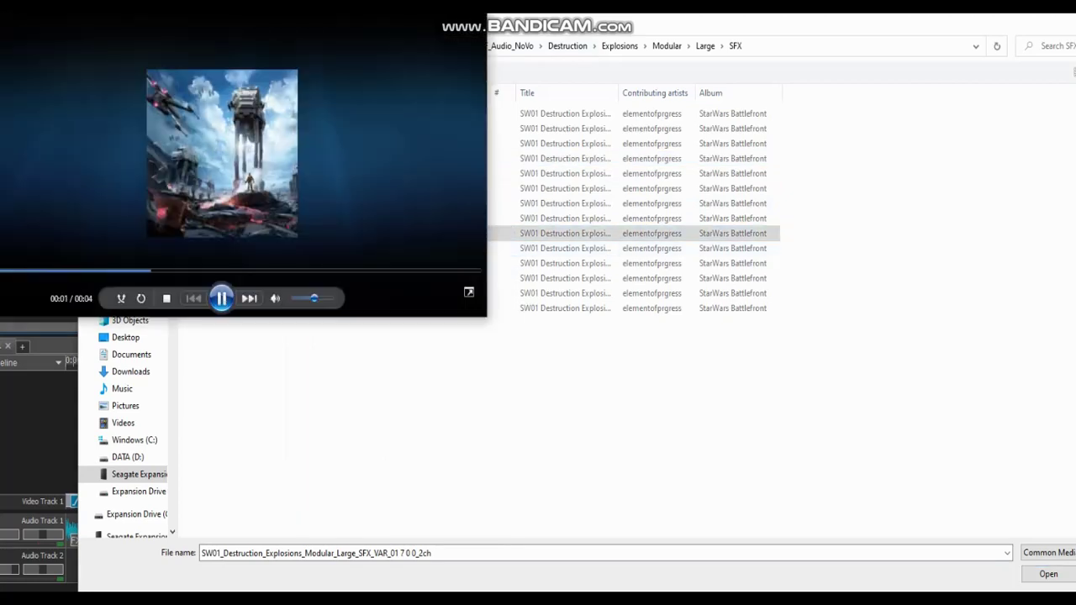
pyautogui.rightClick(338, 263)
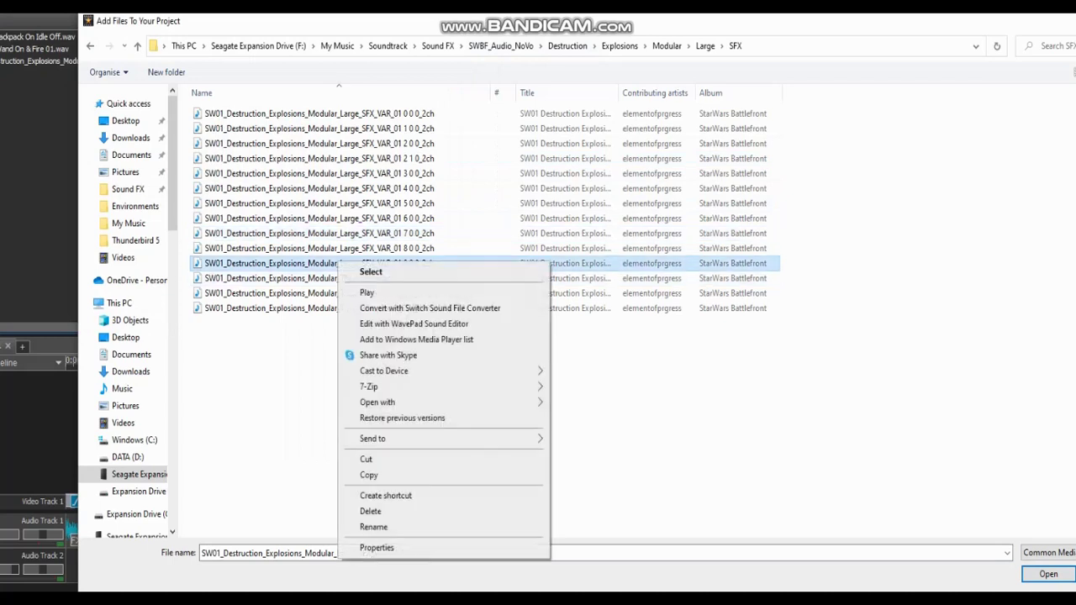
pyautogui.click(368, 293)
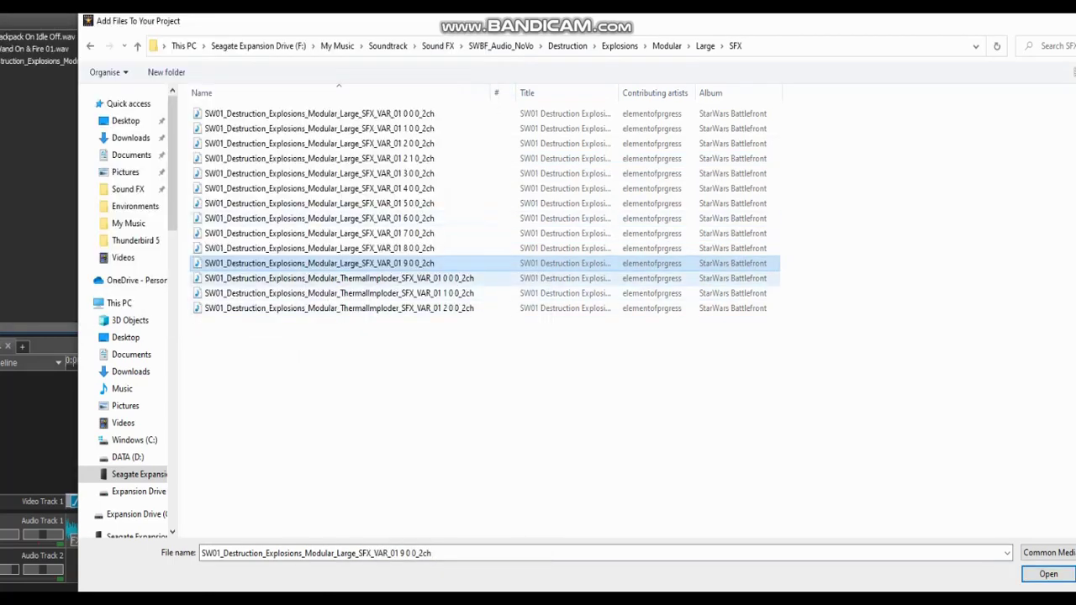
pyautogui.rightClick(346, 278)
pyautogui.click(372, 309)
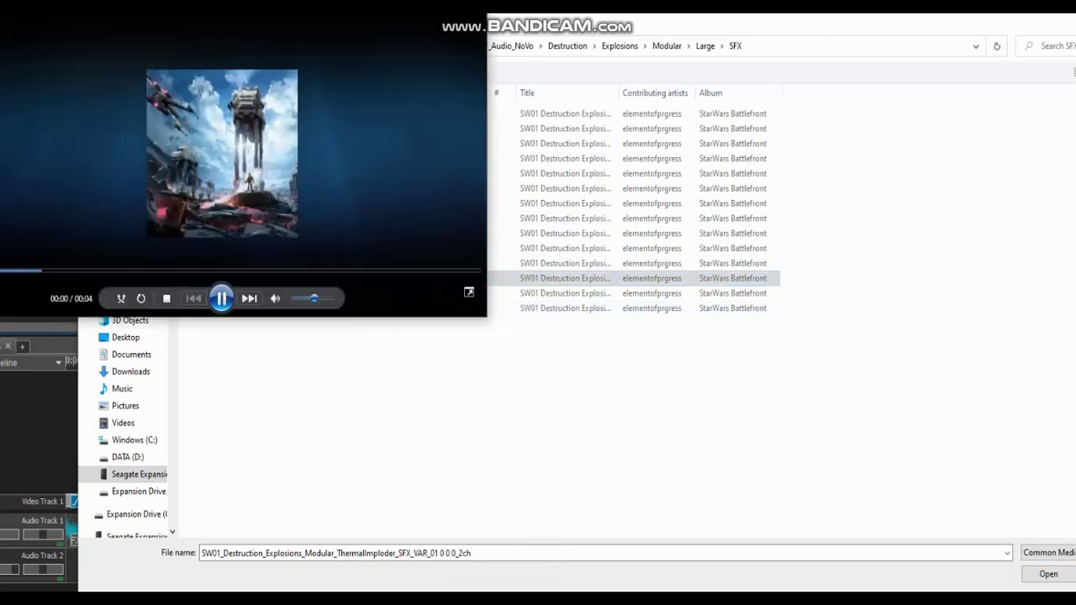
# Step: Audition and import SW01_Destruction_Explosions_Modular_Large_SFX_VAR_01 1 0 0_2ch, and place it on Audio Track 3 at about 0:00:10.5
pyautogui.rightClick(329, 130)
pyautogui.click(357, 162)
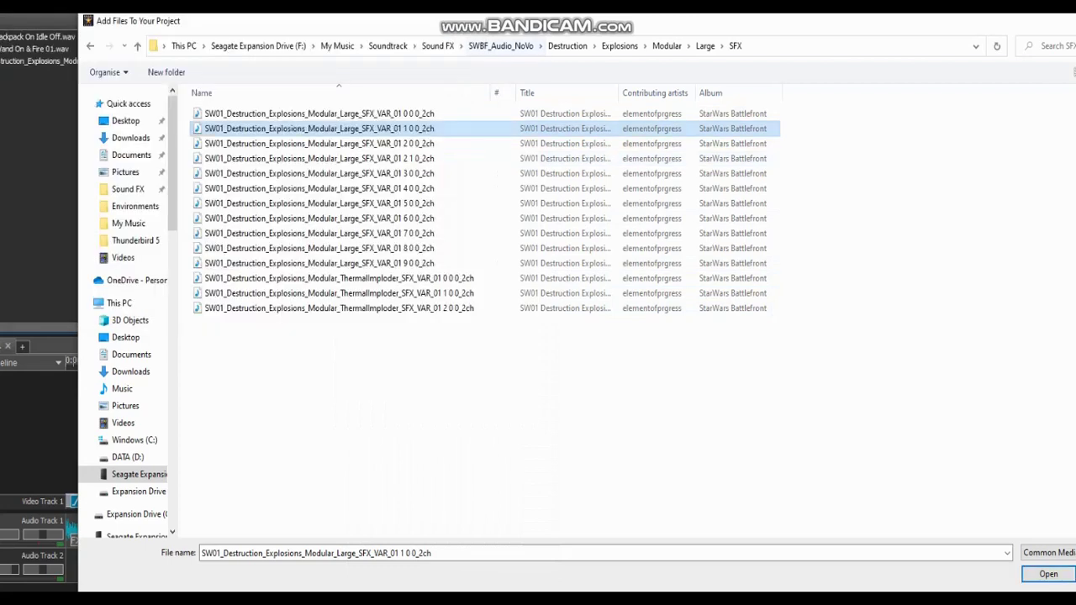
pyautogui.click(1048, 574)
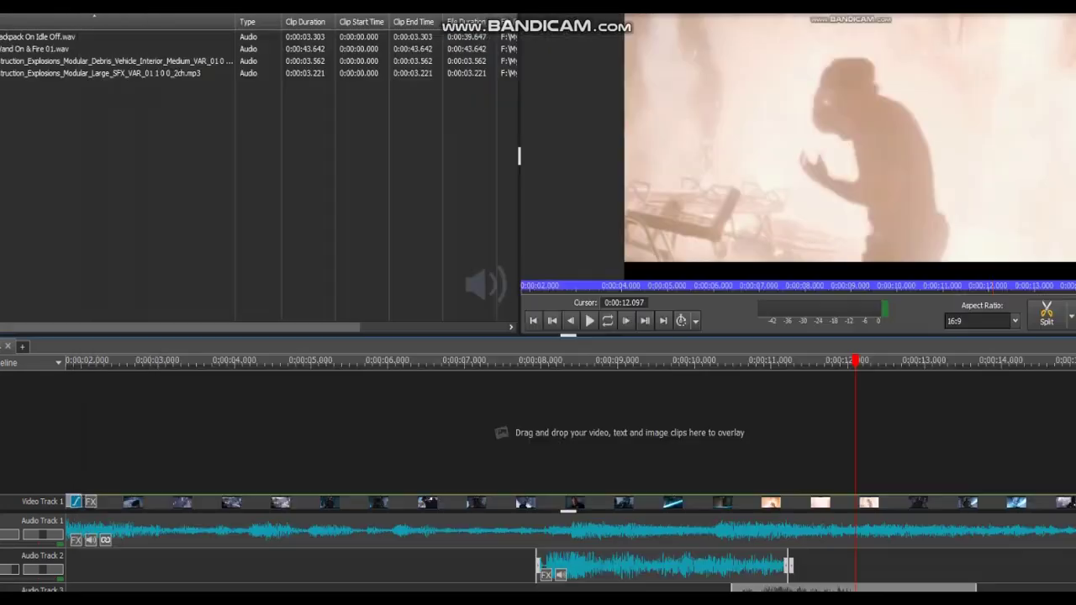
# Step: Play the sequence around the blast and shift the explosion sound on Audio Track 3 to start at about 0:00:10.4
pyautogui.click(714, 361)
pyautogui.click(589, 320)
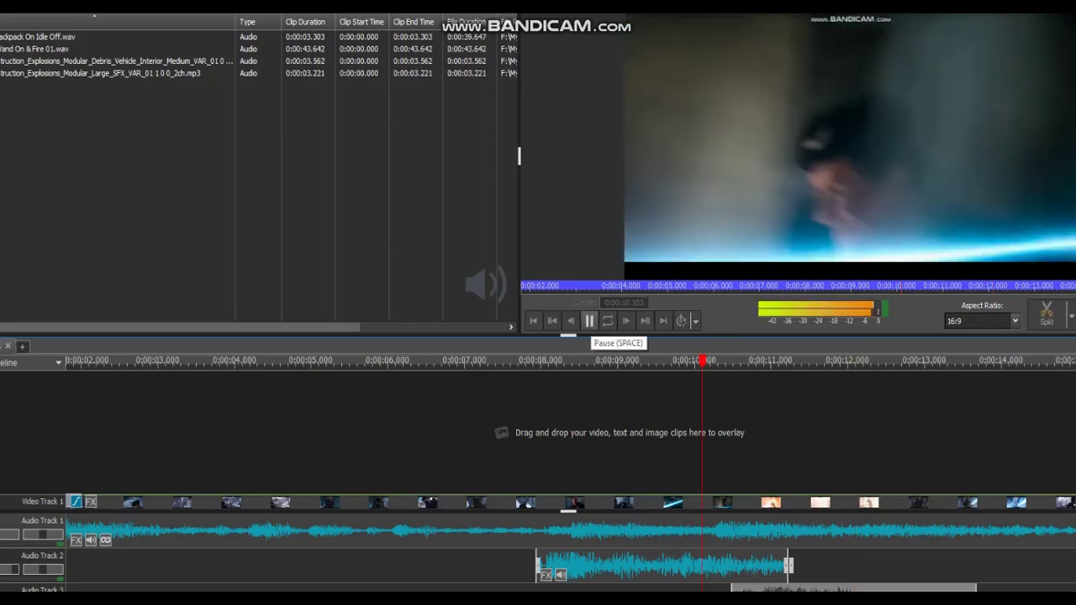
pyautogui.click(589, 320)
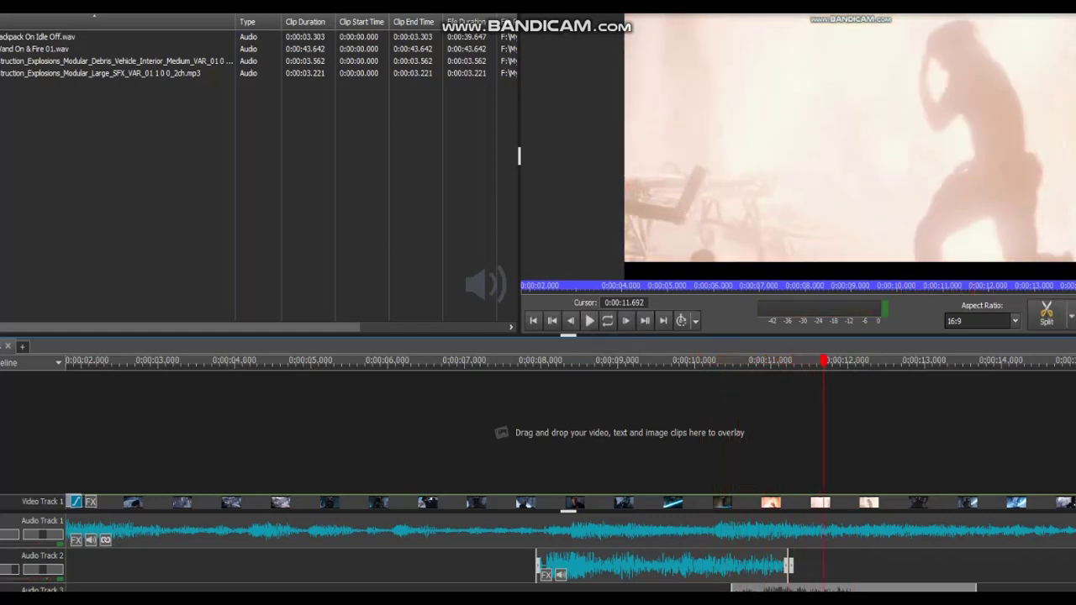
pyautogui.click(691, 361)
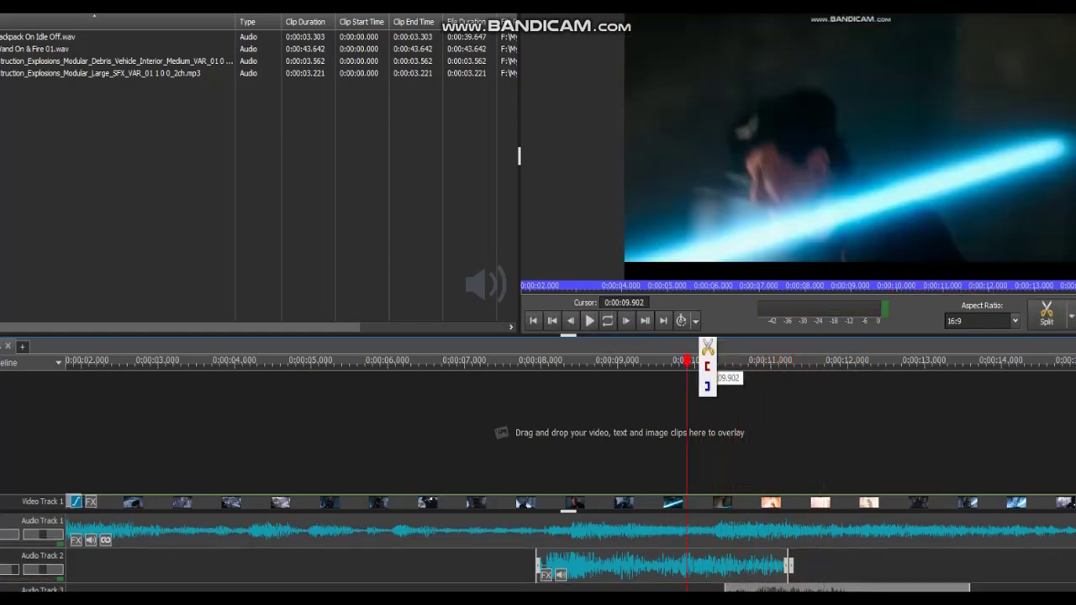
pyautogui.click(589, 321)
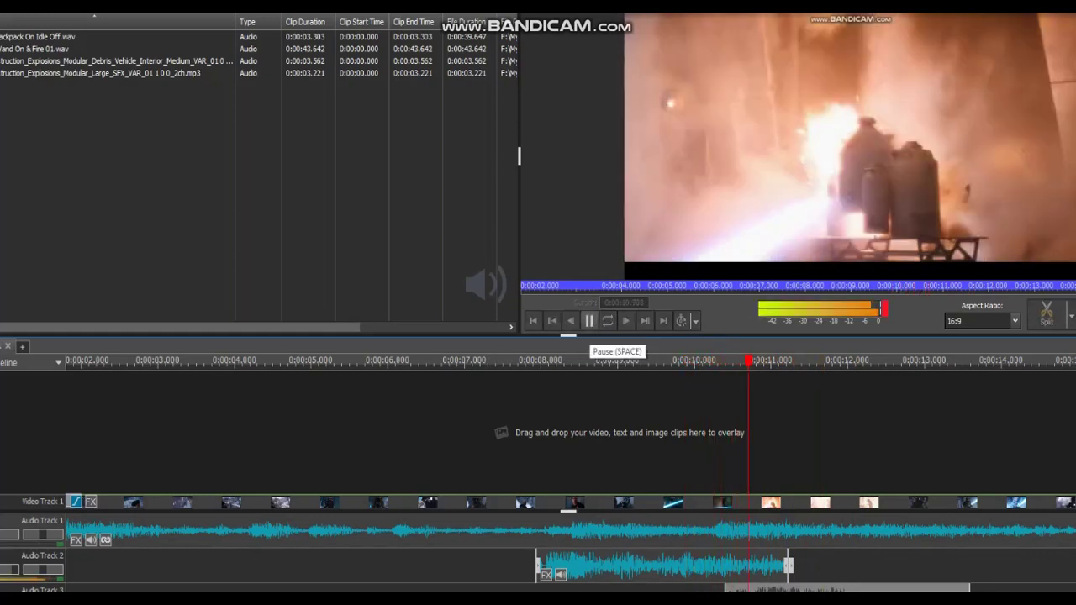
pyautogui.click(589, 320)
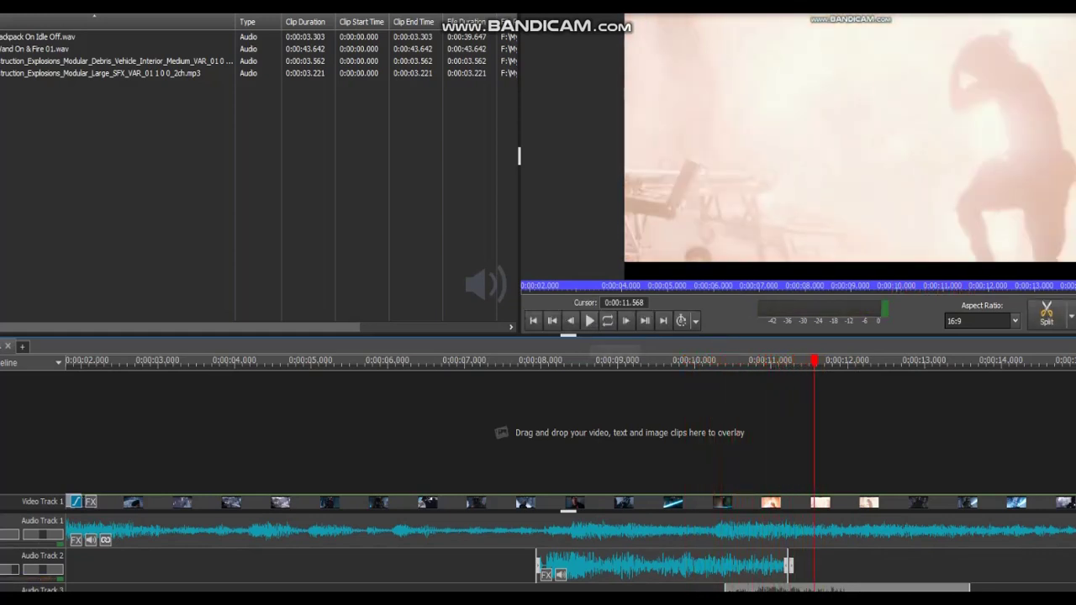
# Step: Import the sound files ray clean2 and Black hole ray clean add from the Sound FX folder
pyautogui.rightClick(215, 156)
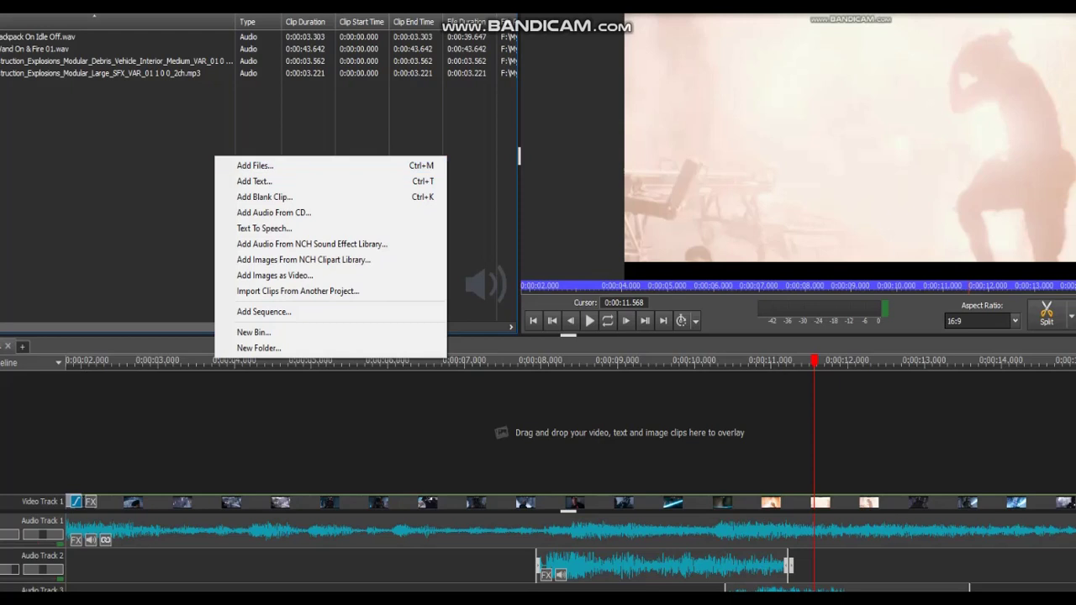
pyautogui.press('Return')
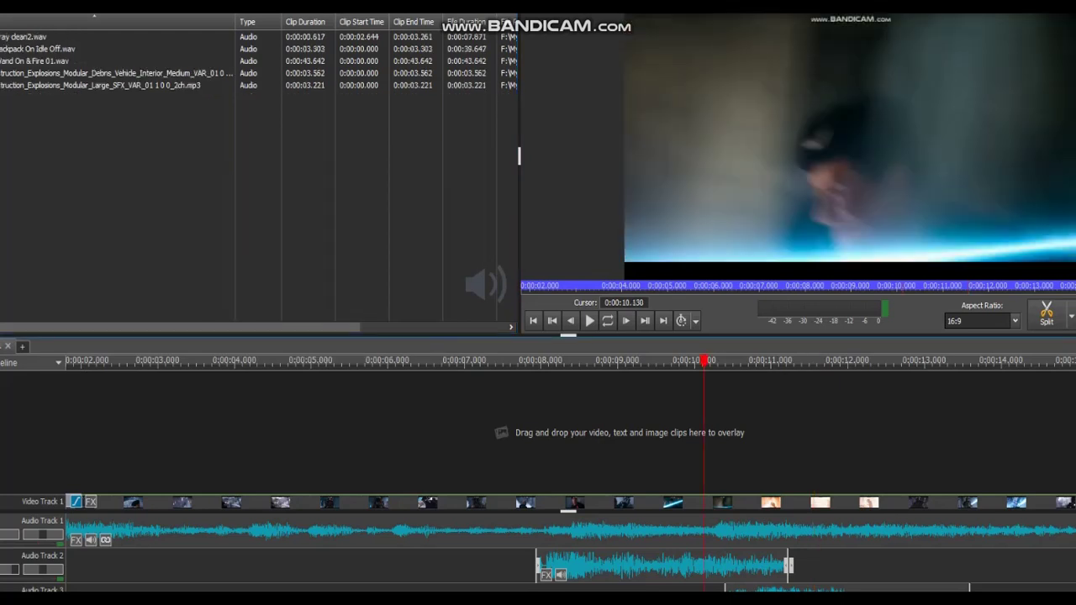
pyautogui.rightClick(295, 155)
pyautogui.click(336, 160)
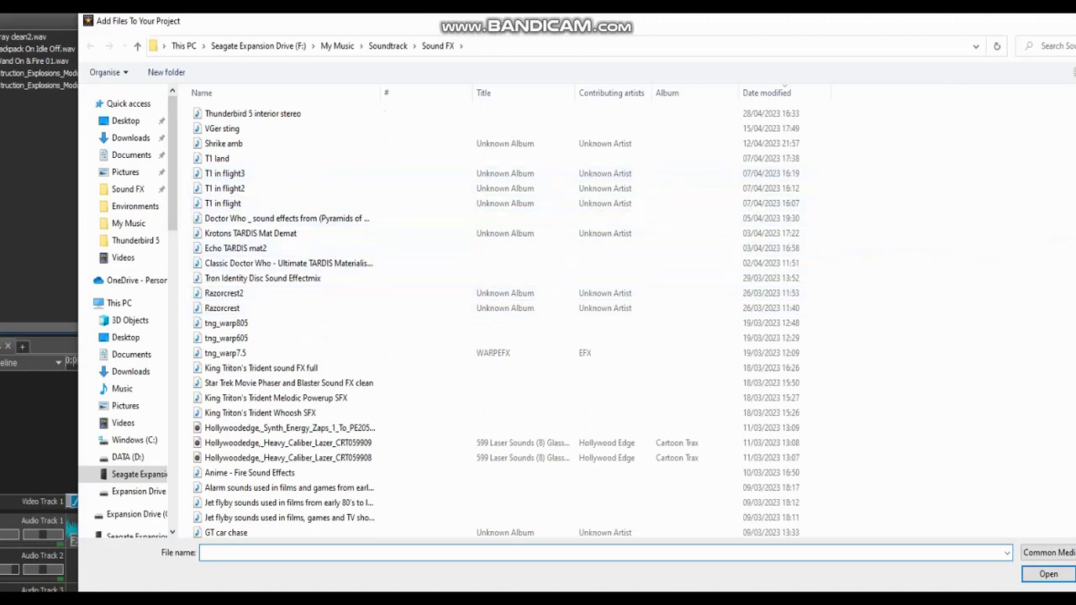
pyautogui.scroll(-15, 504, 347)
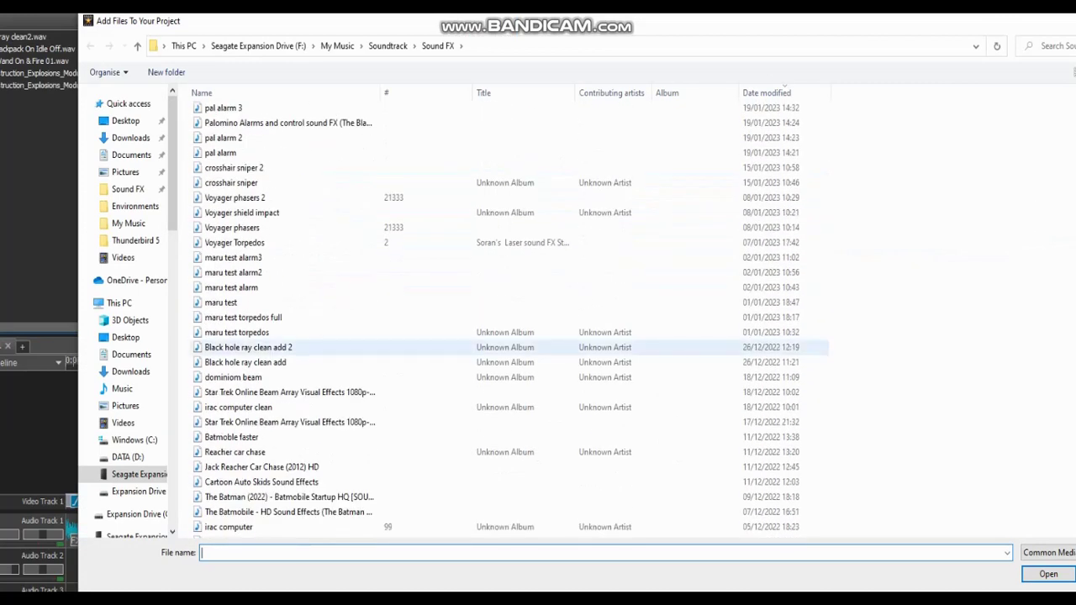
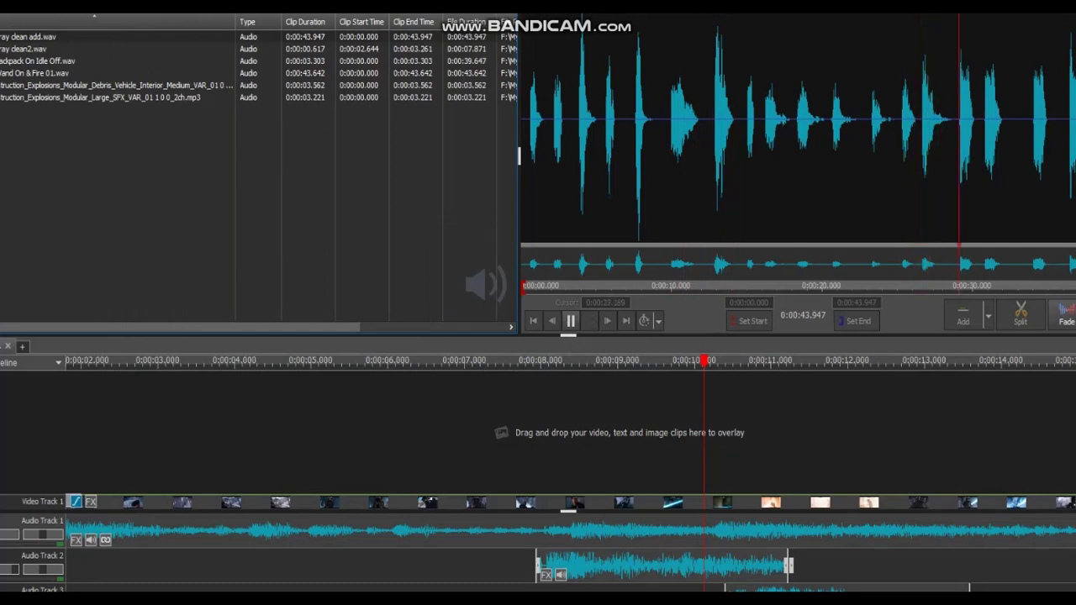
# Step: Audition the Black hole ray clean add sound and trim it to run from 0:00:30.801 to 0:00:32.418
pyautogui.press('space')
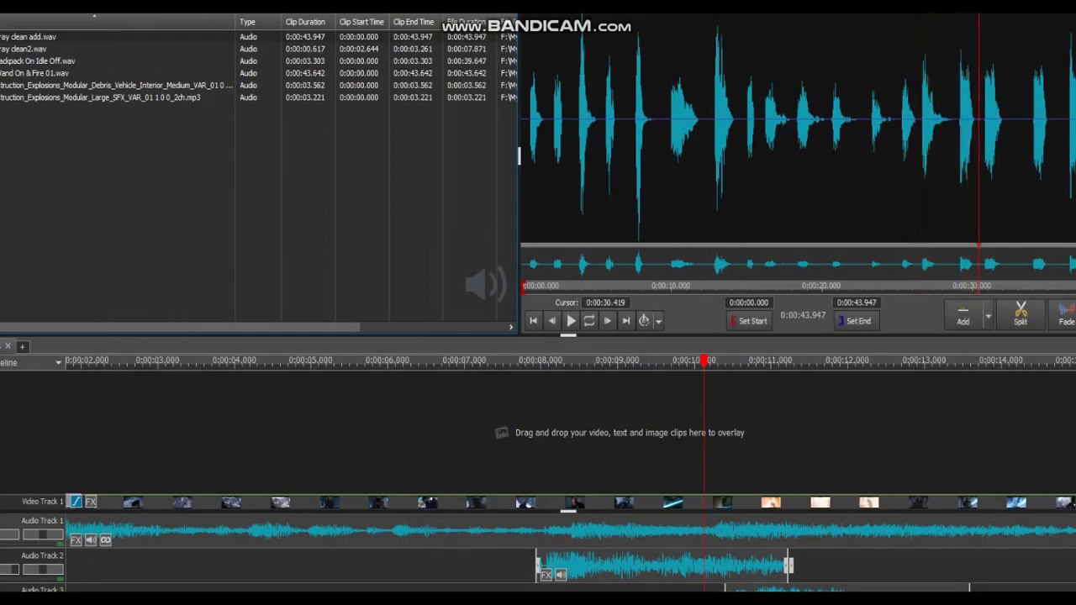
pyautogui.click(570, 320)
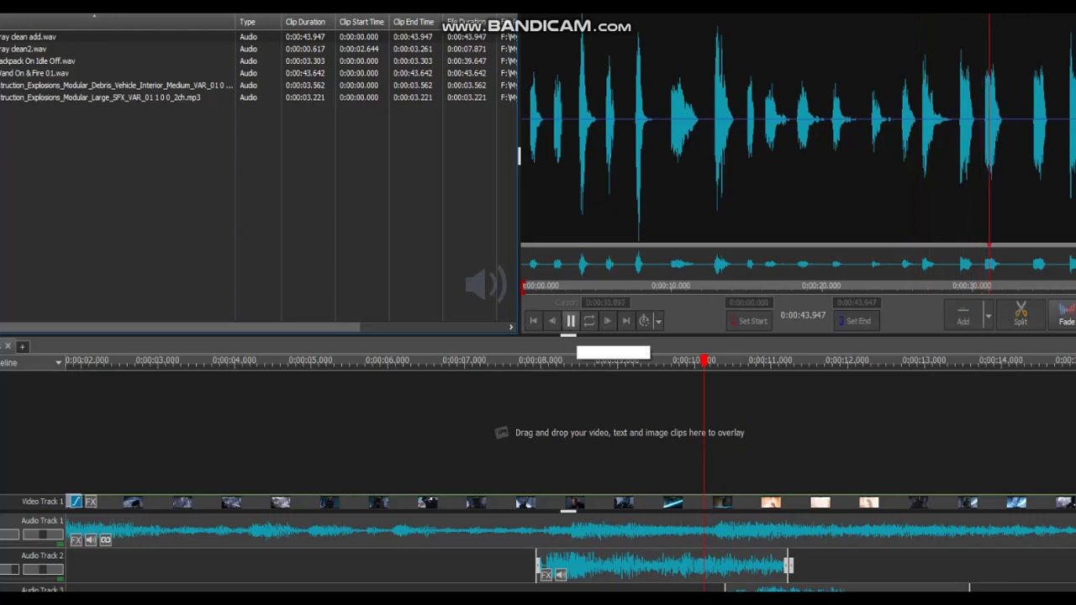
pyautogui.click(572, 321)
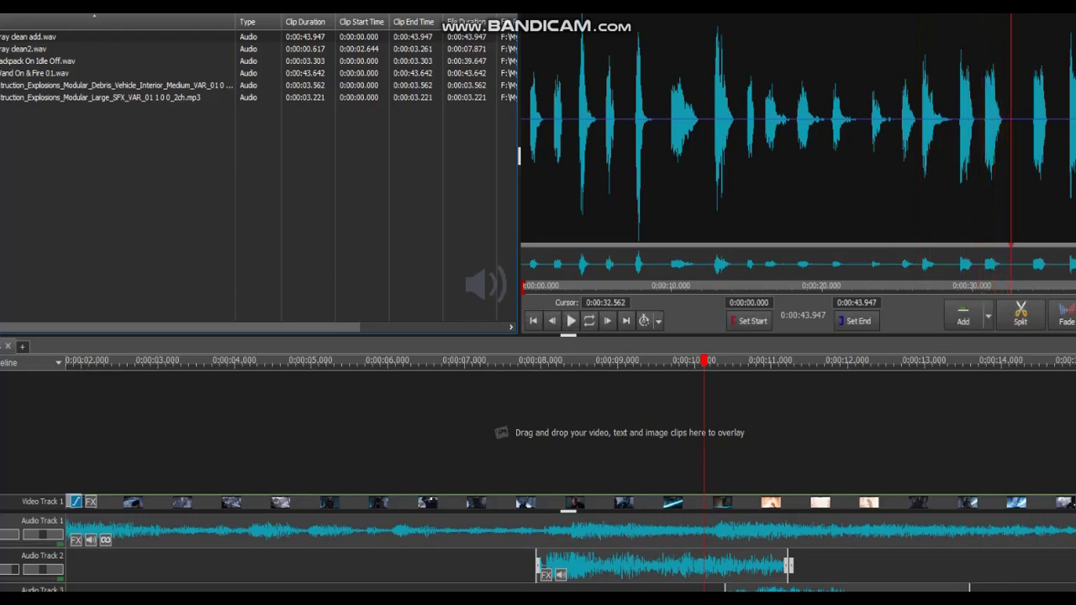
pyautogui.click(984, 181)
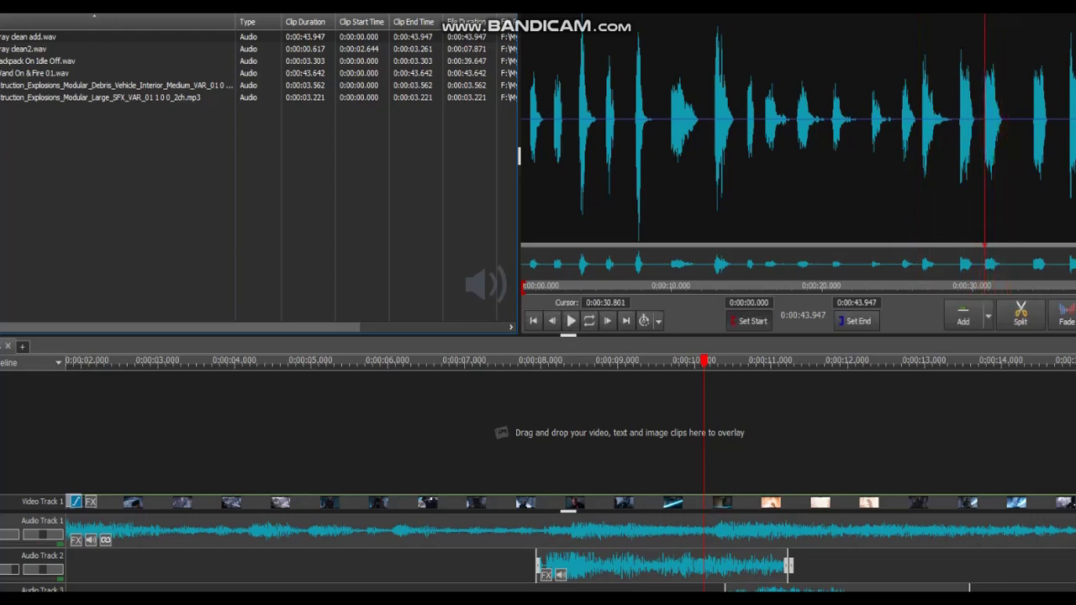
pyautogui.press('i')
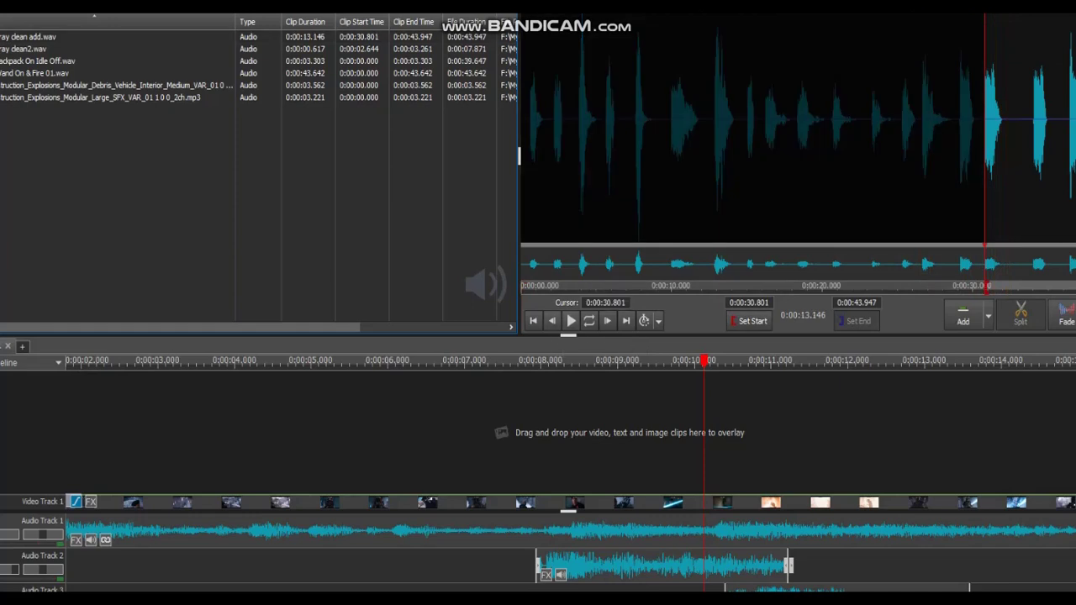
pyautogui.click(570, 320)
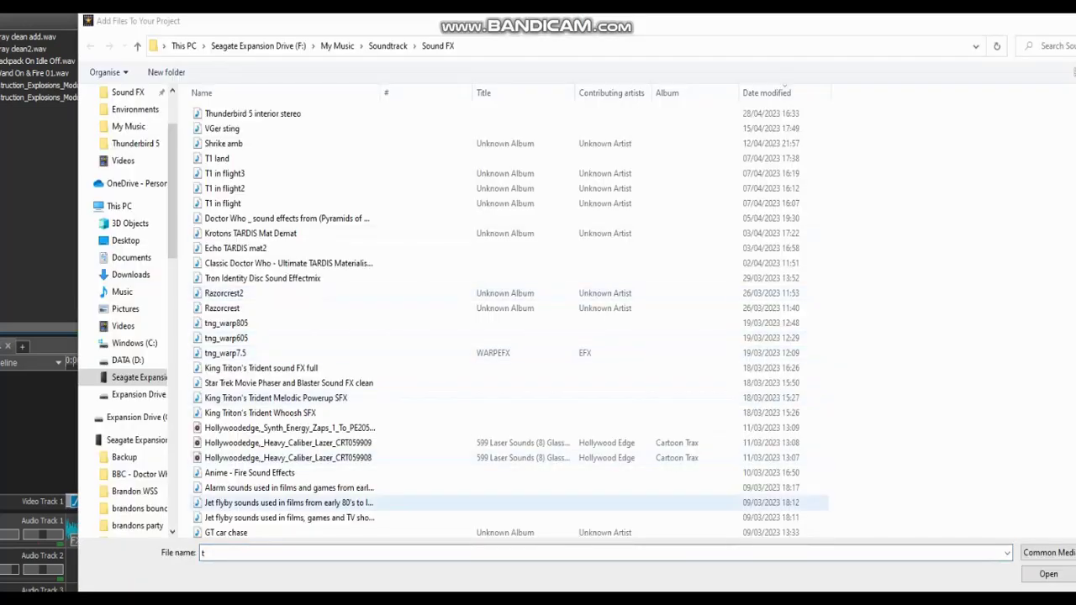
# Step: Find the Terminator sounds in the Sound FX folder and import Terminator plasma cannon 84 version.wav
pyautogui.click(505, 552)
pyautogui.write('term')
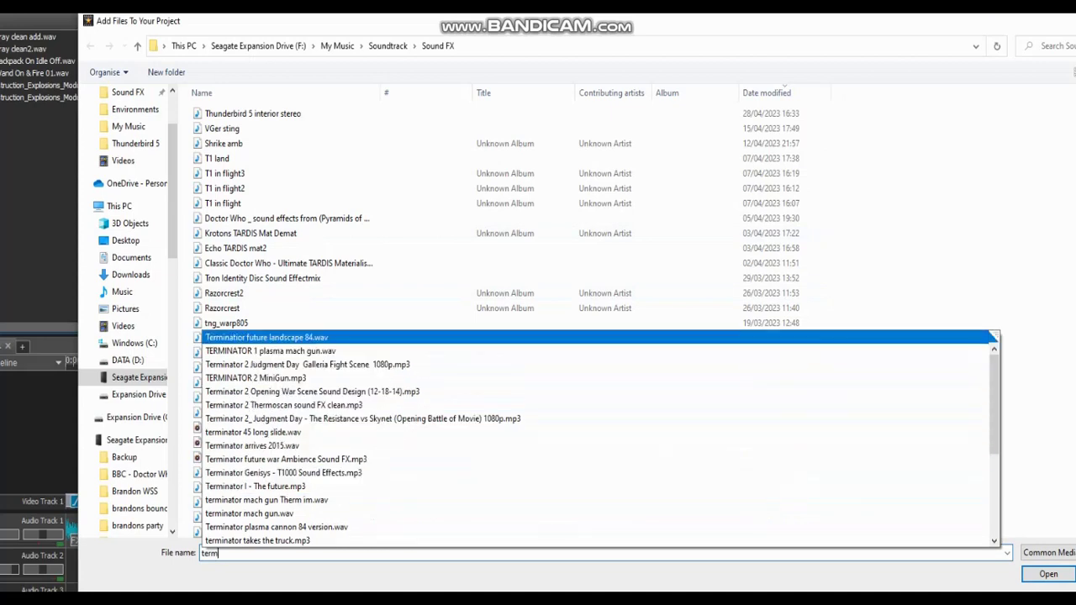
pyautogui.scroll(-5, 595, 473)
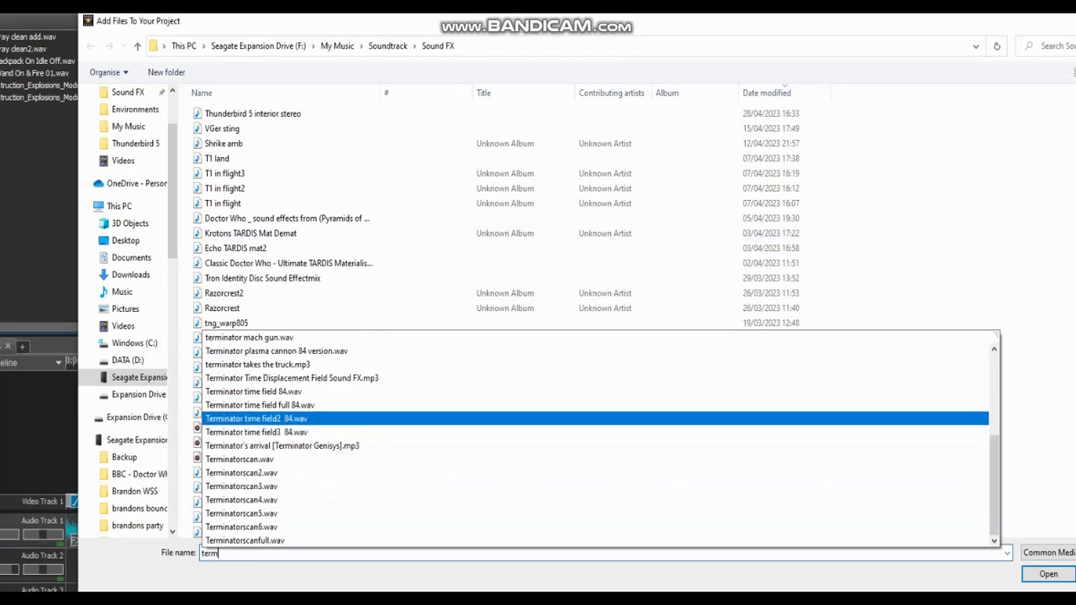
pyautogui.scroll(2, 588, 437)
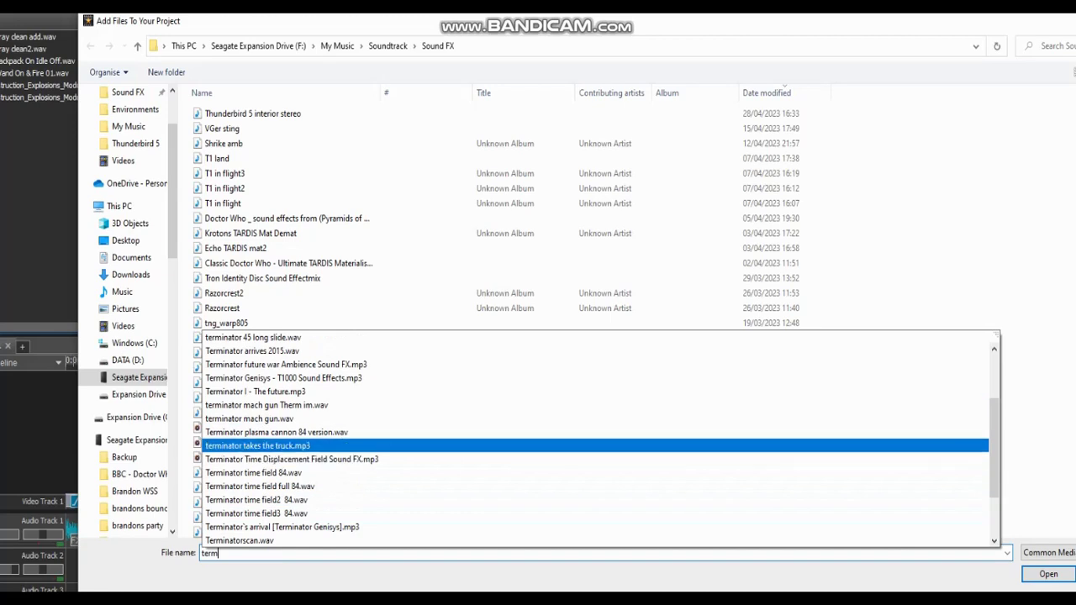
pyautogui.click(278, 432)
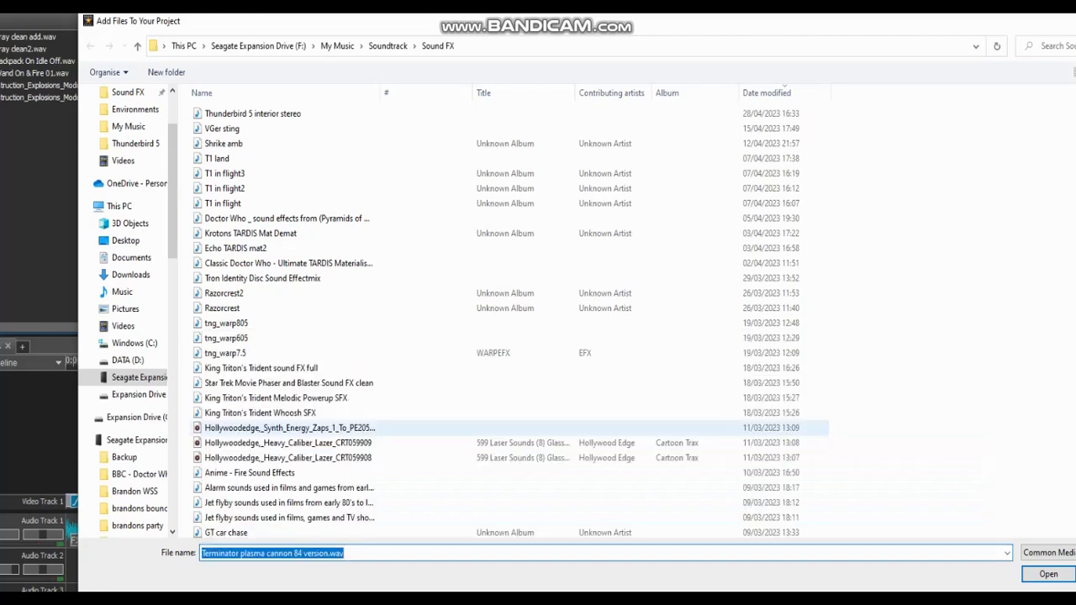
pyautogui.press('Return')
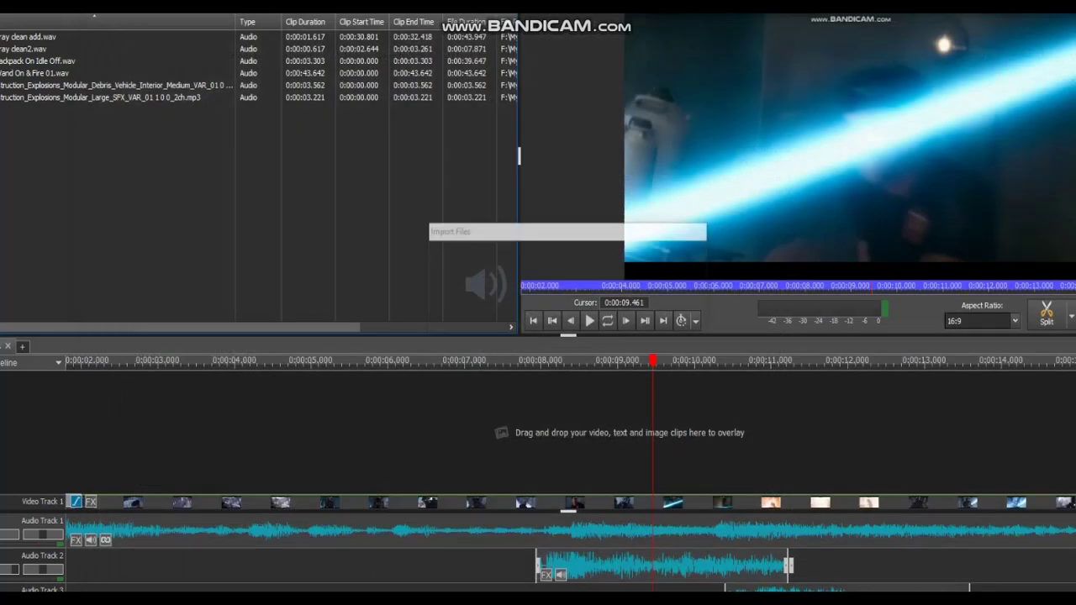
# Step: Audition the plasma cannon sound, trim it to 0:00:04.603–0:00:07.557 and place it on Audio Track 6 at about 0:00:09.5
pyautogui.click(570, 322)
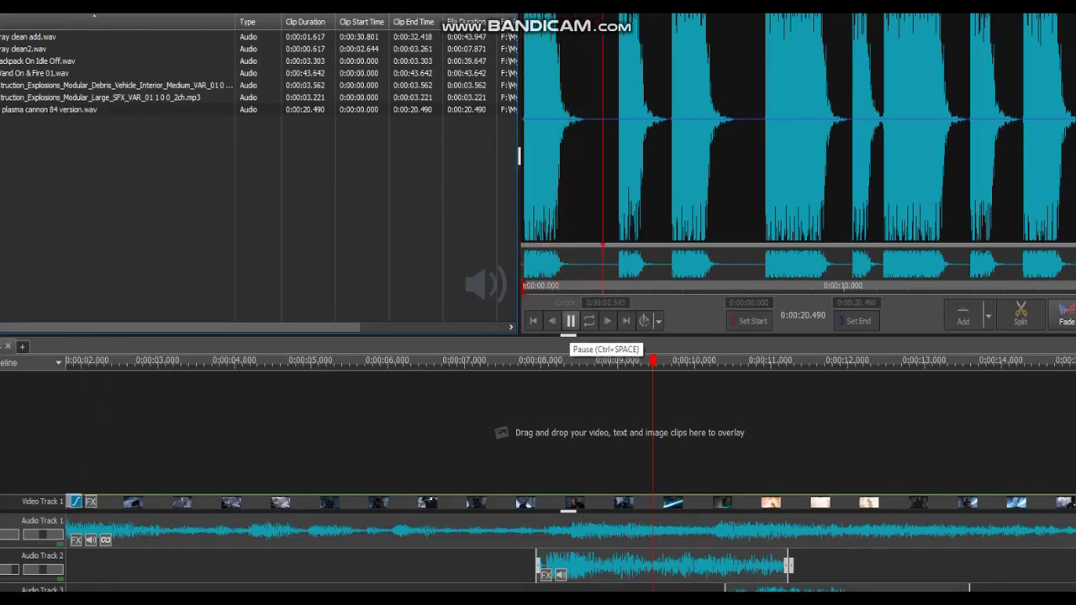
pyautogui.click(571, 321)
pyautogui.click(750, 321)
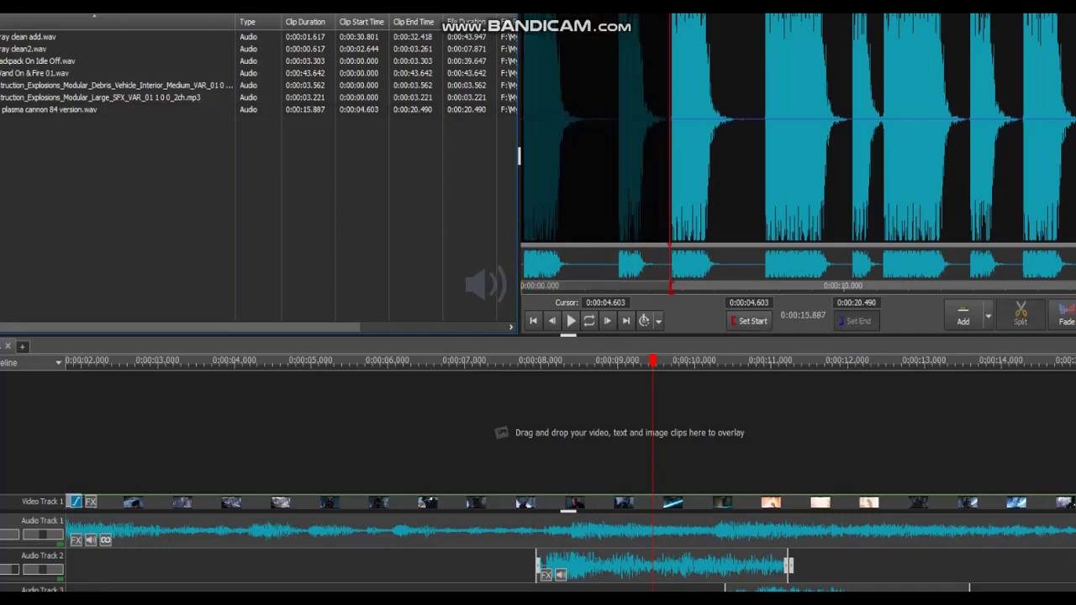
pyautogui.click(765, 202)
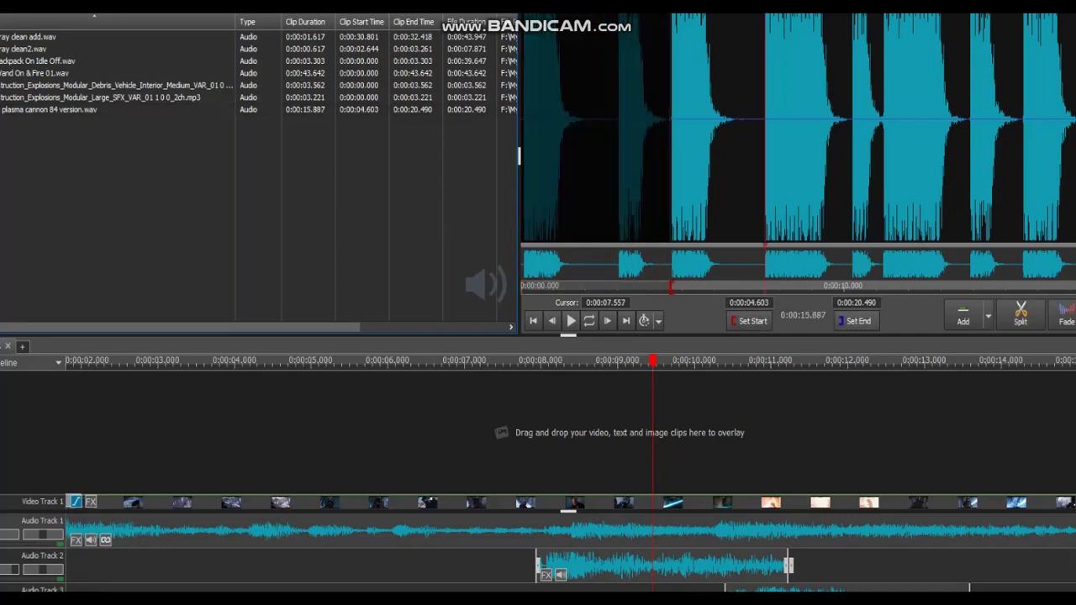
pyautogui.click(857, 321)
pyautogui.click(963, 316)
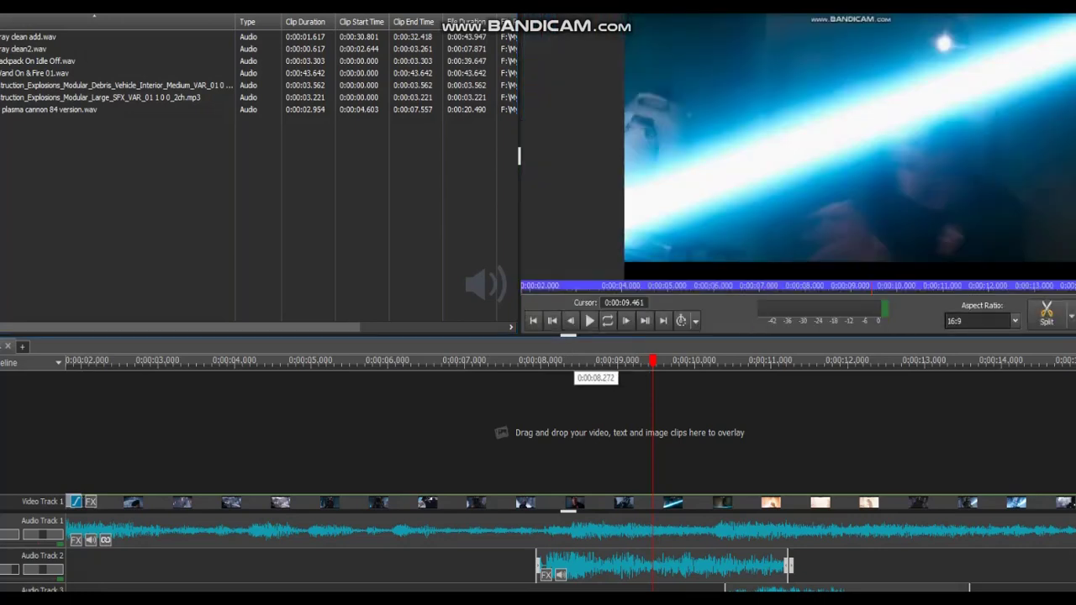
# Step: Play the sequence from about 0:00:08.3 through the beam shots and explosion to check how the layered sounds line up
pyautogui.click(551, 361)
pyautogui.click(589, 320)
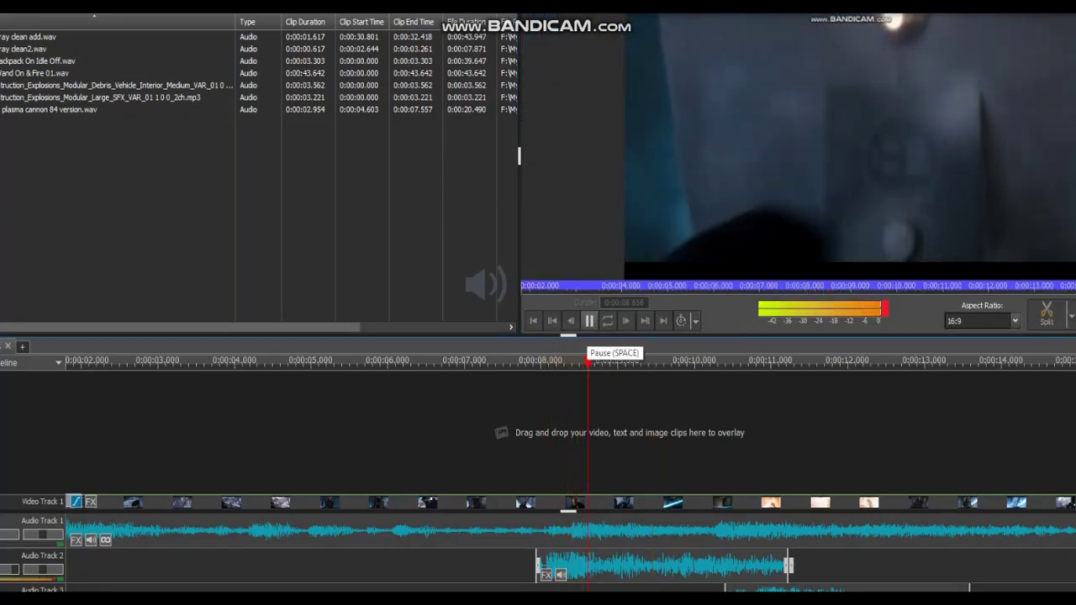
pyautogui.click(589, 320)
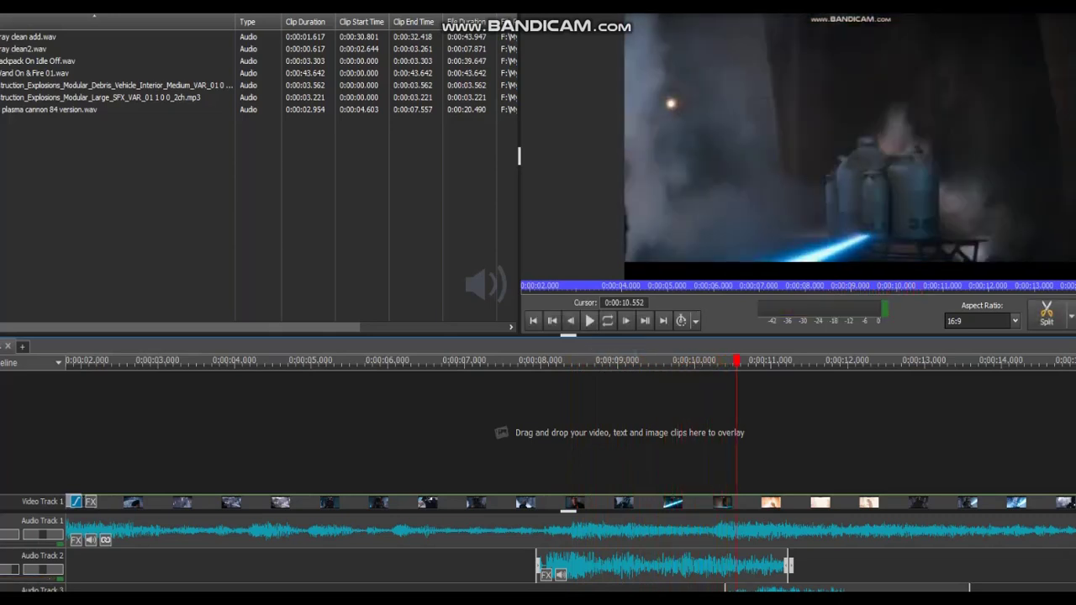
pyautogui.scroll(-4, 569, 470)
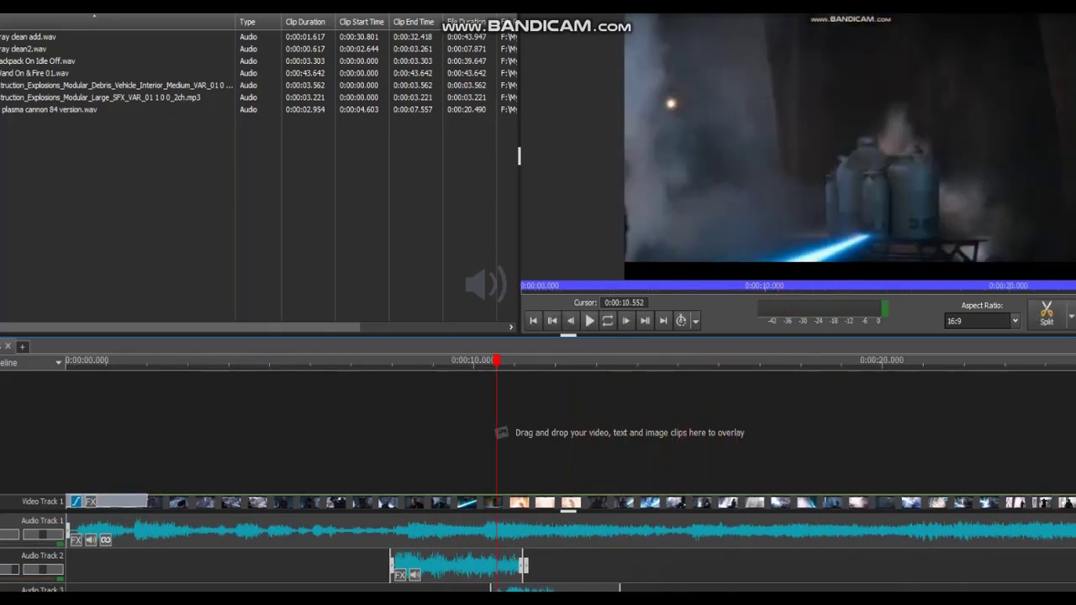
pyautogui.scroll(-3, 538, 546)
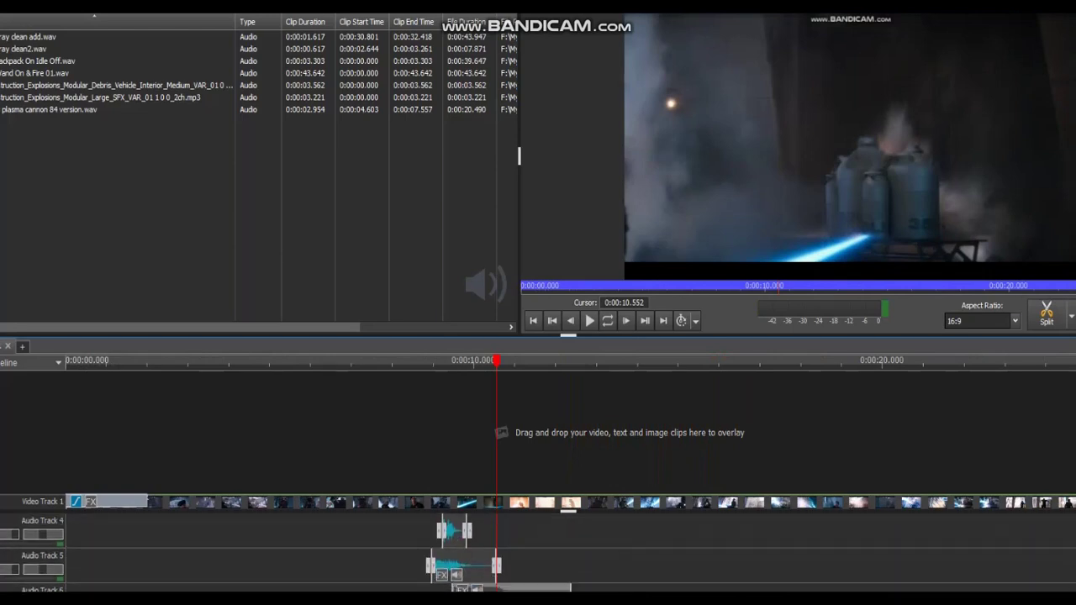
pyautogui.scroll(3, 569, 504)
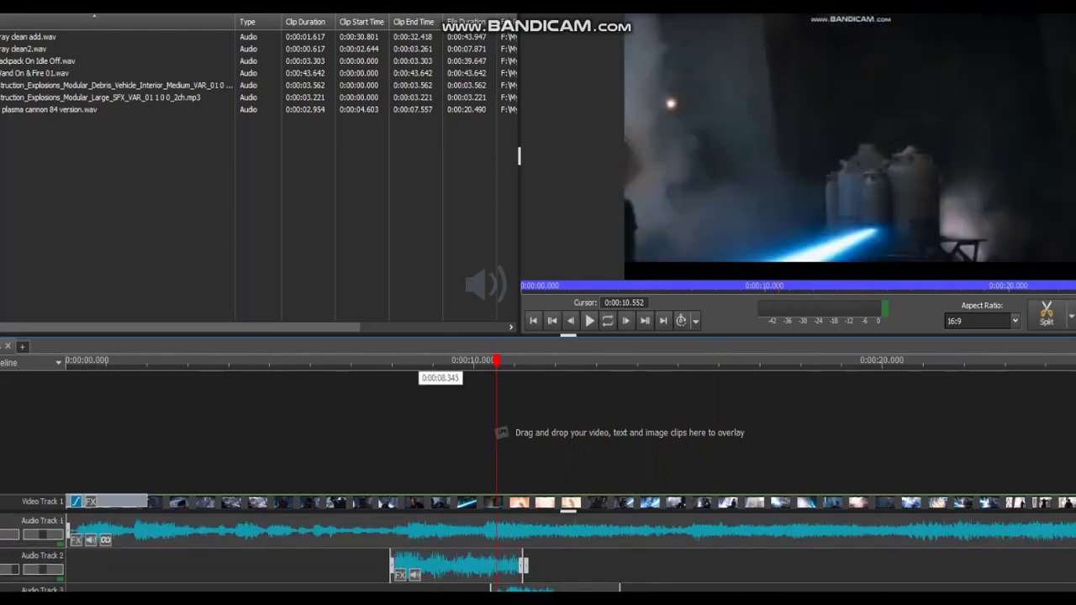
pyautogui.click(406, 362)
pyautogui.click(589, 320)
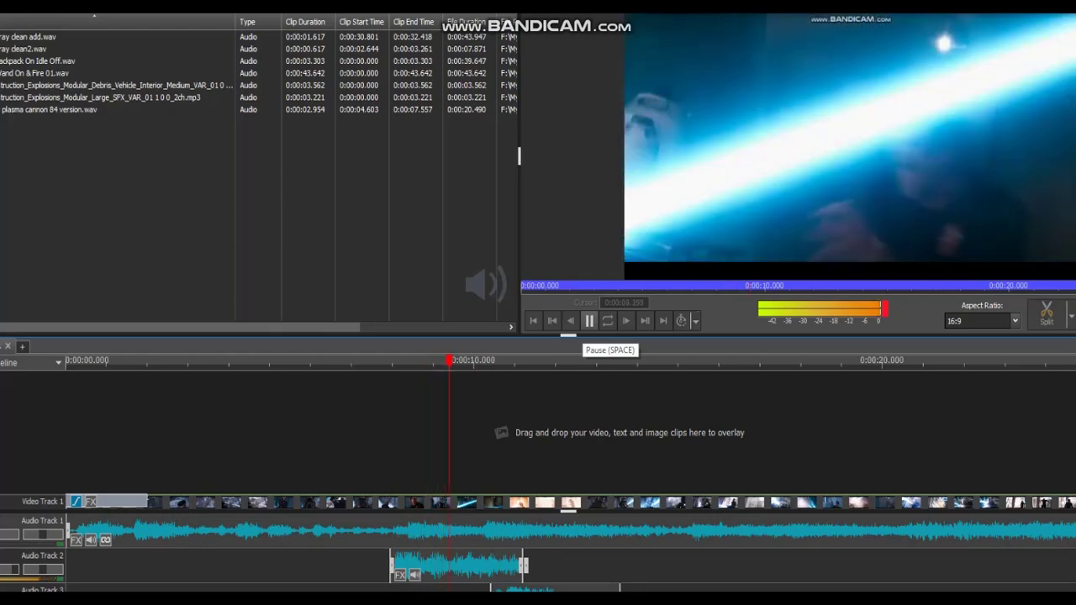
pyautogui.click(589, 320)
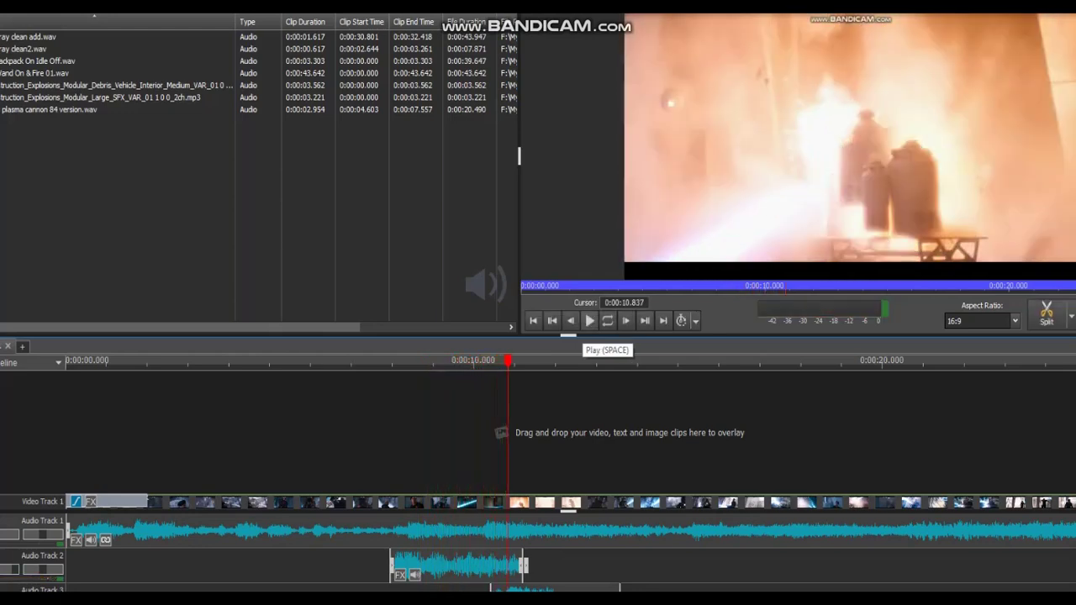
pyautogui.click(589, 320)
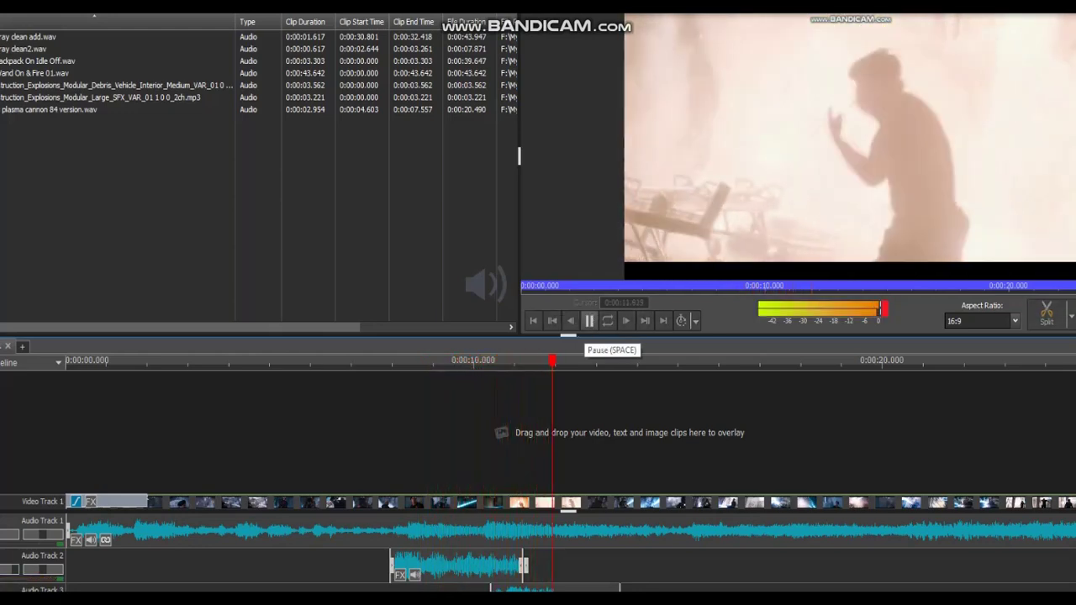
pyautogui.click(589, 320)
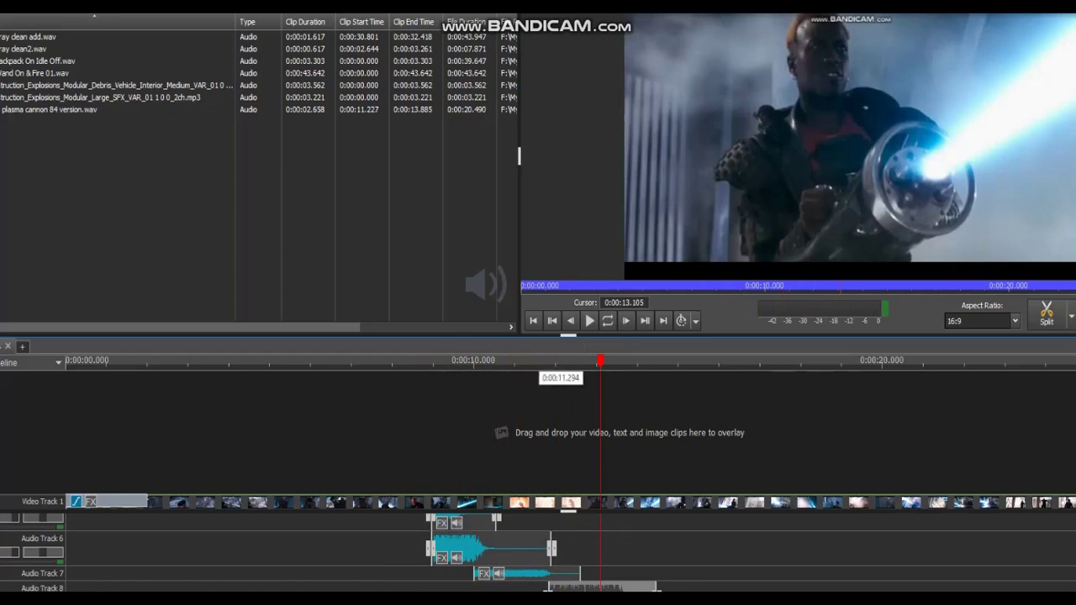
# Step: Play the sequence from about 0:00:10.9 to check the second plasma cannon burst on Audio Track 8
pyautogui.click(512, 362)
pyautogui.moveTo(511, 361)
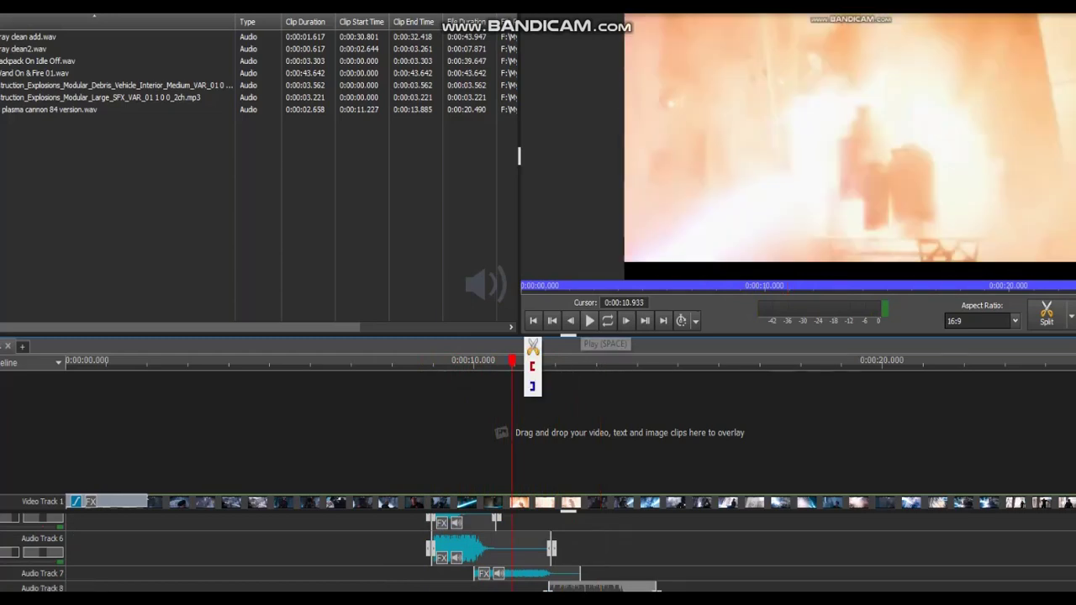
pyautogui.click(589, 320)
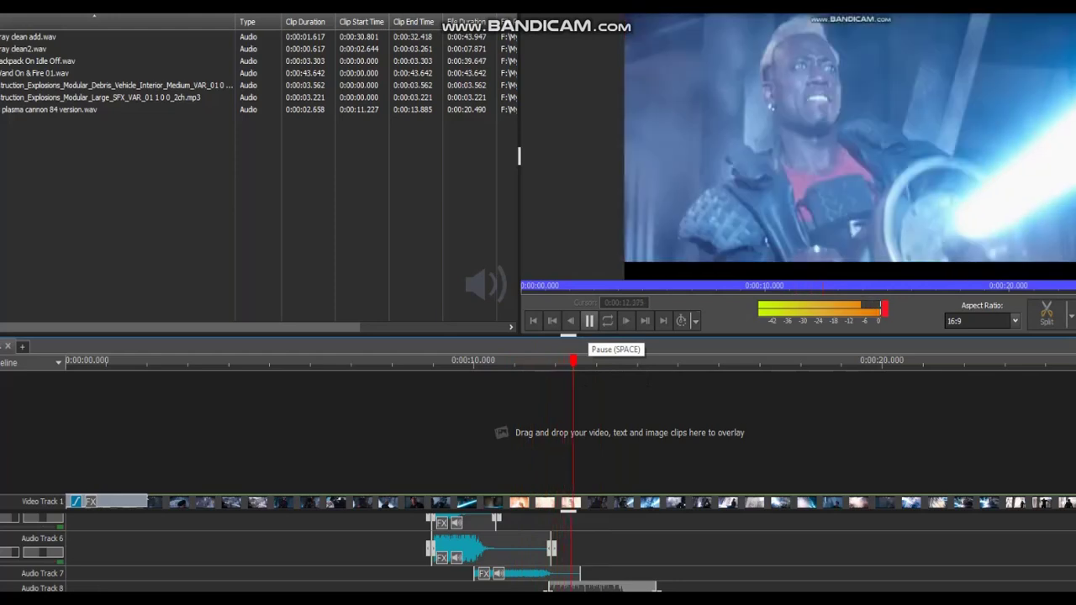
pyautogui.click(589, 321)
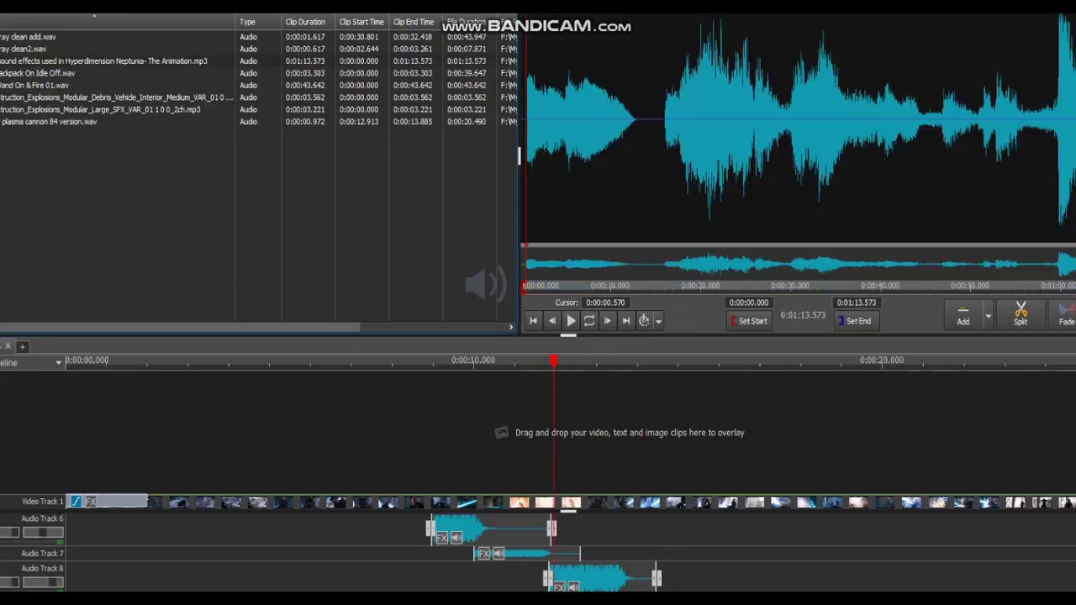
# Step: Audition the Hyperdimension Neptunia sound effects file, trim it to 0:00:00.570–0:00:14.024 and add it to the sequence
pyautogui.click(749, 322)
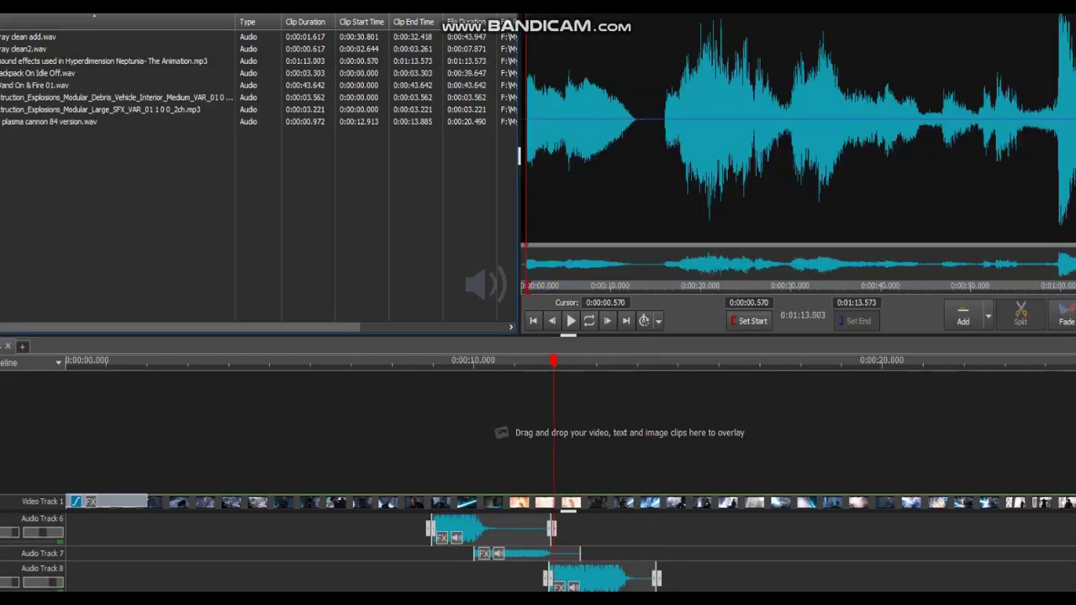
pyautogui.press('space')
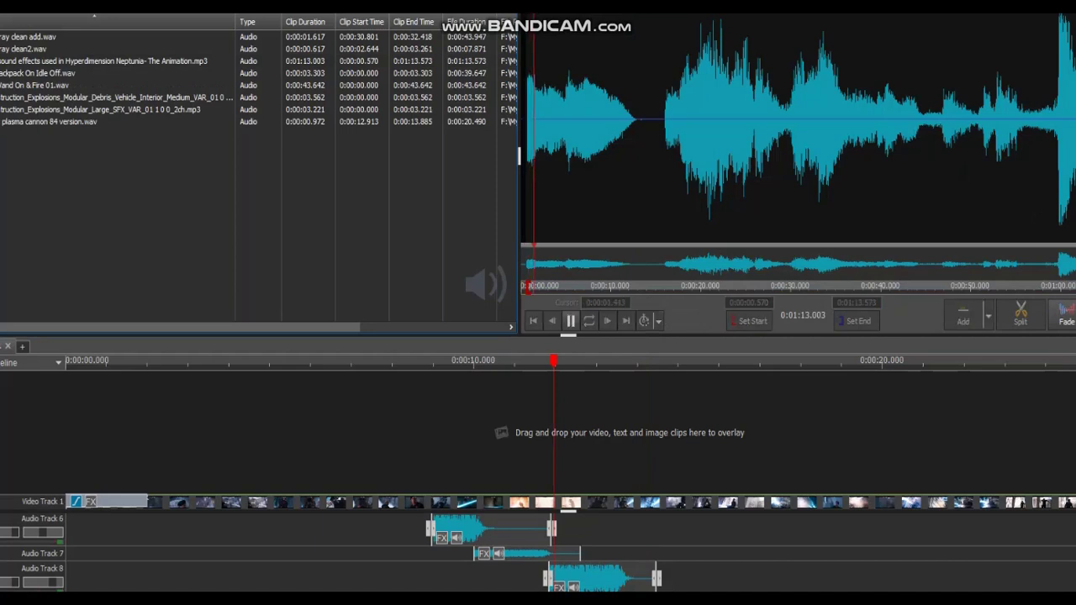
pyautogui.press('space')
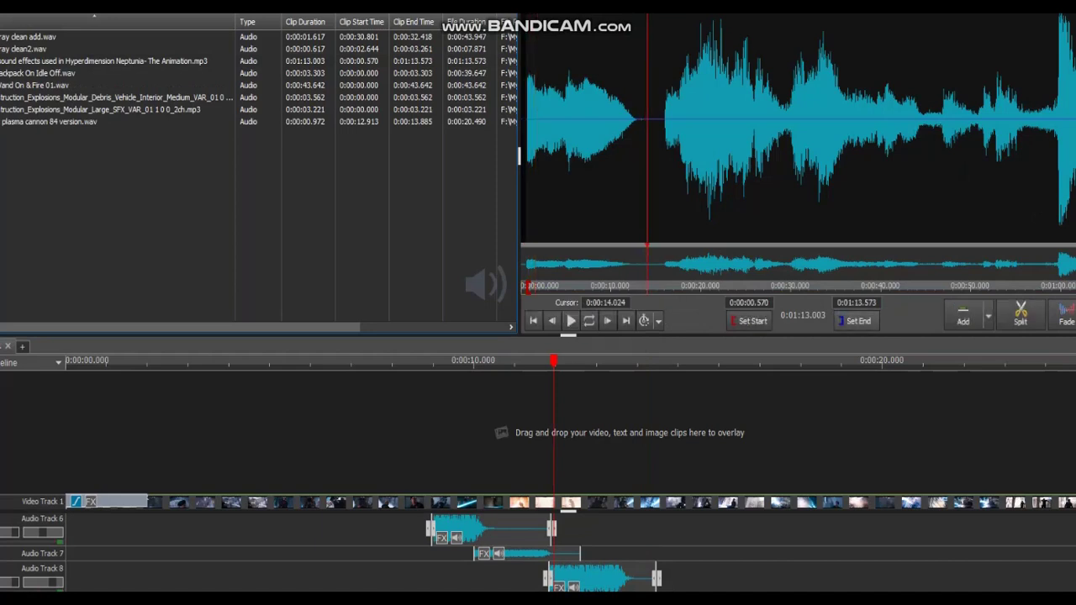
pyautogui.click(856, 321)
pyautogui.click(963, 316)
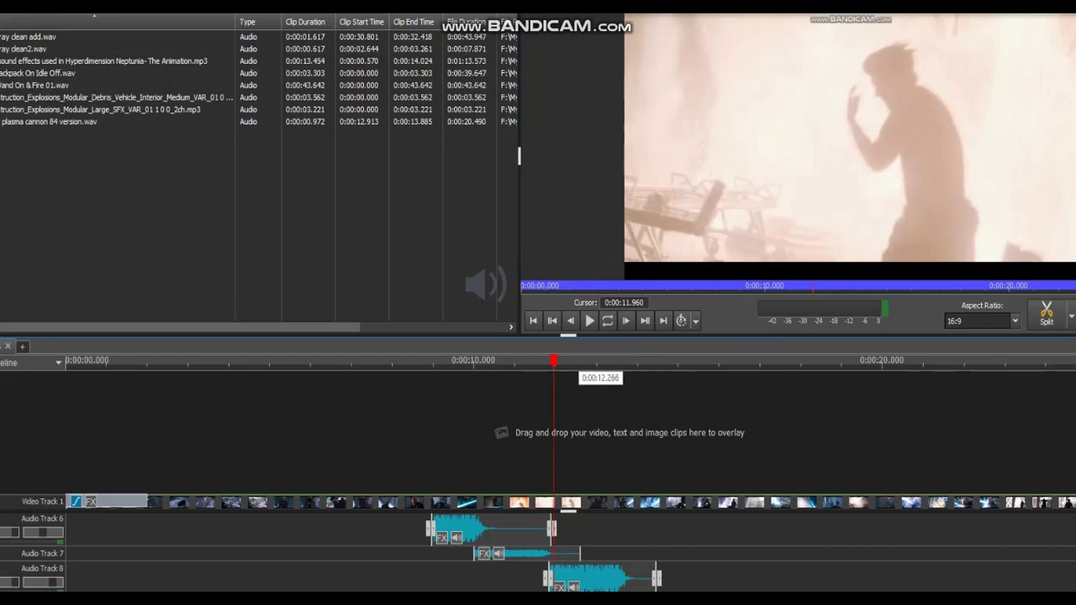
# Step: Play the sequence around the explosion and shift the plasma cannon sound on Audio Track 8 to start at about 0:00:10.6
pyautogui.click(519, 361)
pyautogui.click(589, 321)
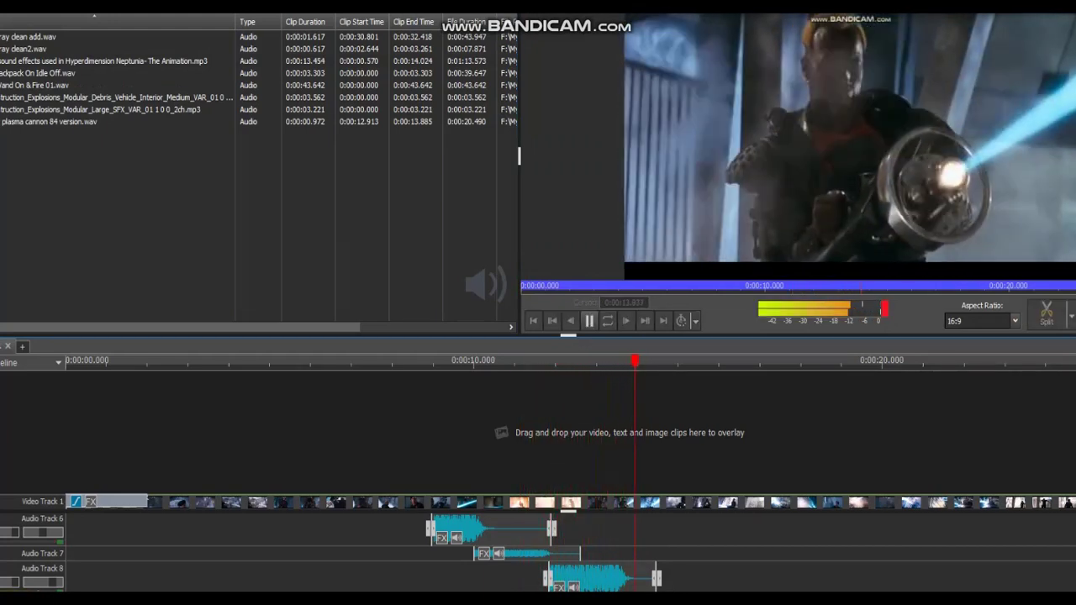
pyautogui.click(589, 320)
pyautogui.click(457, 361)
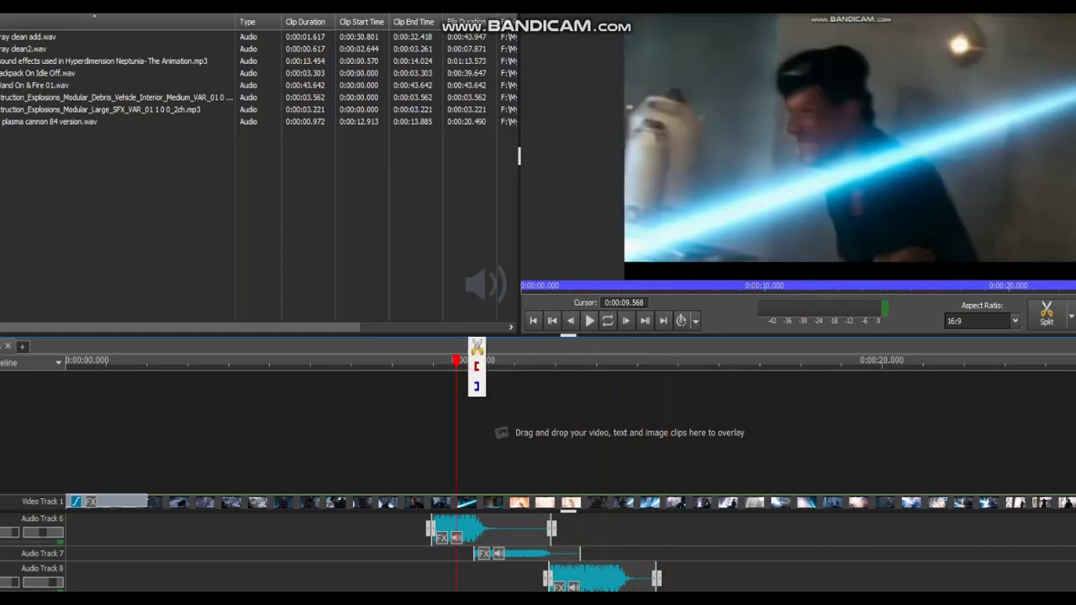
pyautogui.moveTo(593, 570); pyautogui.dragTo(548, 582)
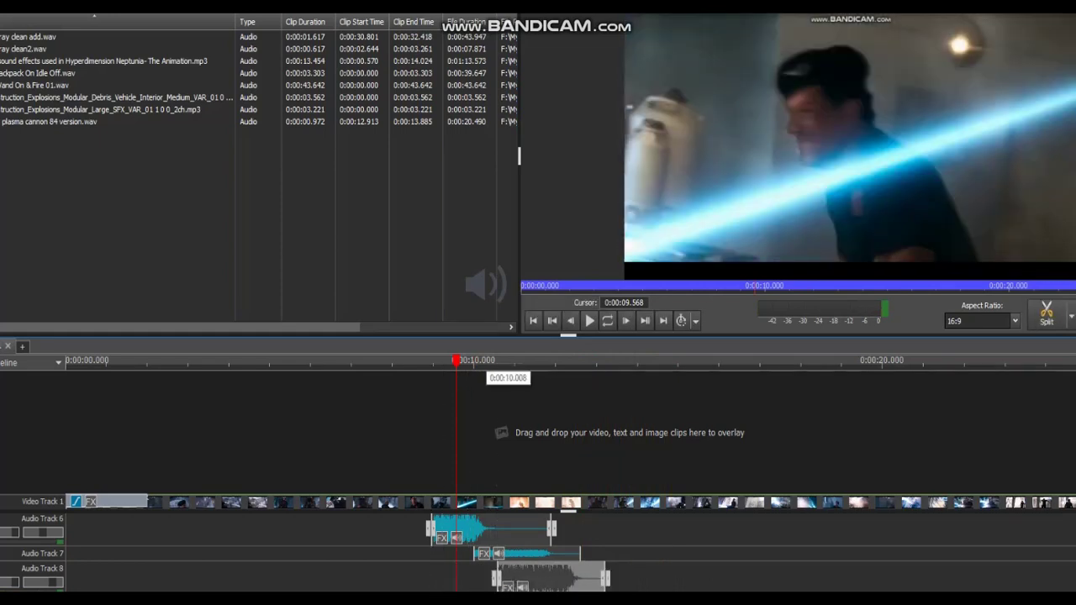
pyautogui.click(462, 362)
pyautogui.click(590, 320)
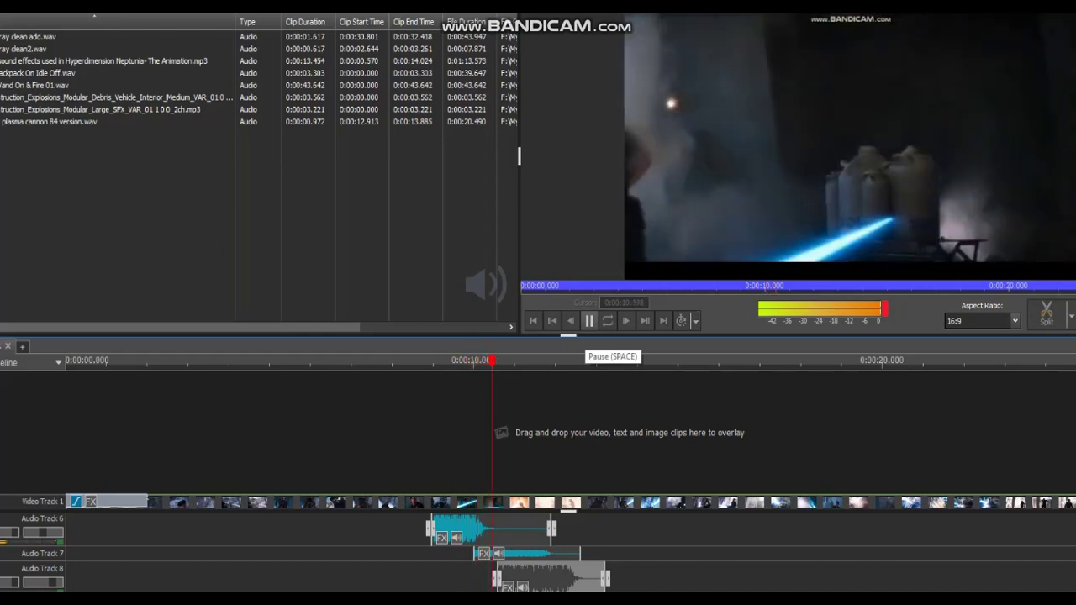
# Step: Stop playback, trim the Terminator 2 sound FX file to 0:00:18.349–0:00:21.508 and add it to the sequence
pyautogui.click(589, 320)
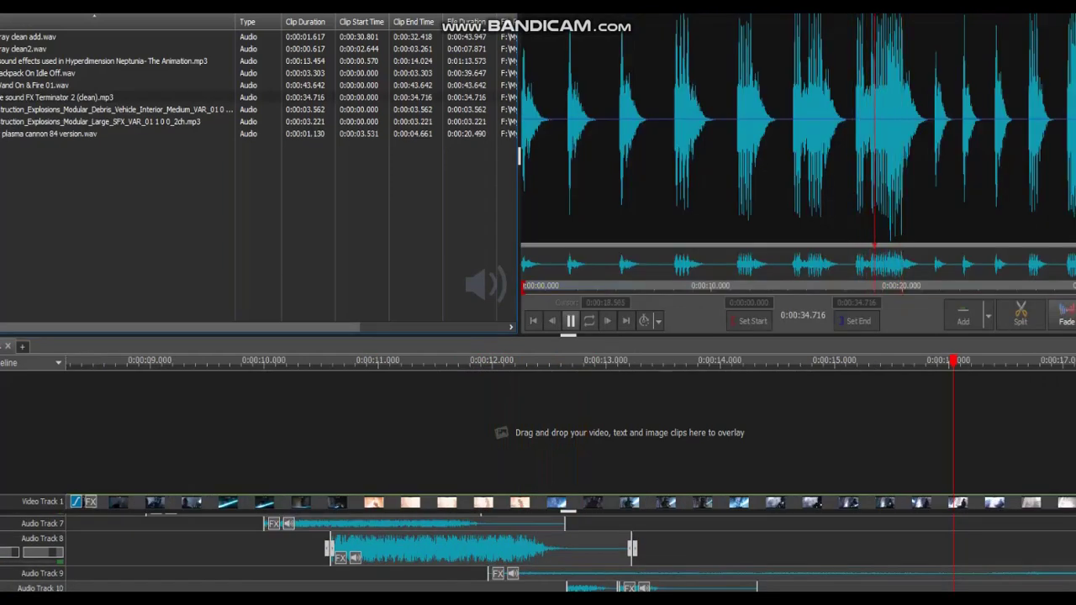
pyautogui.click(570, 320)
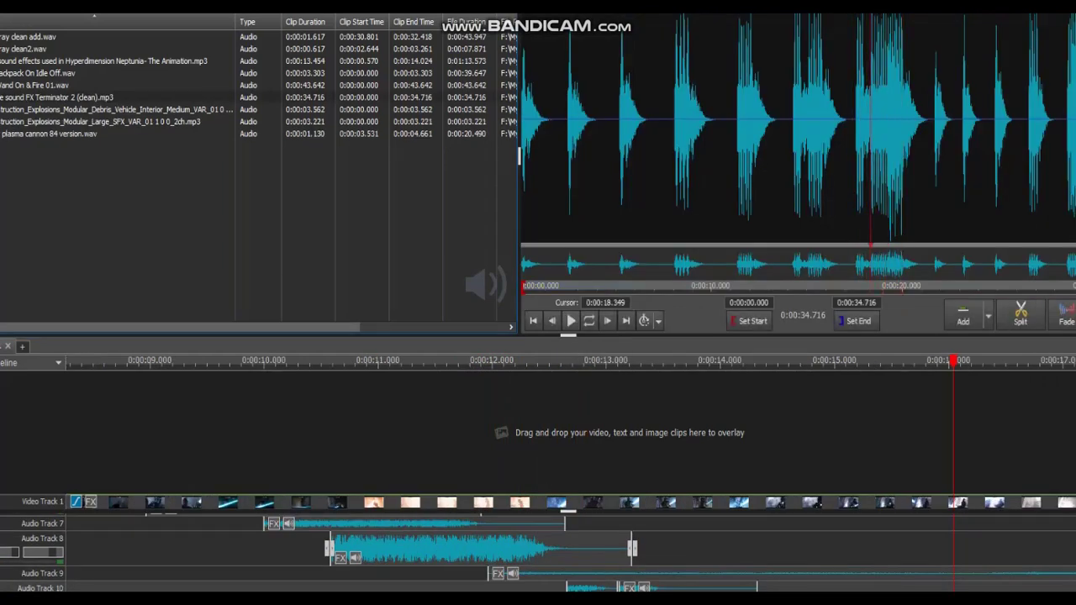
pyautogui.click(749, 321)
pyautogui.click(931, 168)
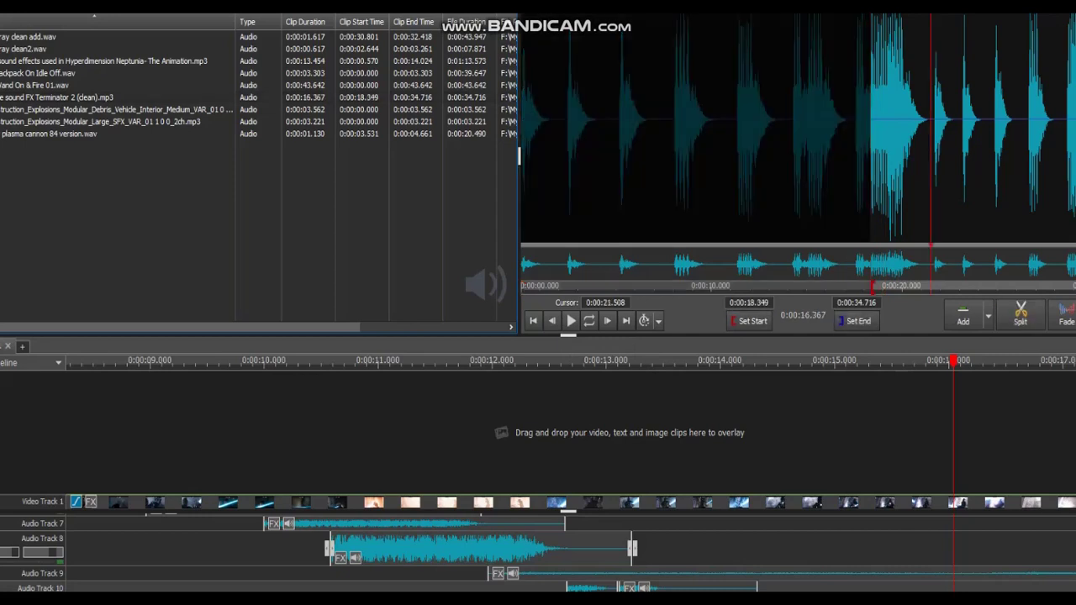
pyautogui.press('o')
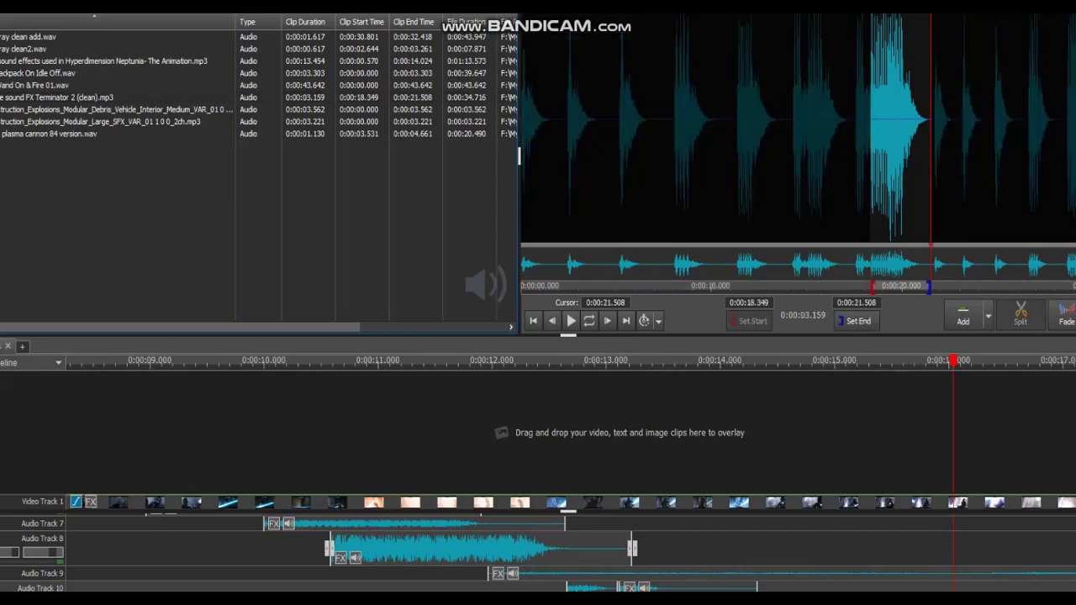
pyautogui.click(964, 315)
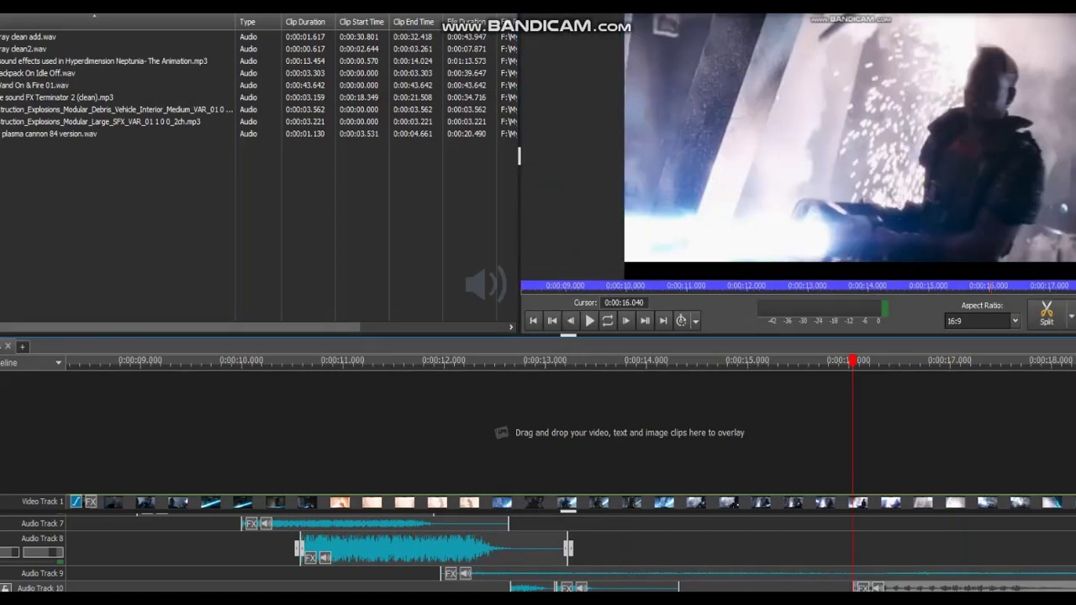
# Step: Try the Terminator 2 sound on Audio Track 8 from about 0:00:13.2 against the picture, and remove it
pyautogui.moveTo(937, 587); pyautogui.dragTo(679, 555)
pyautogui.click(563, 362)
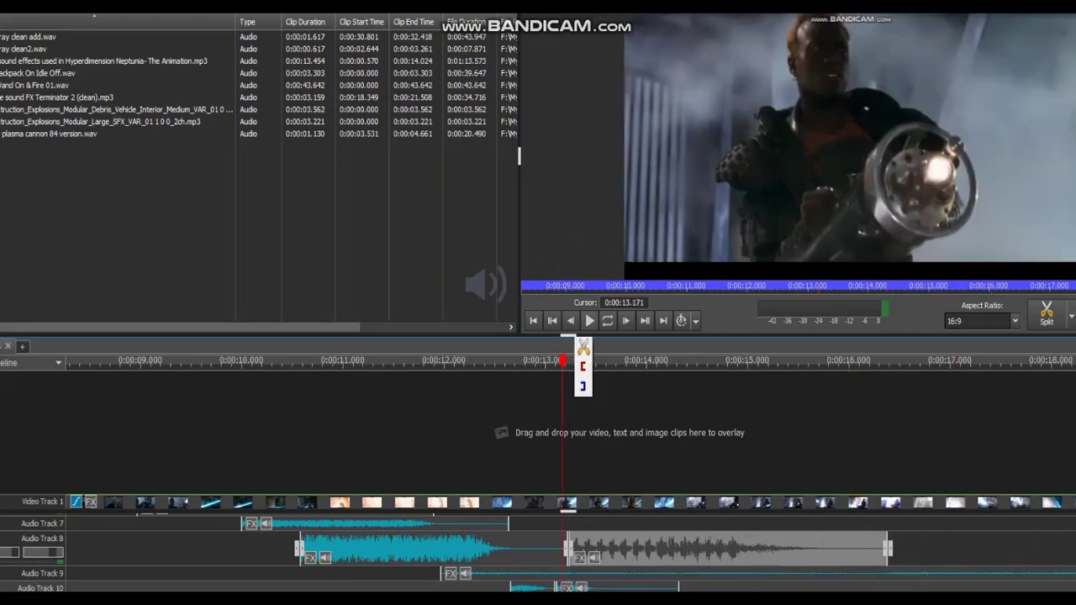
pyautogui.click(589, 320)
pyautogui.click(590, 321)
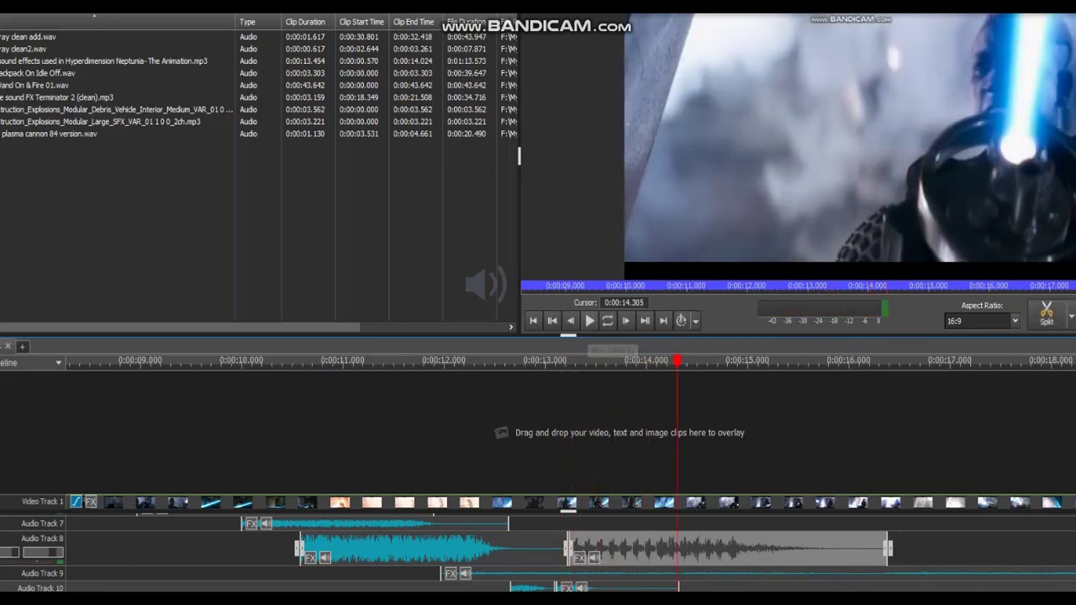
pyautogui.rightClick(657, 548)
pyautogui.click(712, 519)
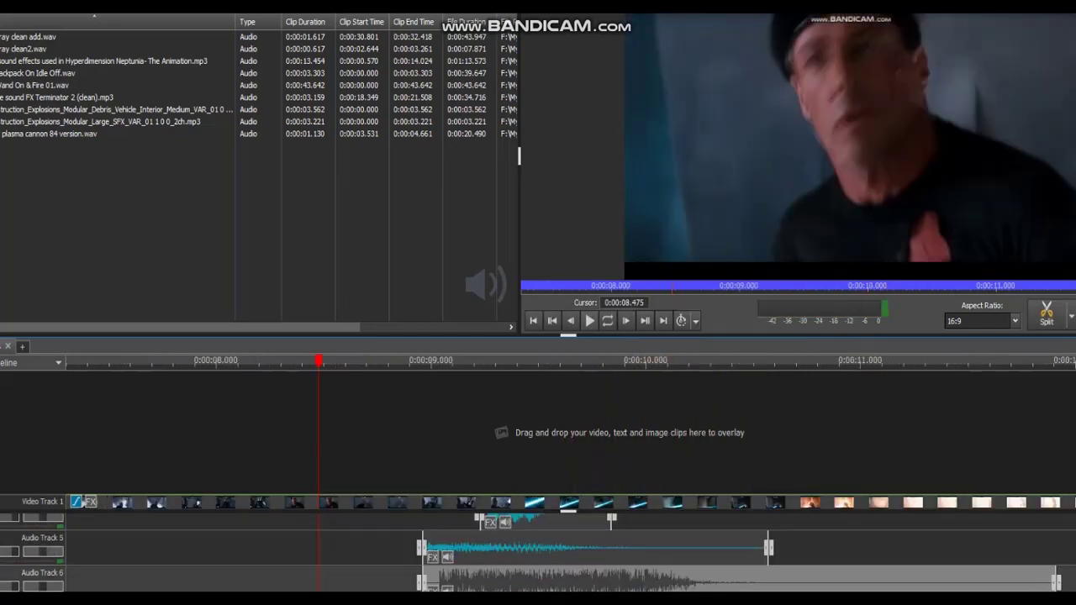
# Step: Play the sequence from about 0:00:08.5 through the explosion, and open the plasma cannon and large explosion files for preview
pyautogui.click(589, 320)
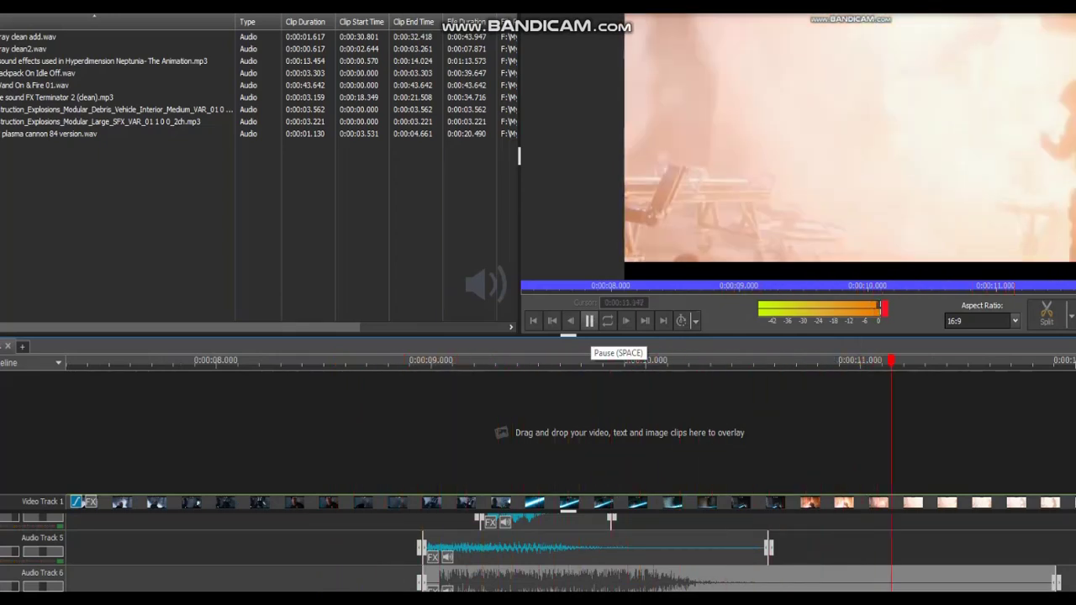
pyautogui.click(589, 320)
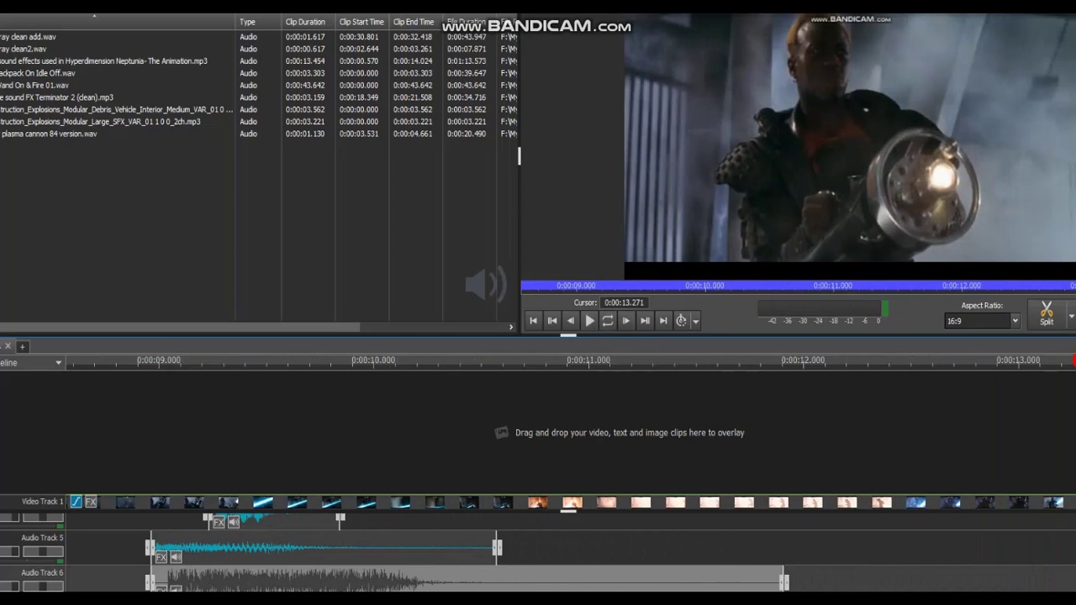
pyautogui.click(93, 133)
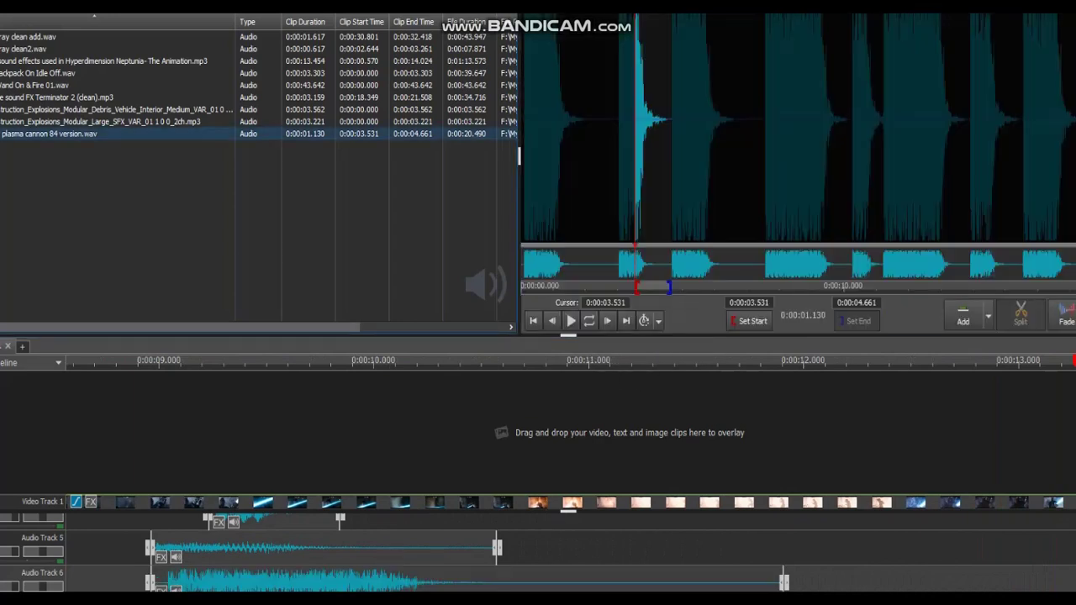
pyautogui.click(99, 122)
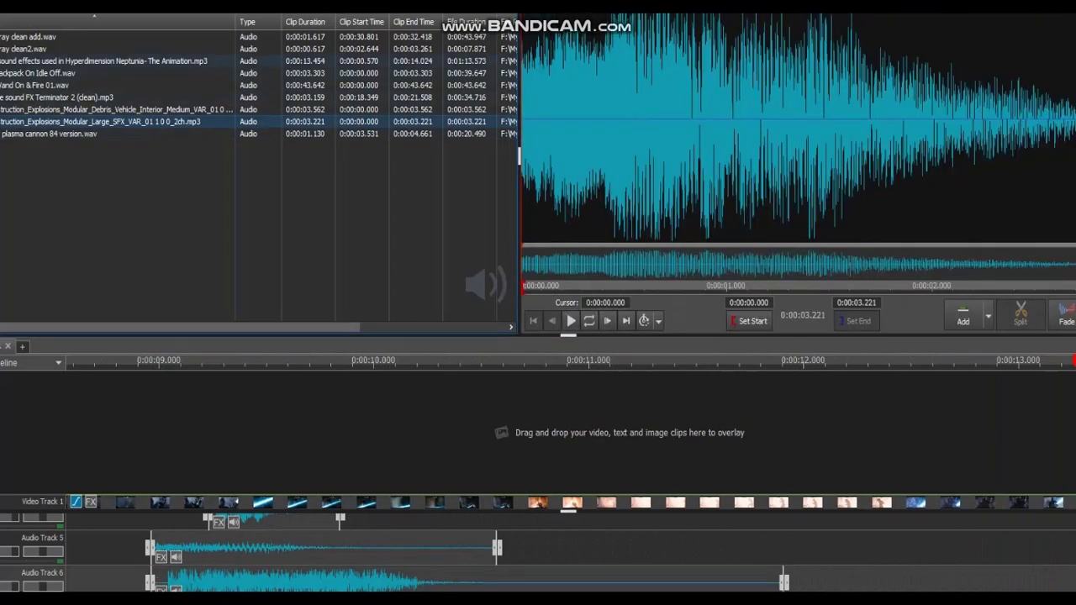
# Step: Audition the Terminator 2 sound FX file from 0:00:18.349 and again from 0:00:26.381 to find another usable section
pyautogui.click(99, 97)
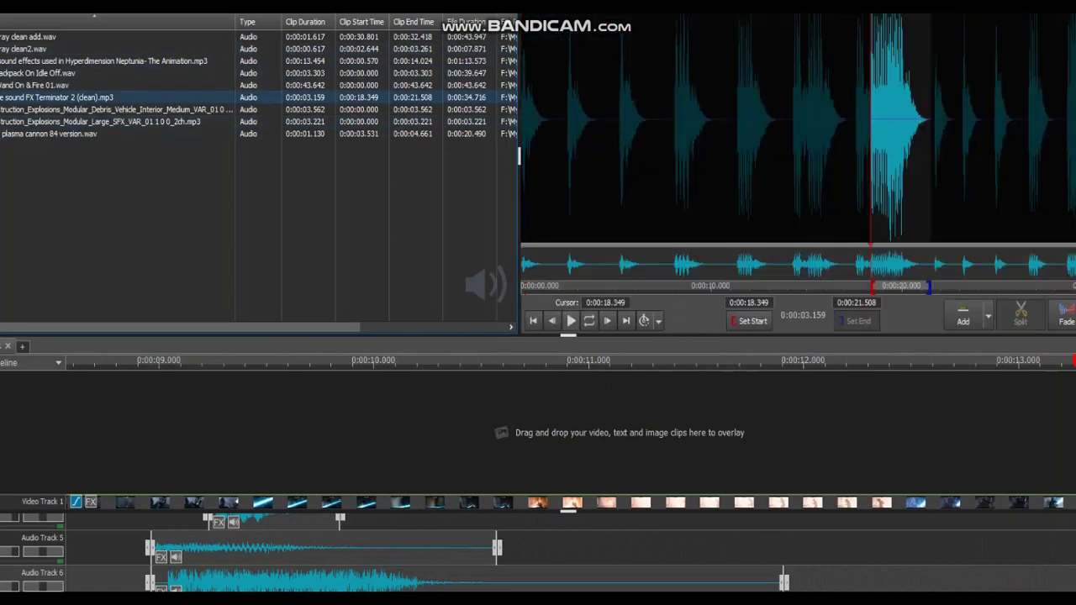
pyautogui.click(571, 320)
pyautogui.click(570, 320)
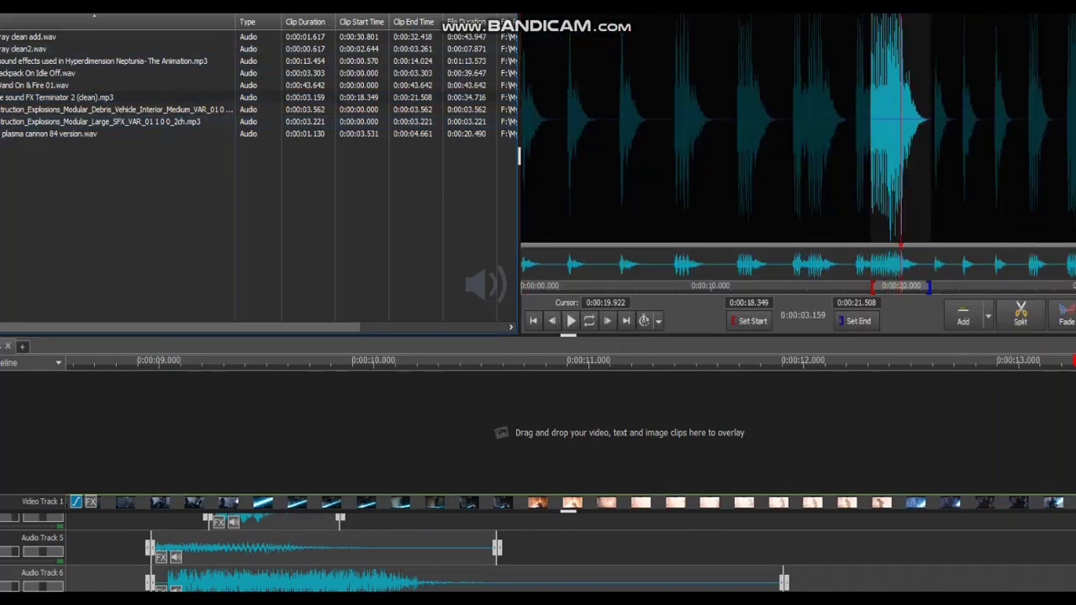
pyautogui.click(1024, 176)
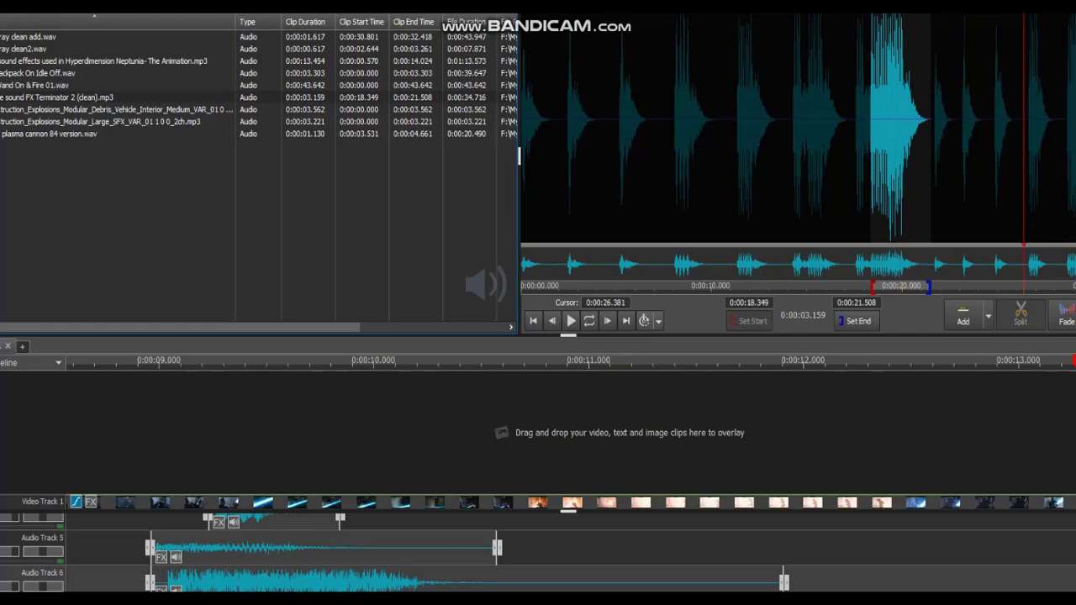
pyautogui.click(571, 320)
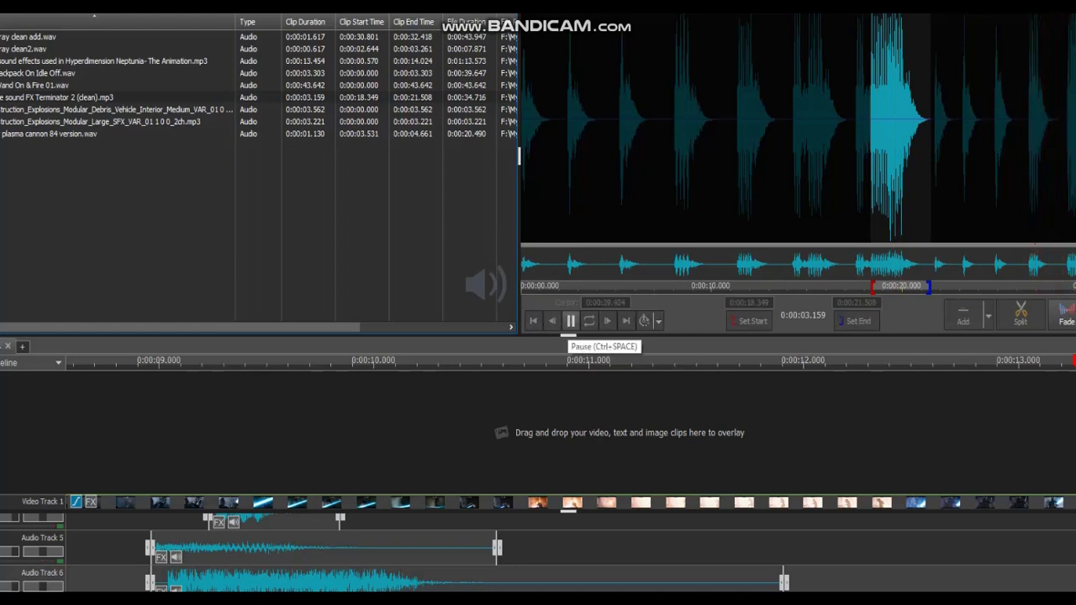
pyautogui.click(571, 320)
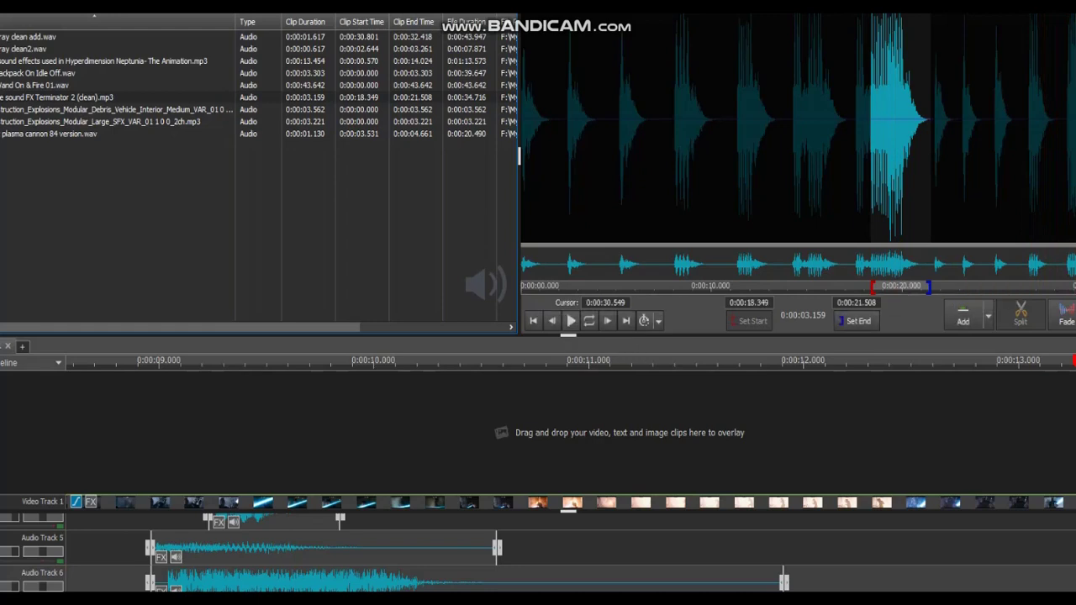
# Step: Trim the Terminator 2 sound FX file to 0:00:30.515–0:00:33.305 and add that section to the sequence
pyautogui.click(858, 320)
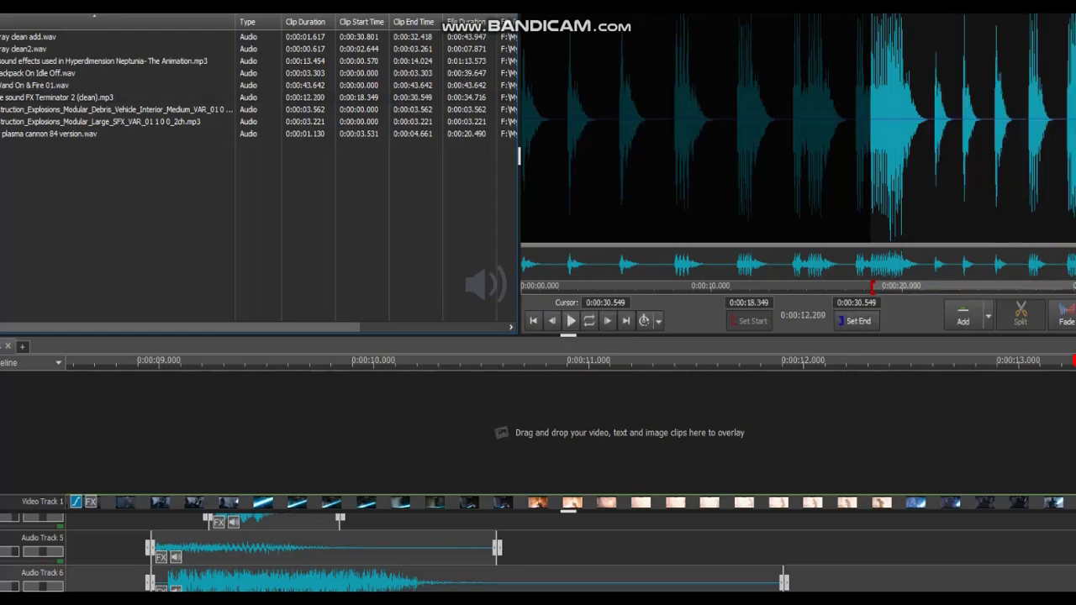
pyautogui.click(858, 320)
pyautogui.click(1075, 126)
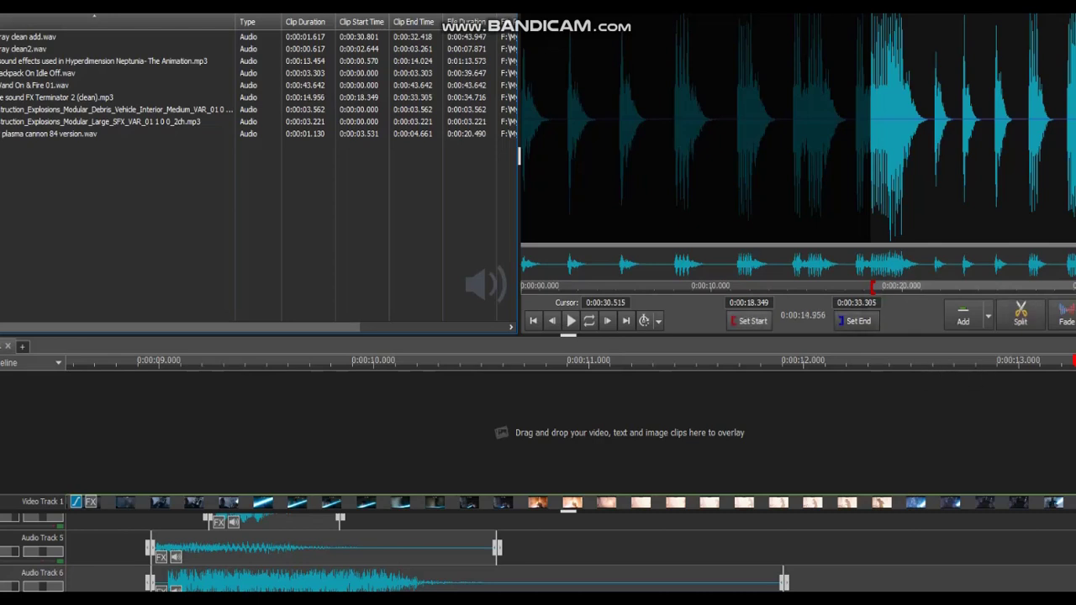
pyautogui.click(749, 320)
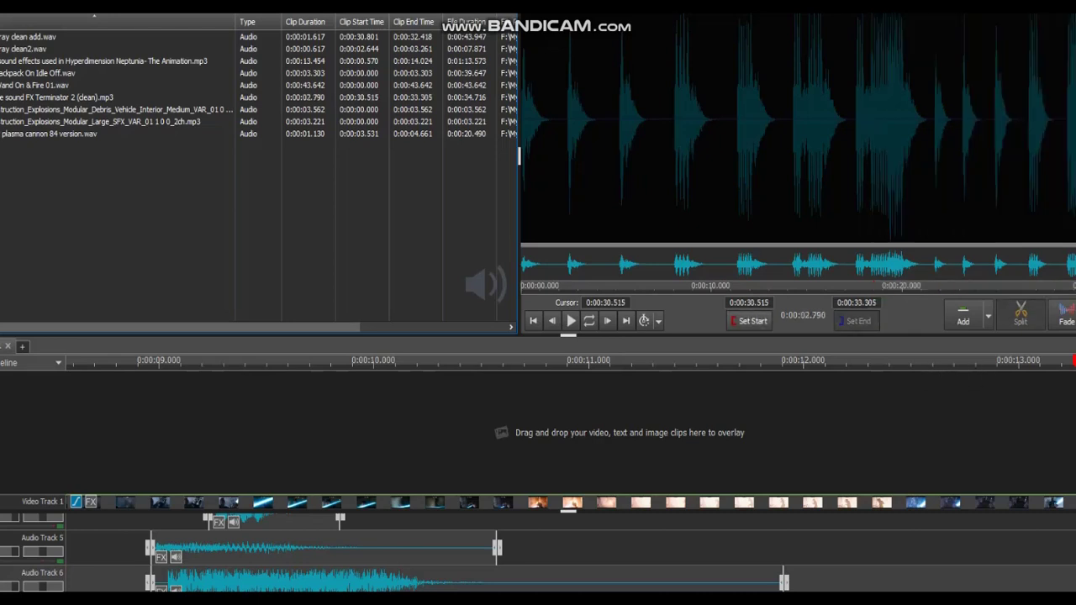
pyautogui.click(963, 316)
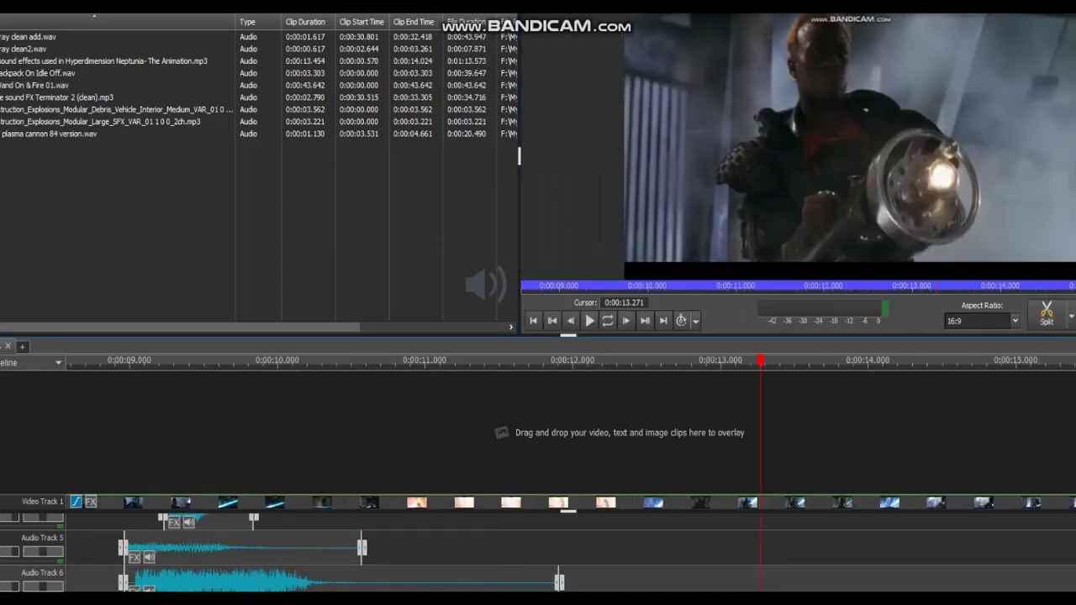
# Step: Play the sequence repeatedly from about 0:00:11.9, at the end of the explosion, to check the newly added sound
pyautogui.click(551, 360)
pyautogui.click(589, 320)
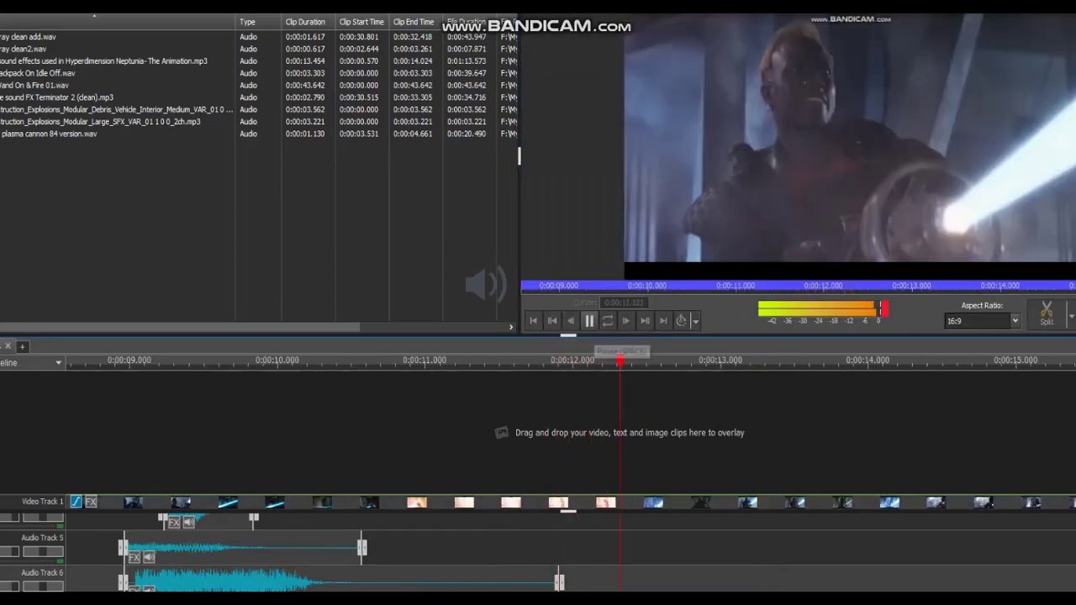
pyautogui.click(589, 320)
pyautogui.click(589, 320)
pyautogui.click(589, 320)
pyautogui.click(589, 321)
pyautogui.click(589, 320)
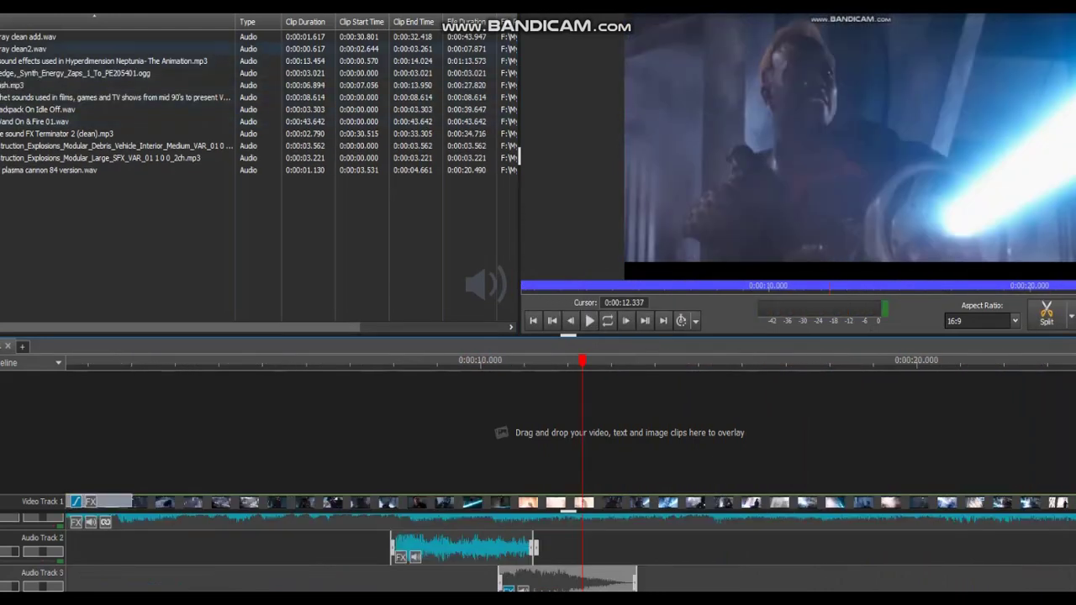
# Step: Open the Terminator 2 sound FX file for preview, and replay the sequence from 0:00:11.939 through the next beam shots
pyautogui.click(57, 133)
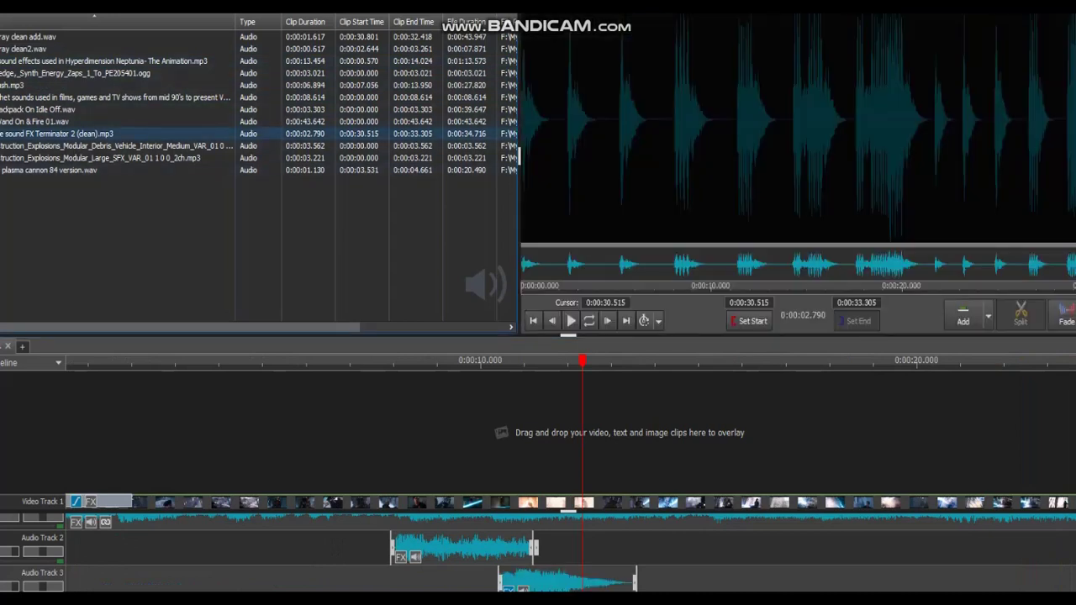
pyautogui.click(567, 437)
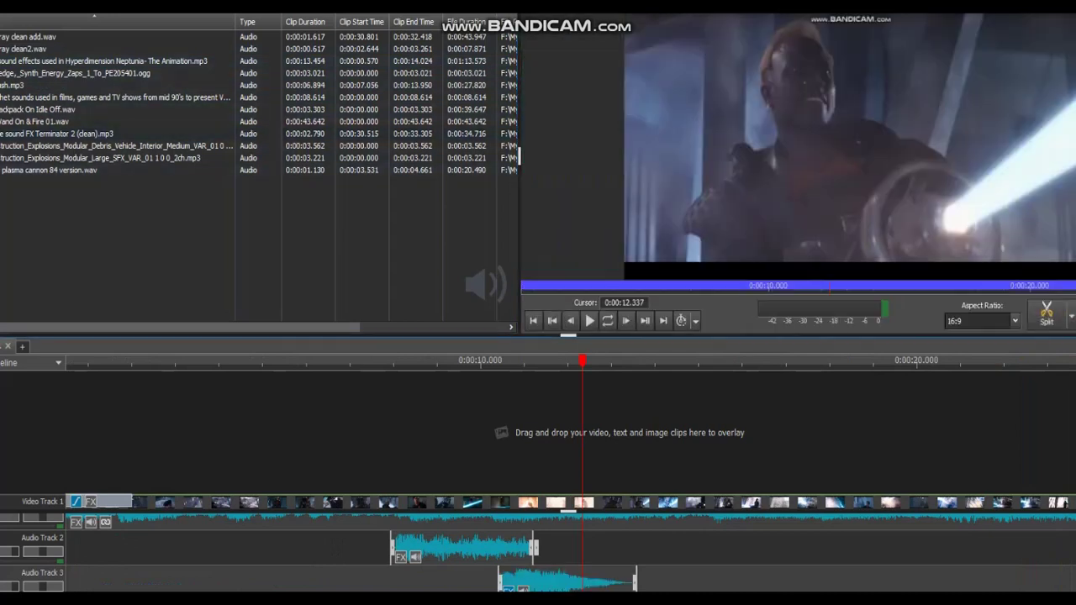
pyautogui.click(565, 361)
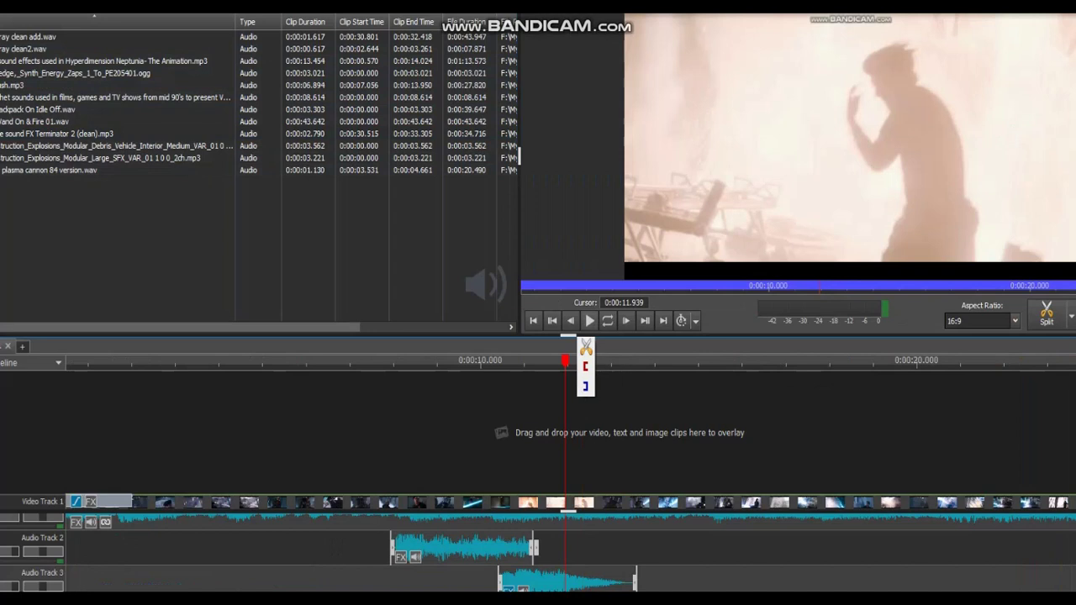
pyautogui.click(589, 321)
pyautogui.click(589, 320)
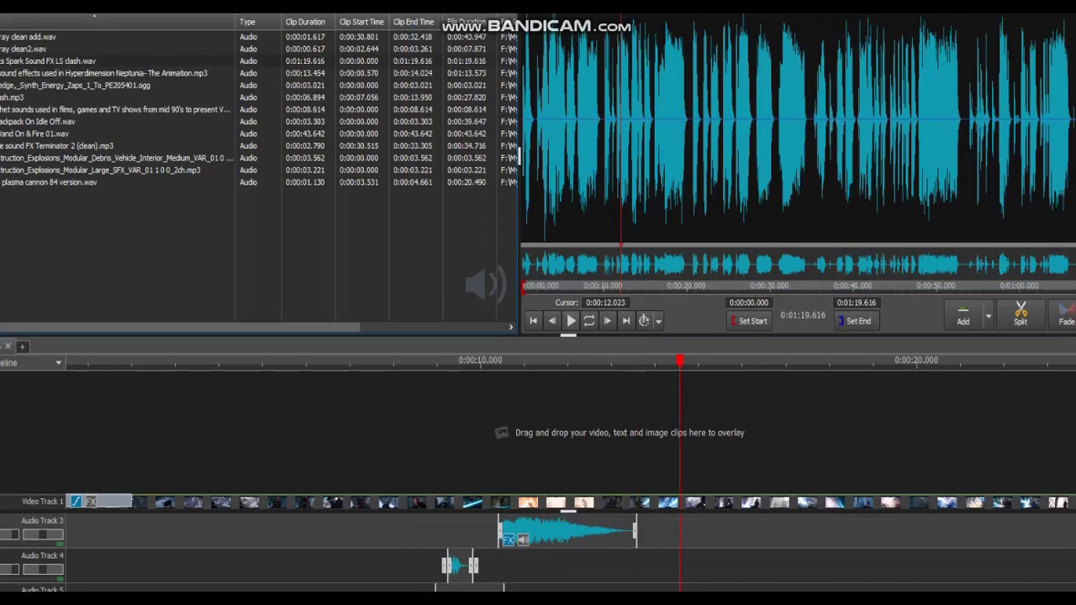
# Step: Audition the Spark Sound FX file around 0:00:12 and trim it to the single burst at 0:00:11.946–0:00:13.342
pyautogui.click(570, 320)
pyautogui.click(570, 326)
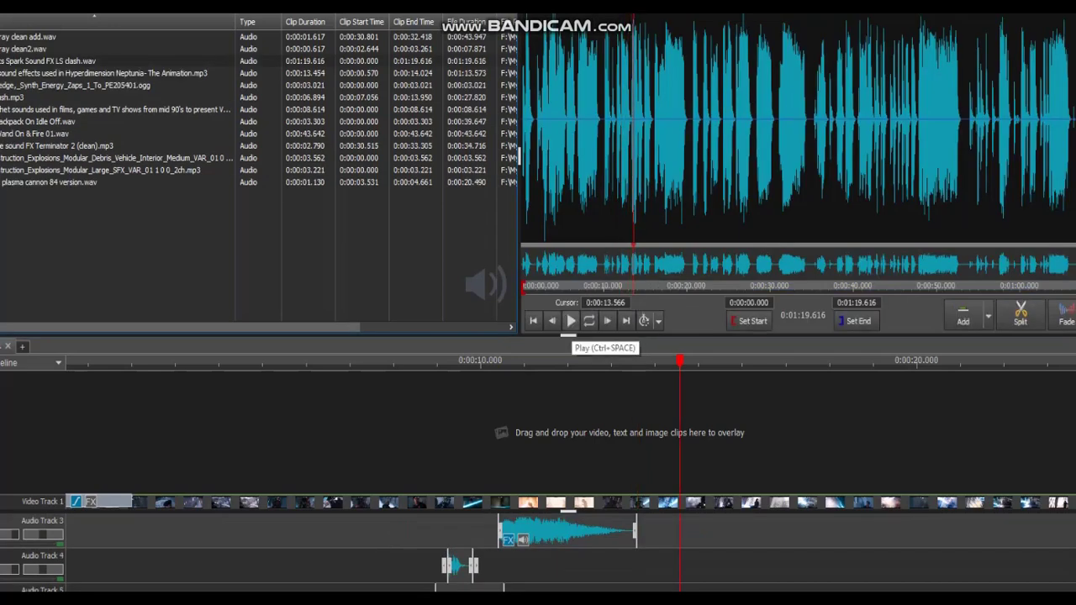
pyautogui.click(749, 321)
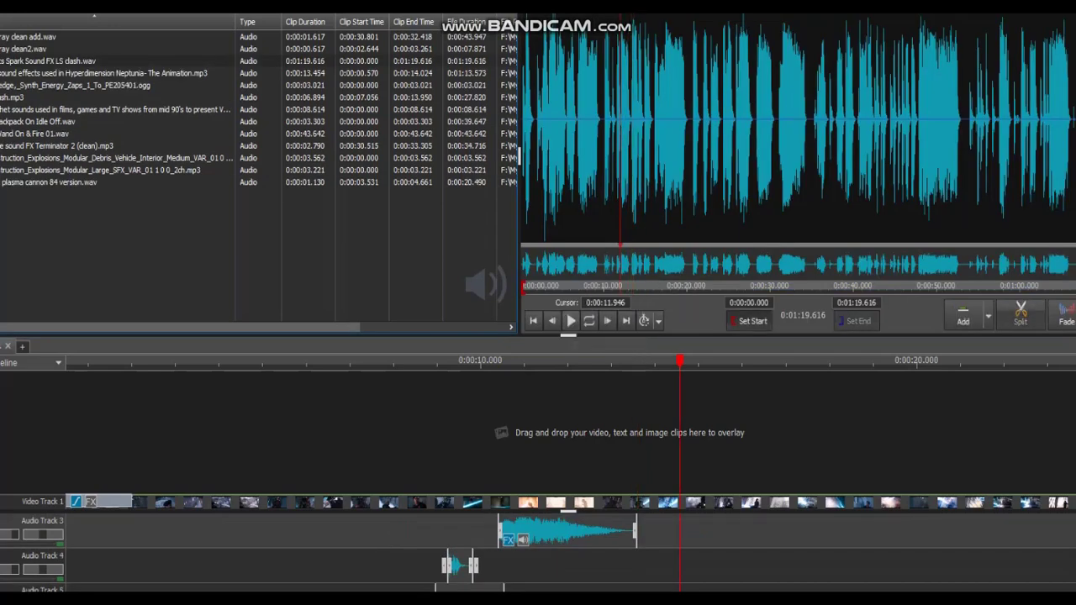
pyautogui.scroll(8, 797, 126)
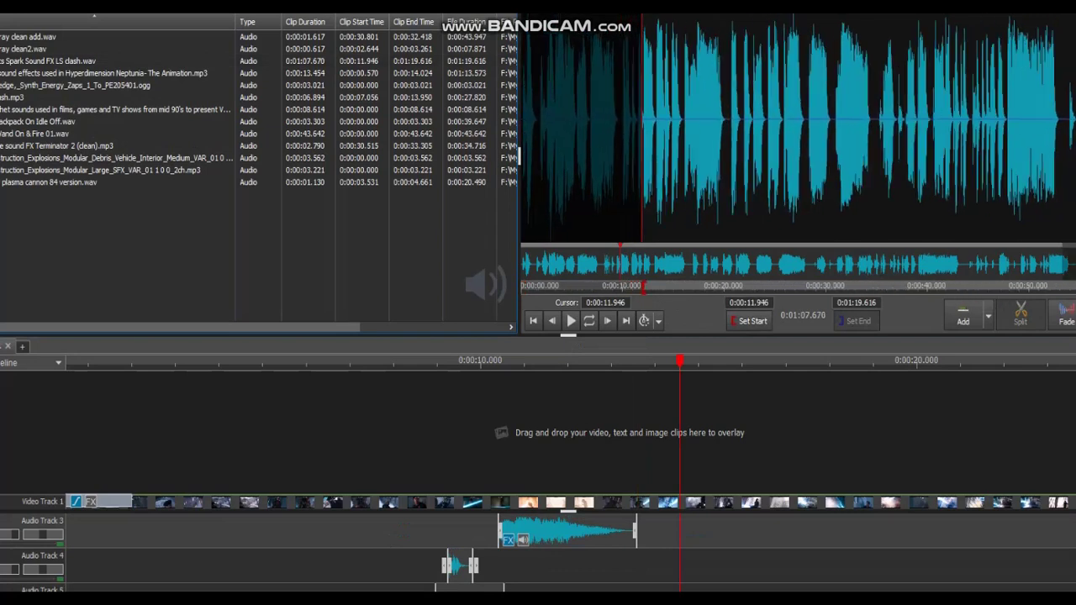
pyautogui.scroll(3, 799, 126)
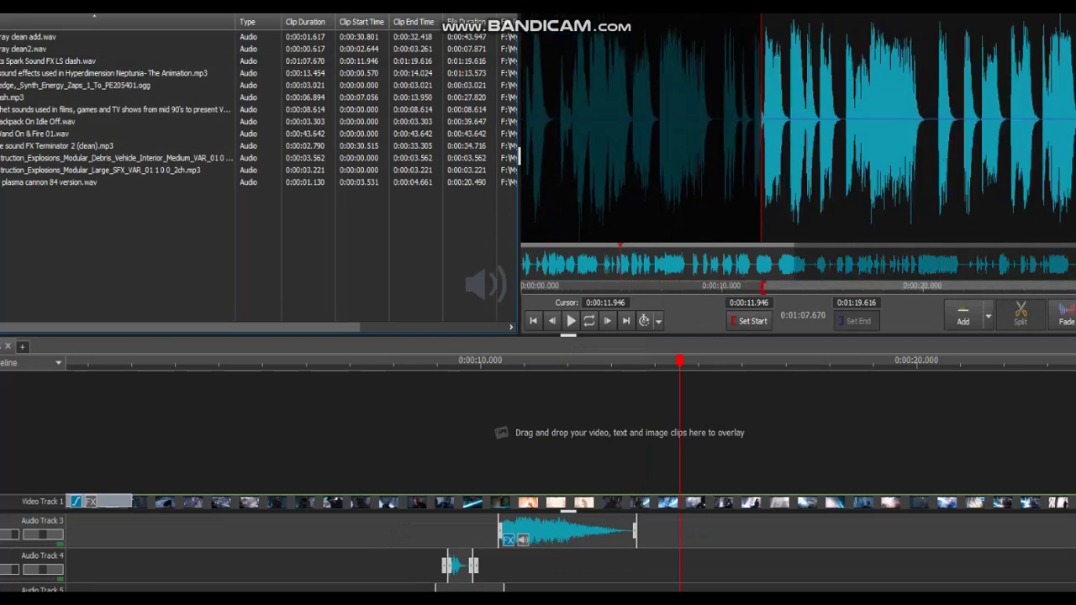
pyautogui.click(880, 126)
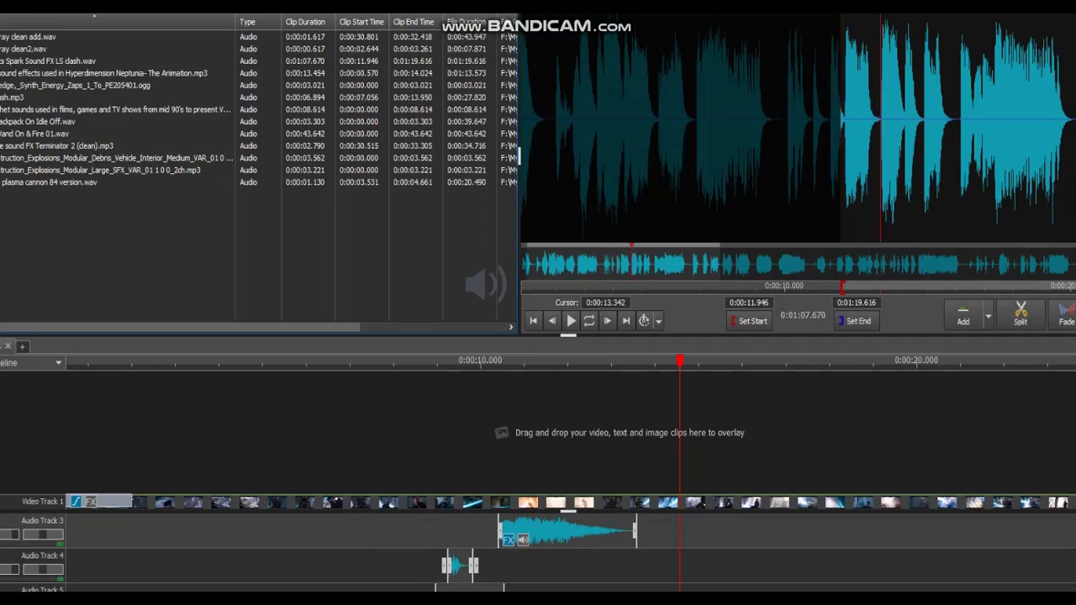
pyautogui.click(858, 320)
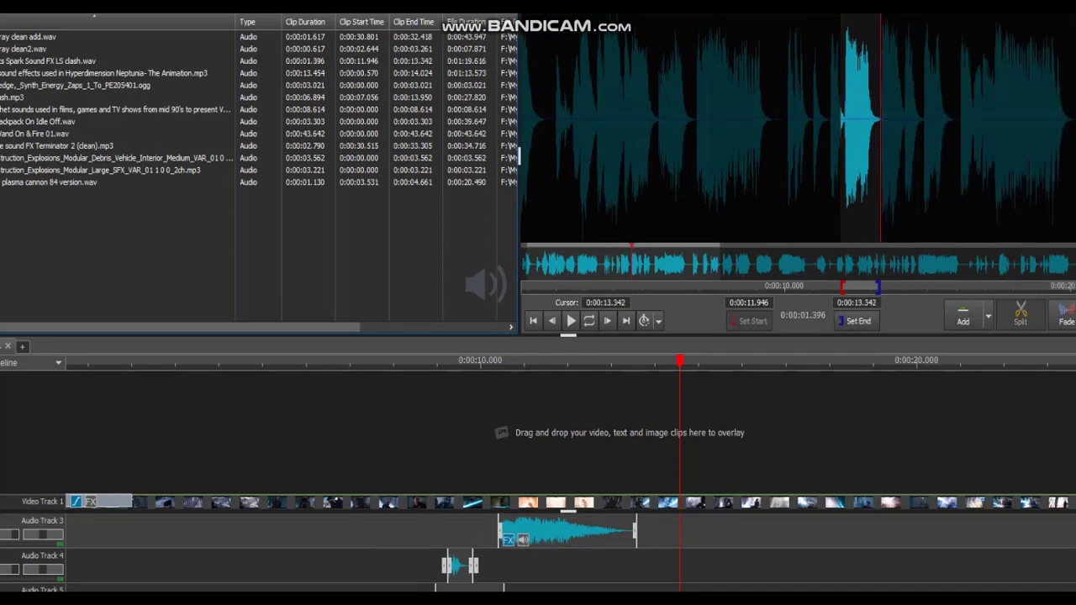
# Step: Play the trimmed Spark Sound FX burst from its start to check the selected section
pyautogui.click(838, 126)
pyautogui.click(570, 320)
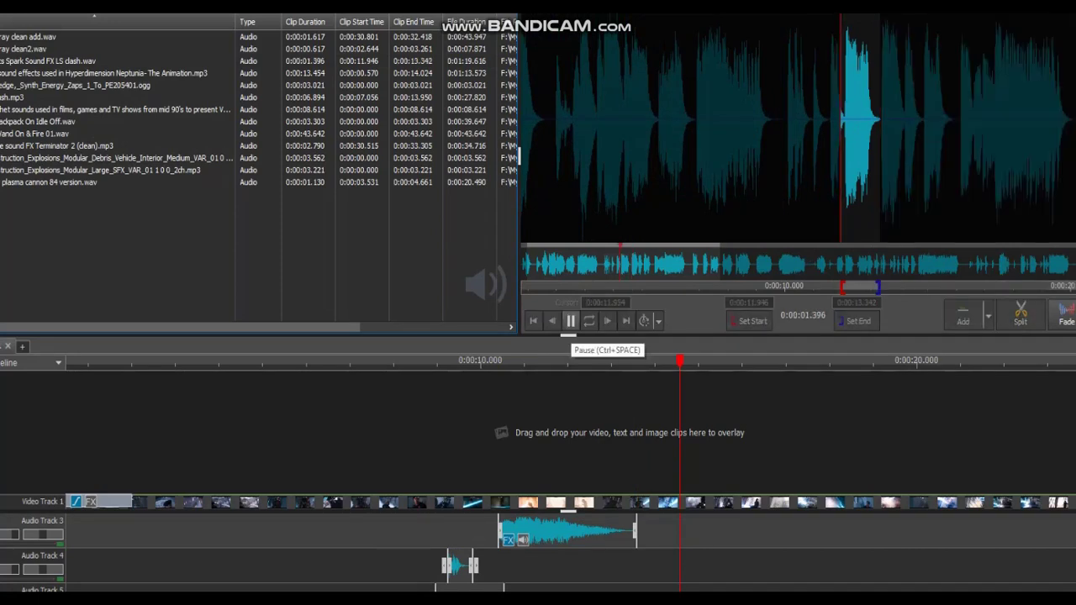
pyautogui.click(571, 320)
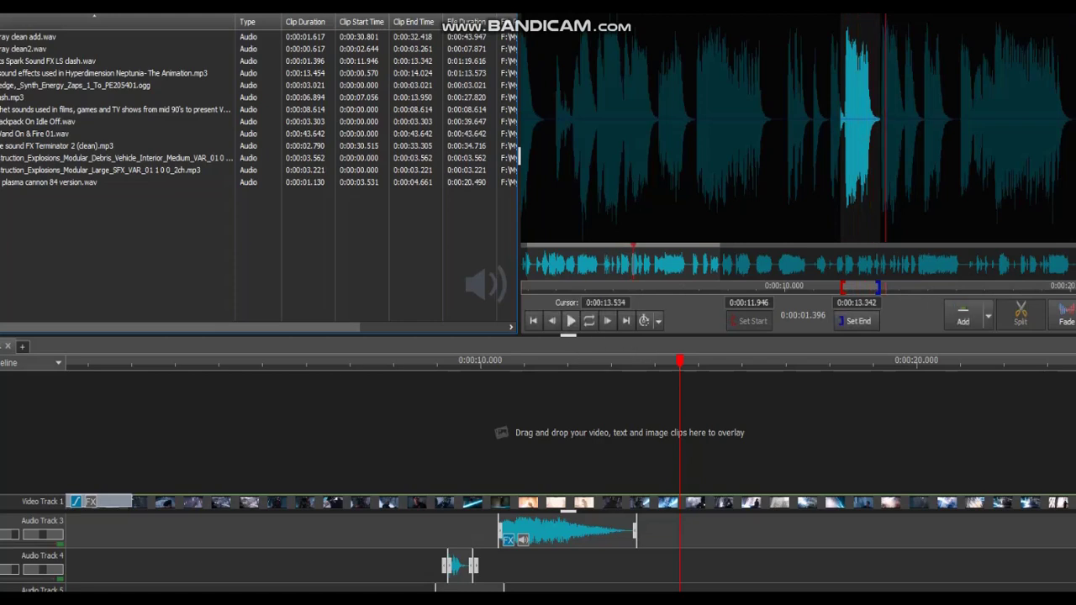
# Step: Replay the beam shots between about 0:00:12.5 and 0:00:15.4 to judge where the spark sound should start
pyautogui.moveTo(656, 361); pyautogui.dragTo(617, 361)
pyautogui.click(618, 357)
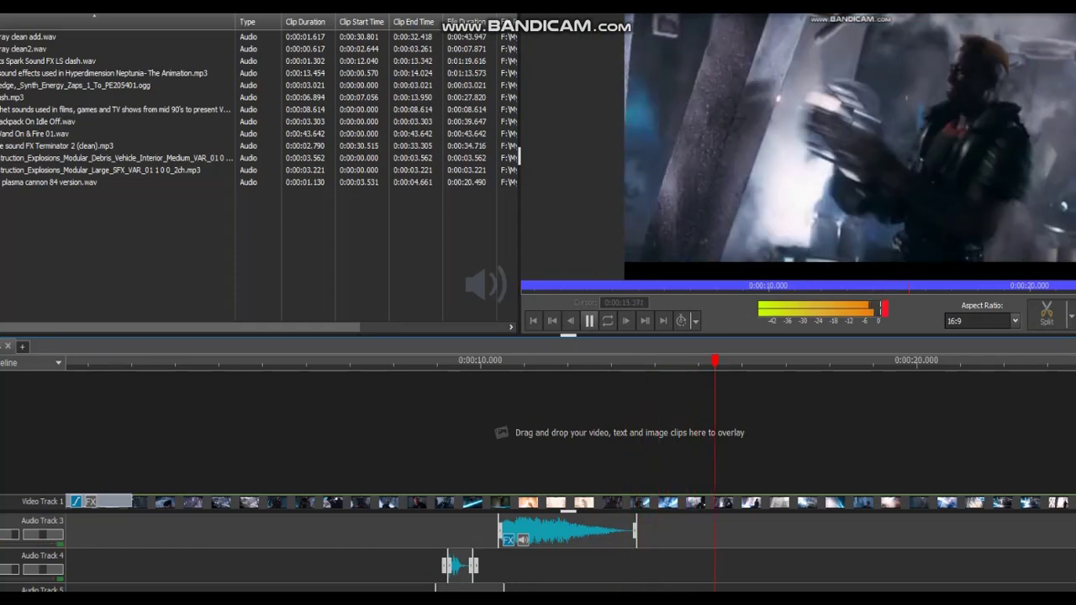
pyautogui.click(590, 320)
pyautogui.click(656, 361)
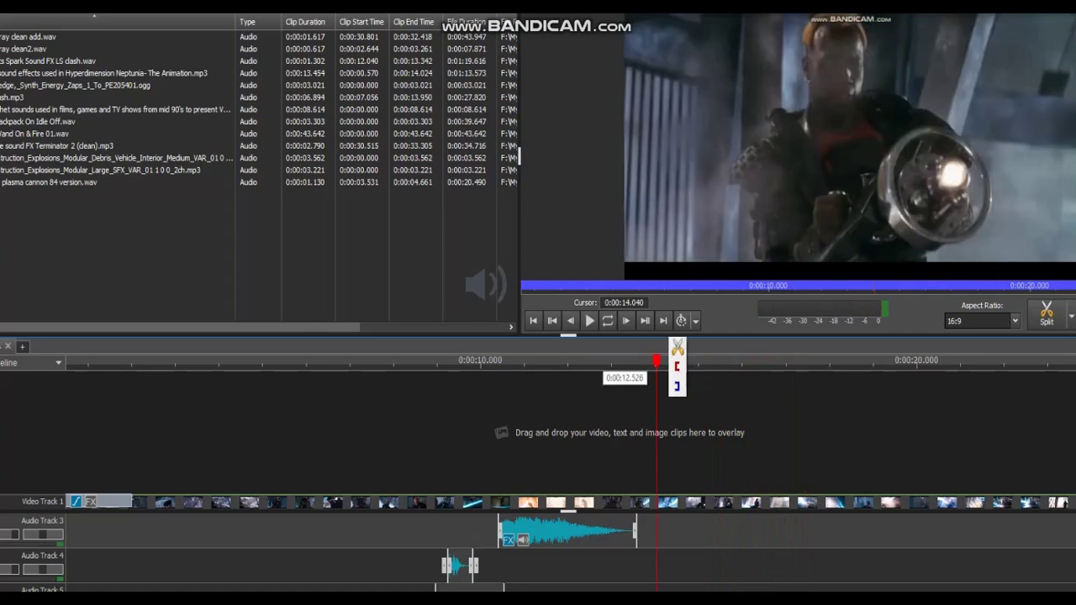
pyautogui.click(592, 361)
pyautogui.click(590, 320)
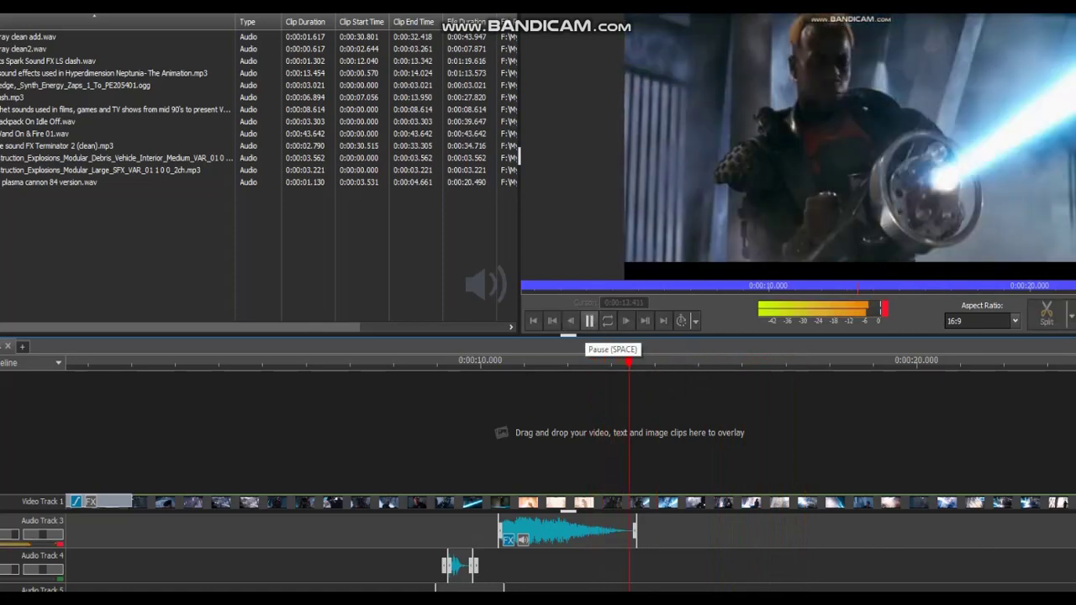
pyautogui.click(589, 320)
# Step: Move the Audio Track 14 clip earlier to start where the first Audio Track 12 clip ends, and play from about 0:00:12.174 to check it
pyautogui.scroll(-5, 538, 553)
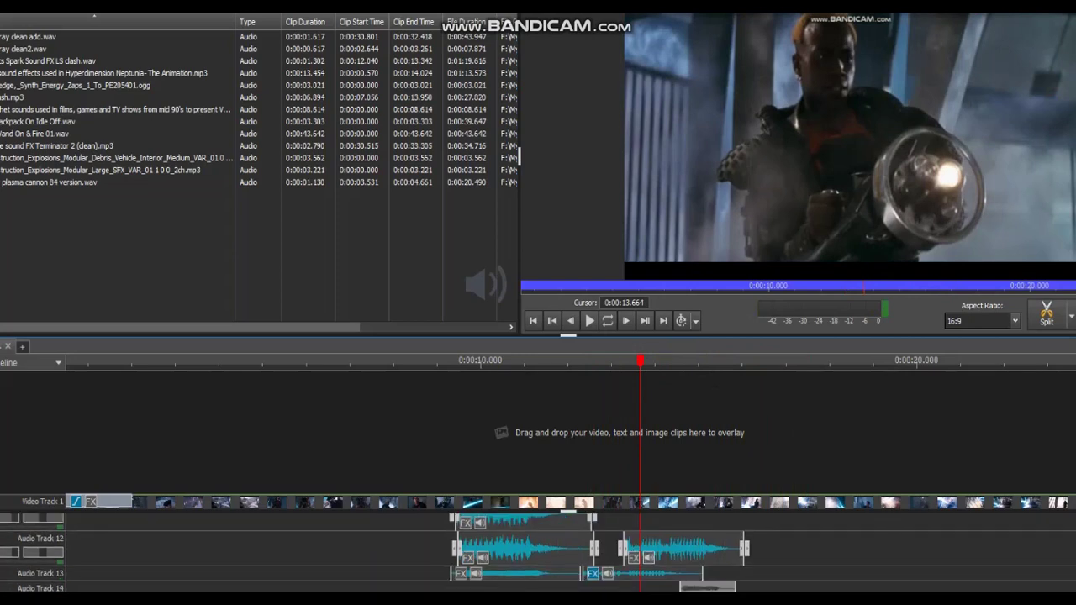
pyautogui.moveTo(681, 588); pyautogui.dragTo(596, 588)
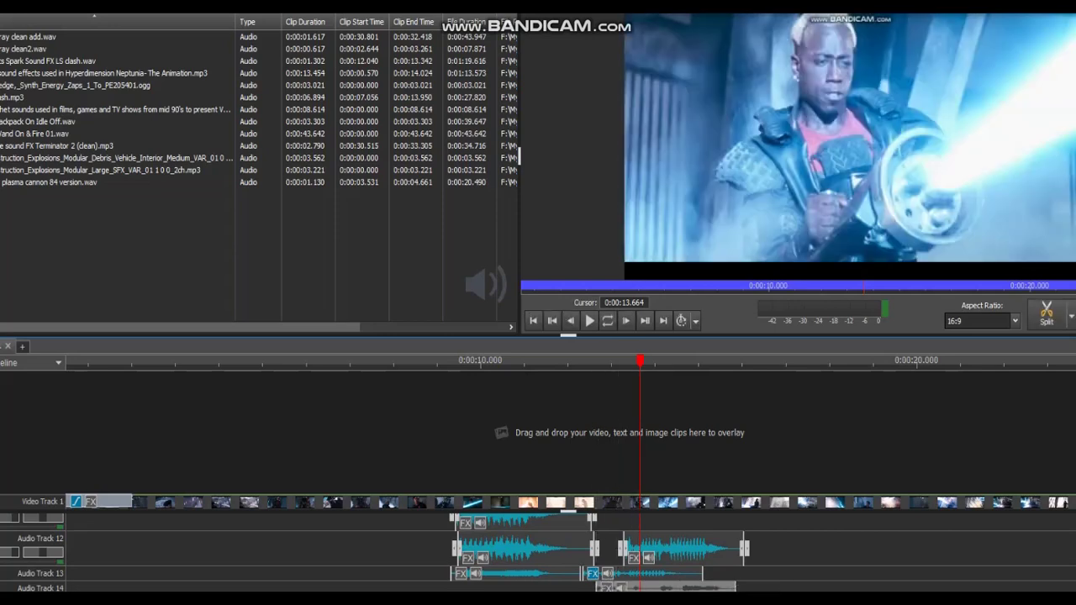
pyautogui.click(575, 362)
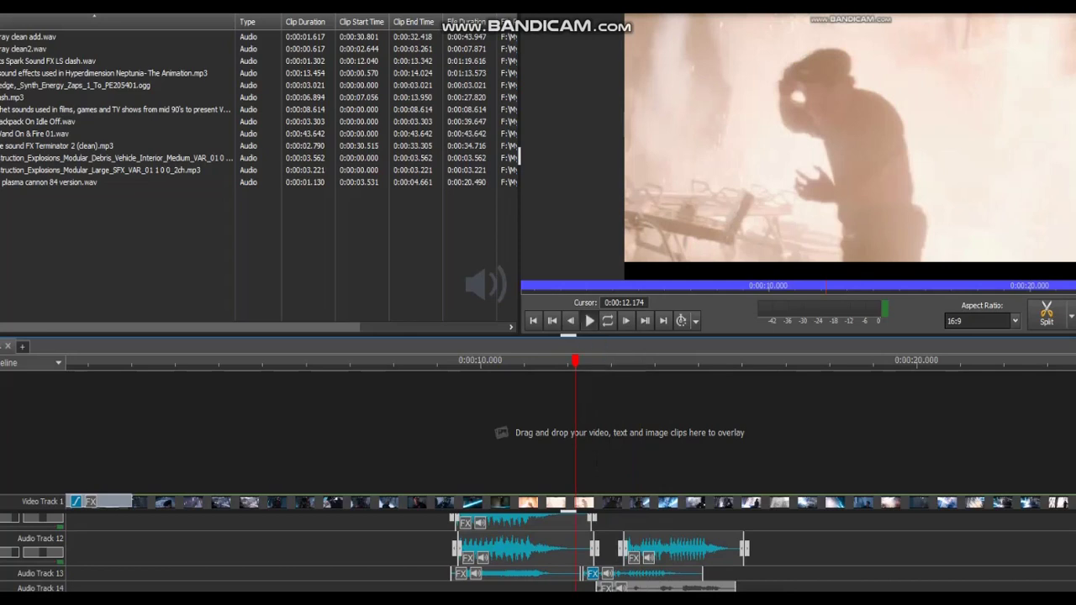
pyautogui.click(589, 320)
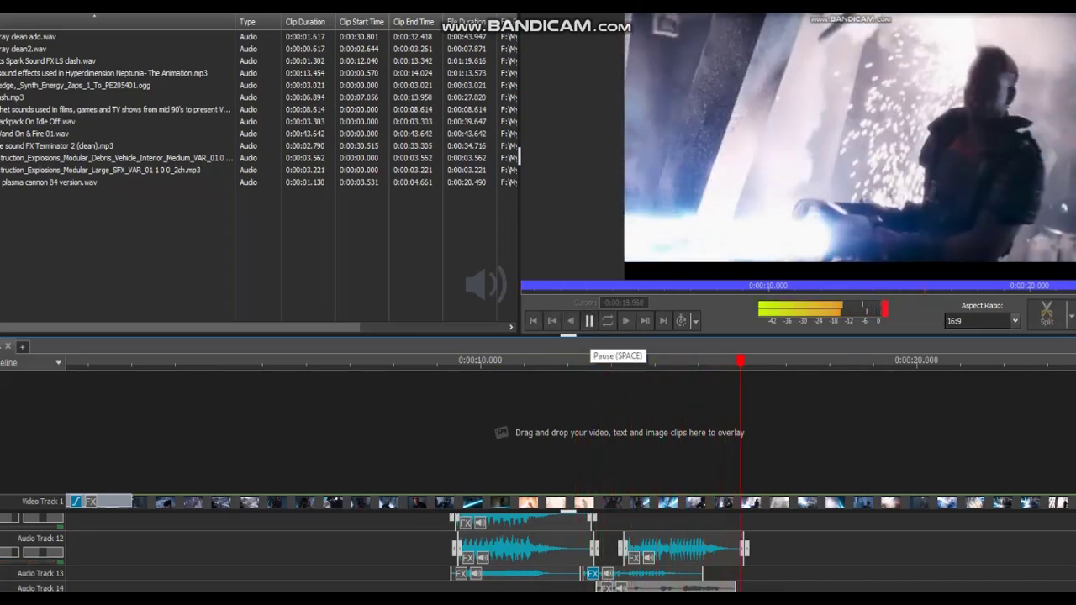
pyautogui.click(589, 320)
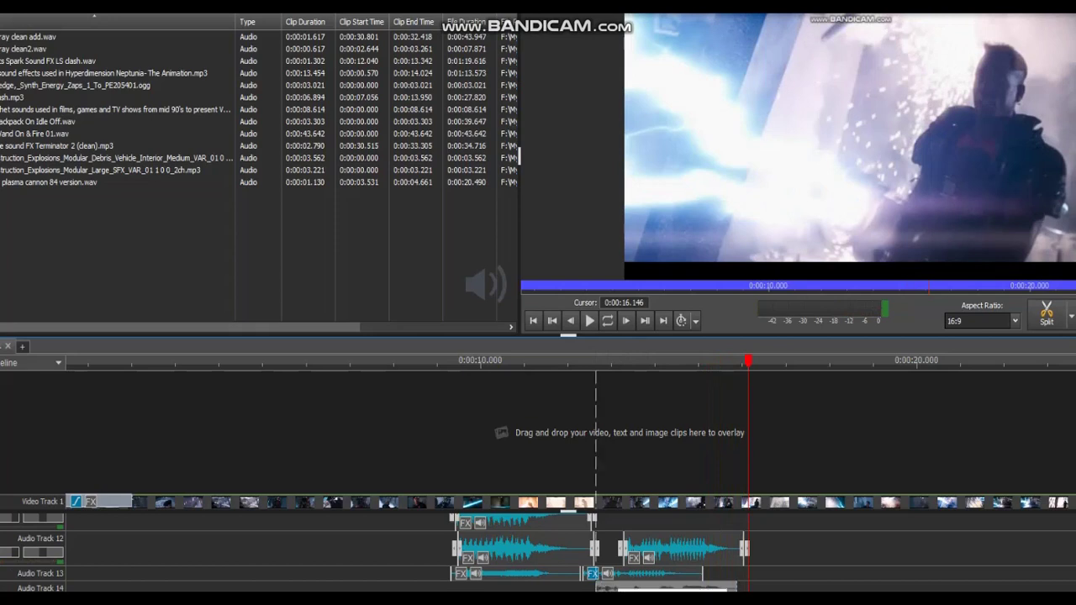
pyautogui.click(589, 320)
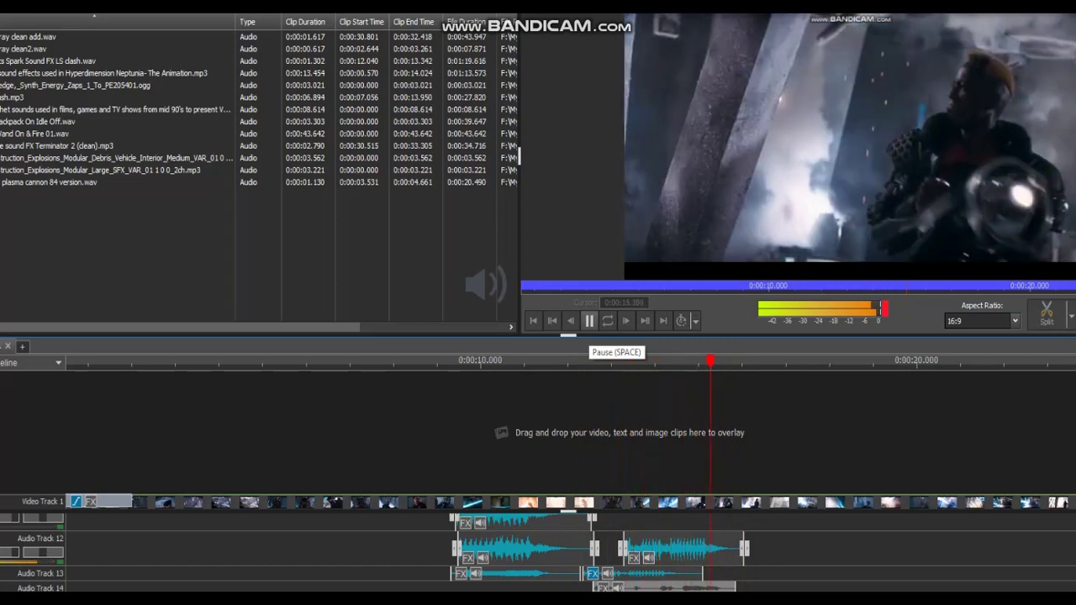
pyautogui.click(589, 320)
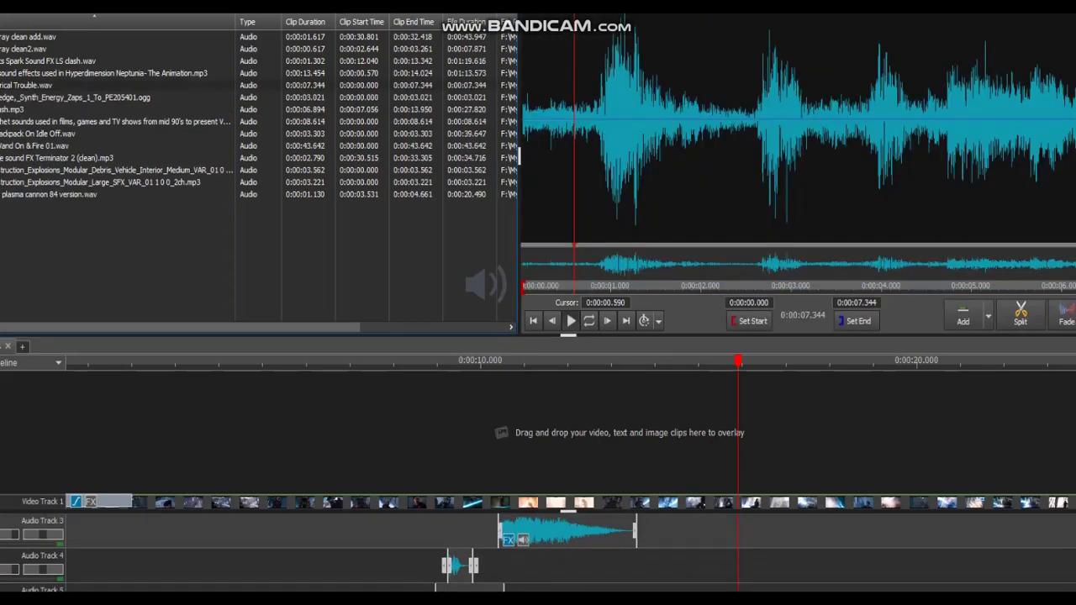
# Step: Audition the "Trouble.wav" electrical sound, trim it to 0:00:00.867–0:00:02.645 and add it to the sequence
pyautogui.click(570, 321)
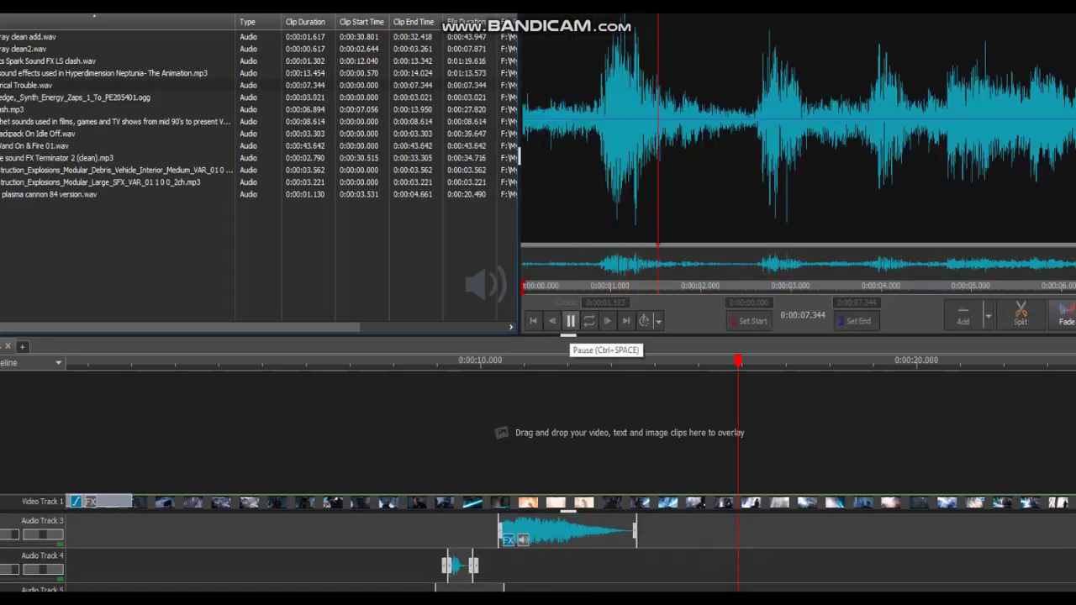
pyautogui.click(570, 321)
pyautogui.click(599, 189)
pyautogui.click(751, 321)
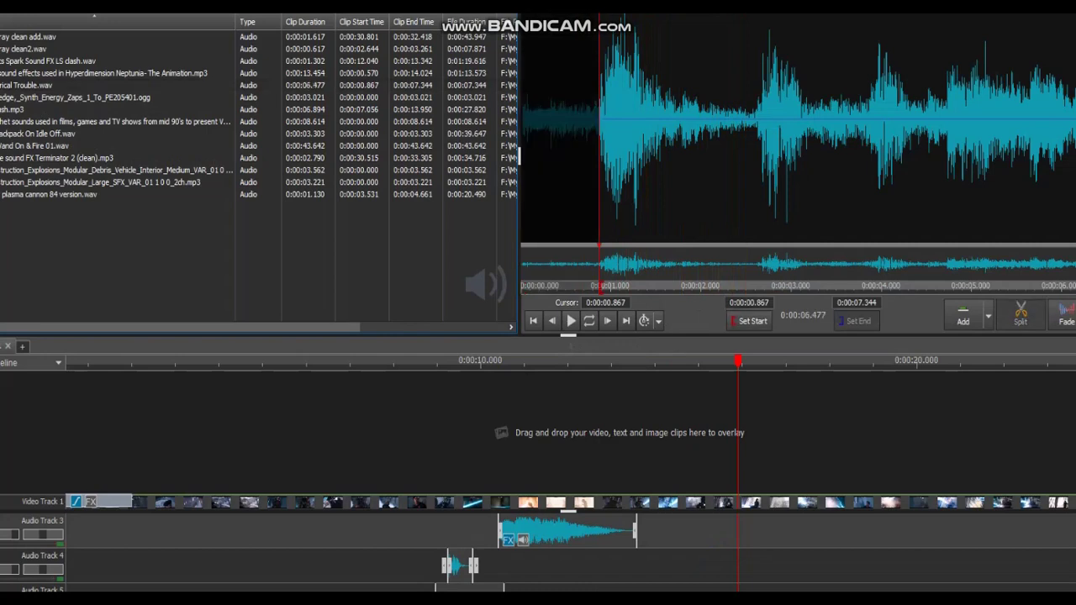
pyautogui.click(858, 320)
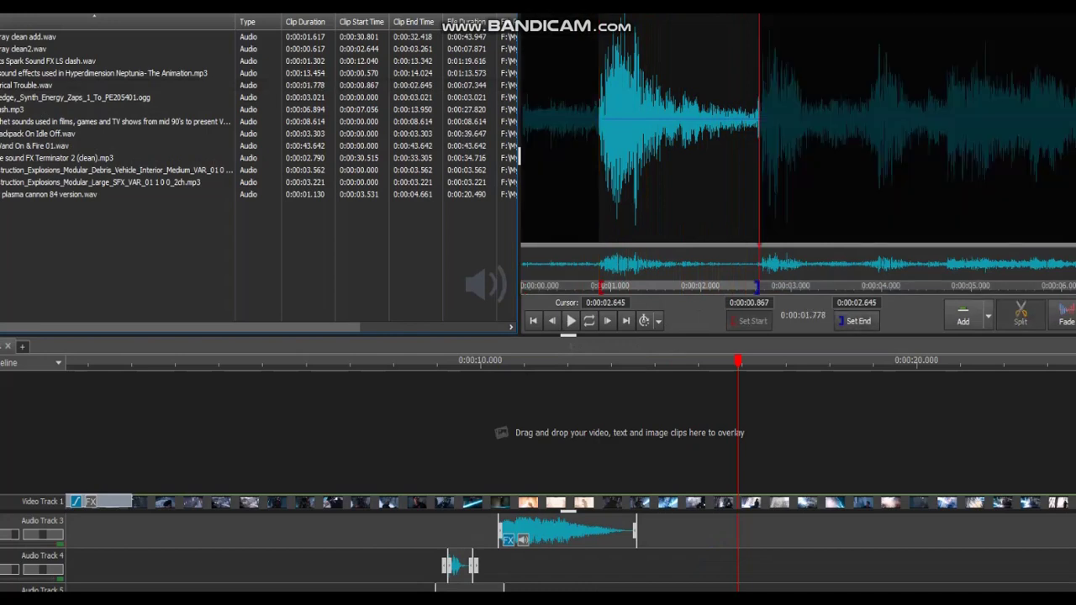
pyautogui.click(963, 315)
# Step: Play the sequence from 0:00:15.274, about 0:00:13.9 and 0:00:11.557 through the beam shots to check the added electrical sound
pyautogui.click(711, 361)
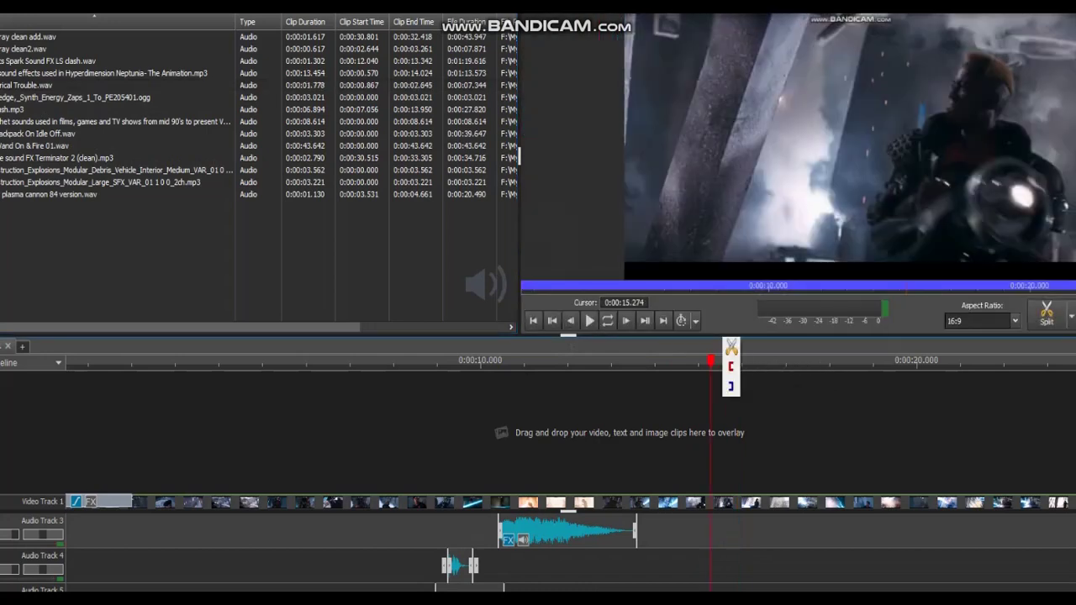
pyautogui.click(589, 321)
pyautogui.click(589, 321)
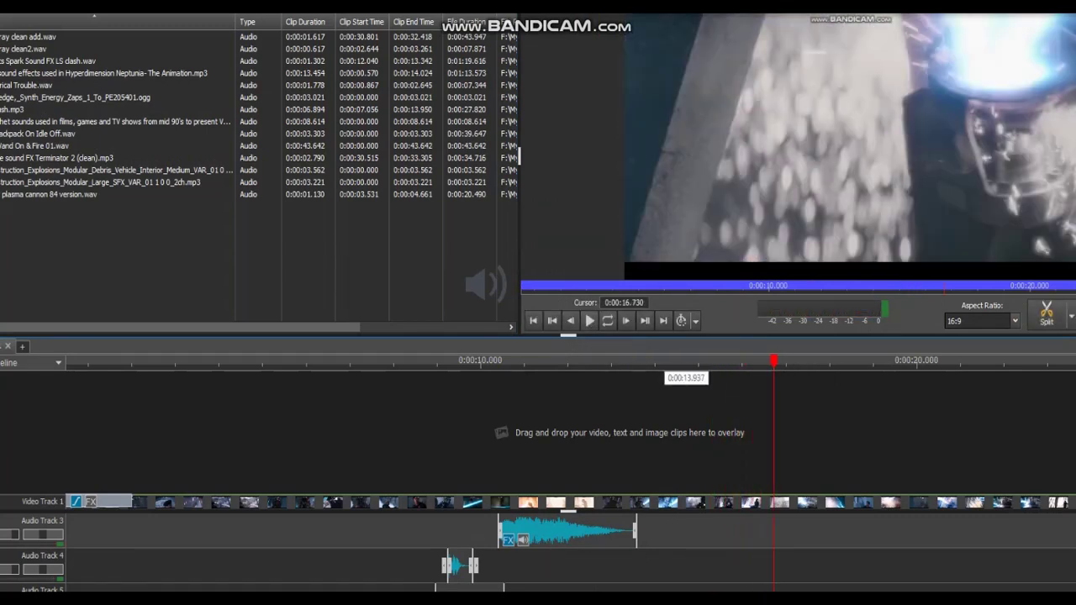
pyautogui.click(652, 361)
pyautogui.press('space')
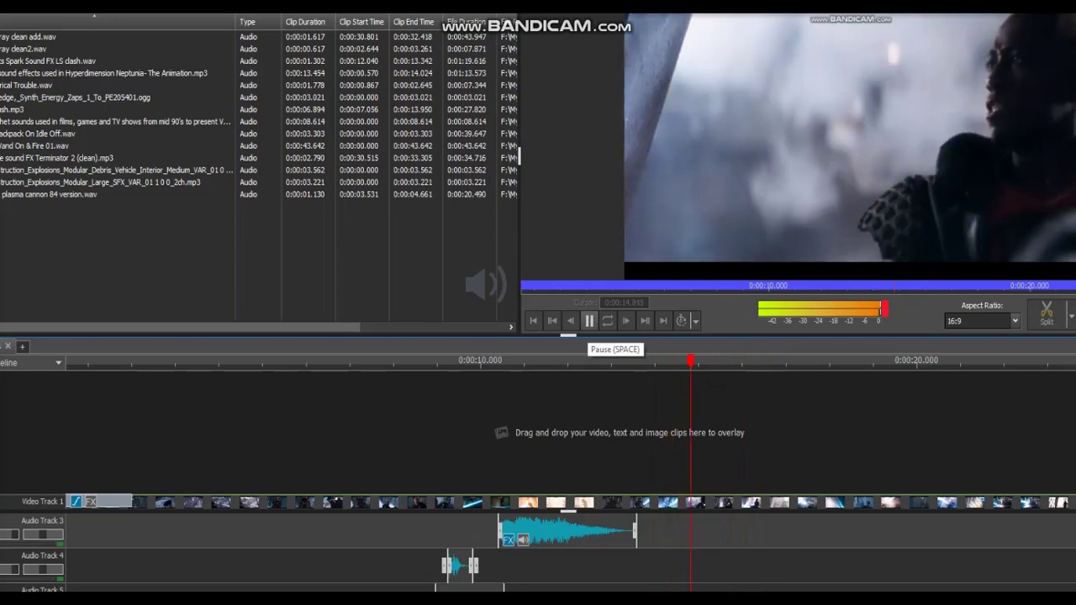
pyautogui.press('space')
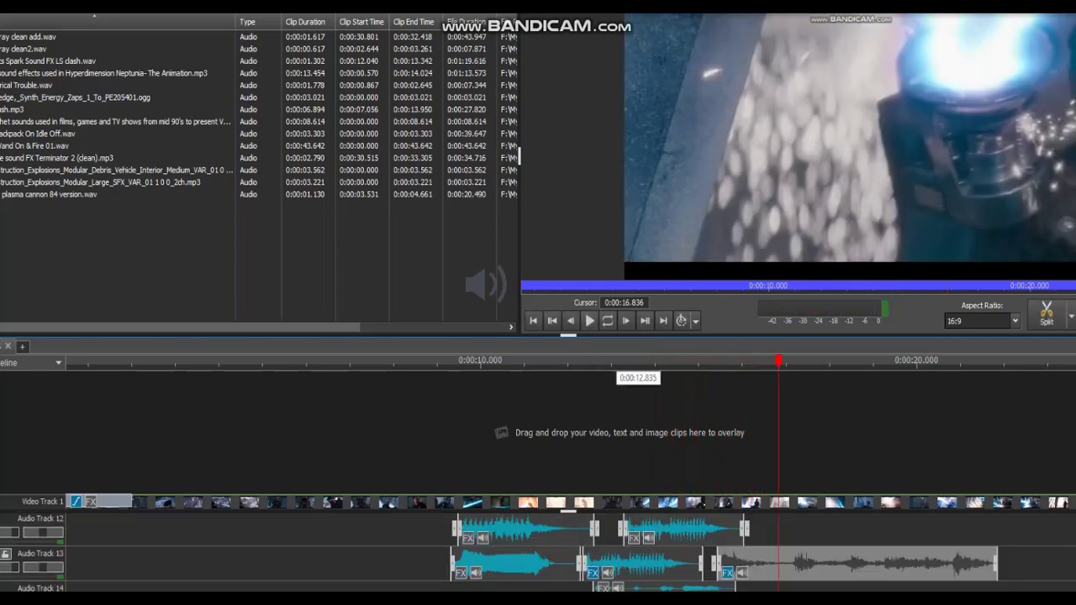
pyautogui.click(550, 362)
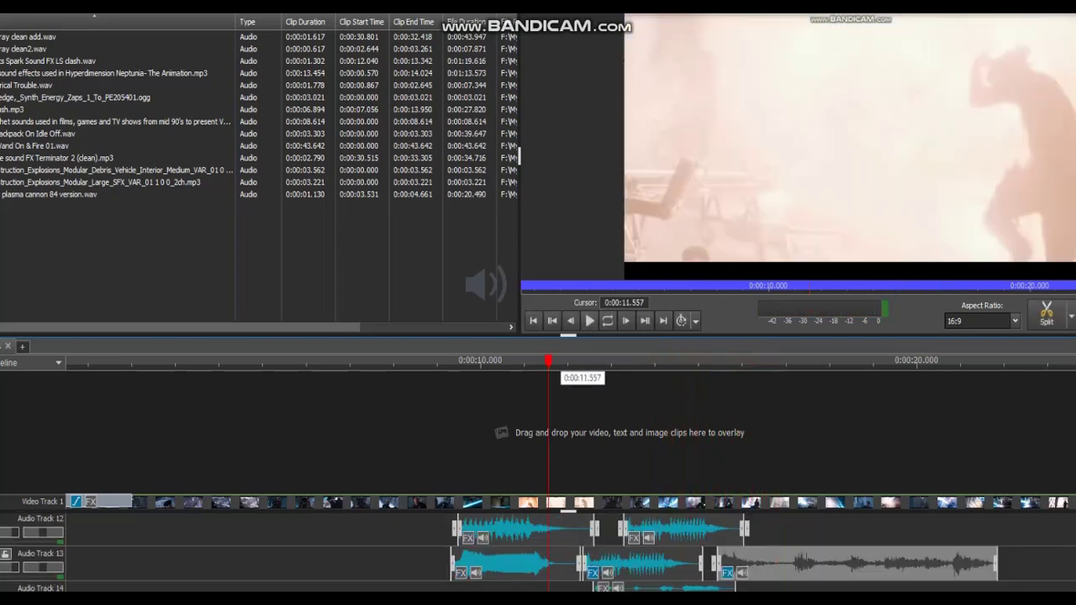
pyautogui.click(589, 321)
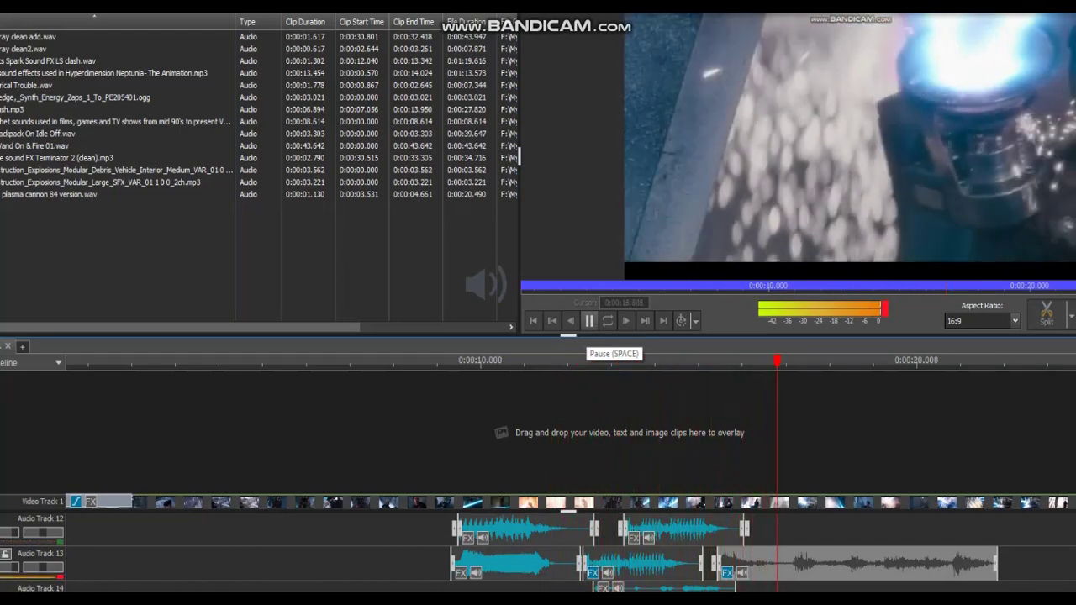
pyautogui.click(589, 320)
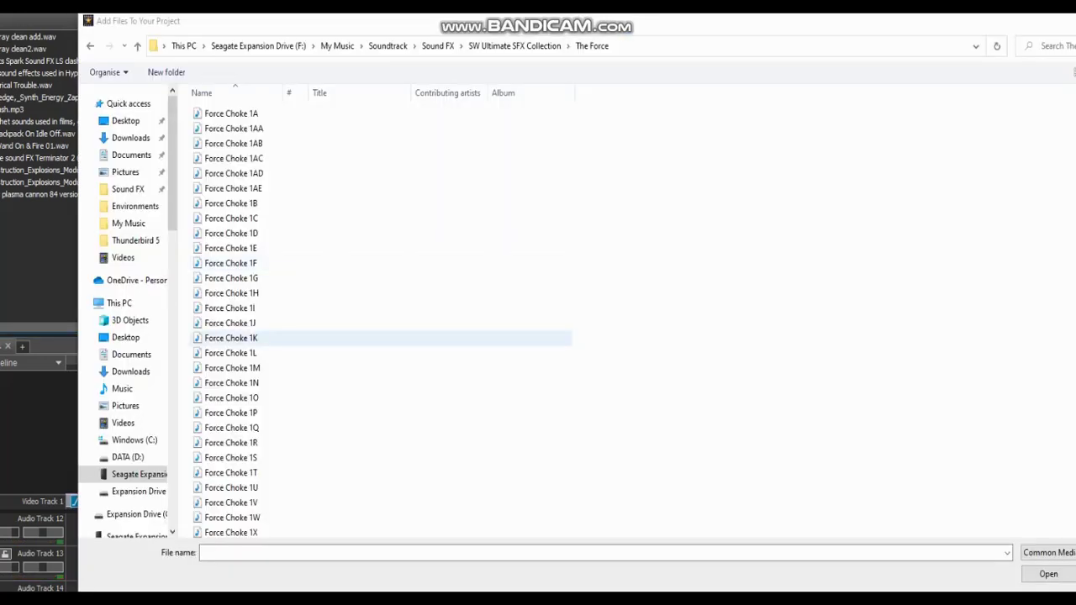
# Step: Preview the Sith Lightning 1B, Sith Lightning 2 and Sith Lightning 4A files from The Force folder
pyautogui.scroll(-7, 236, 337)
pyautogui.click(234, 335)
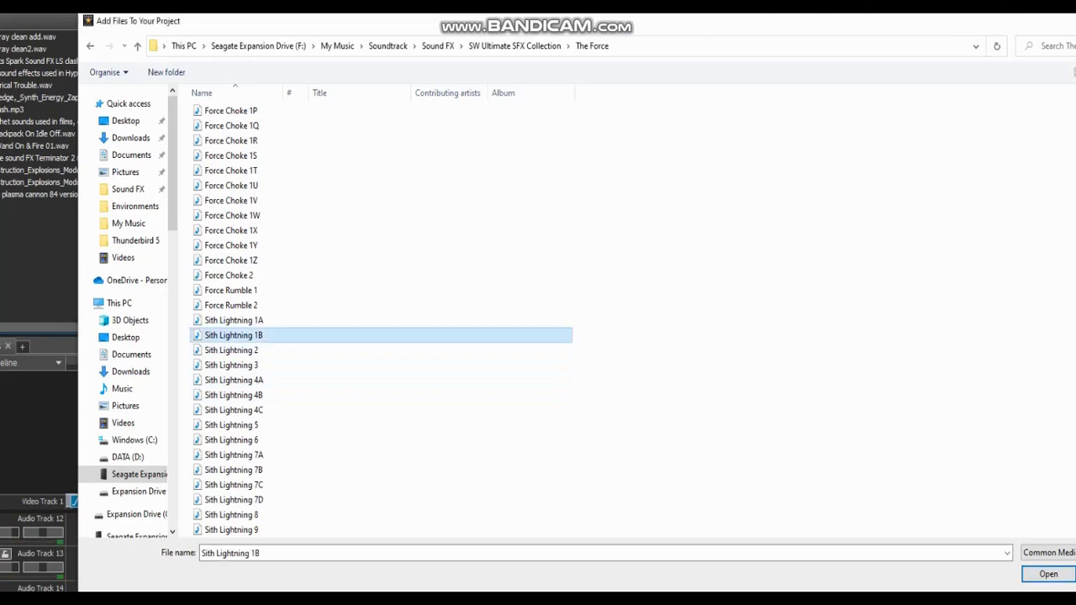
pyautogui.rightClick(240, 336)
pyautogui.click(260, 372)
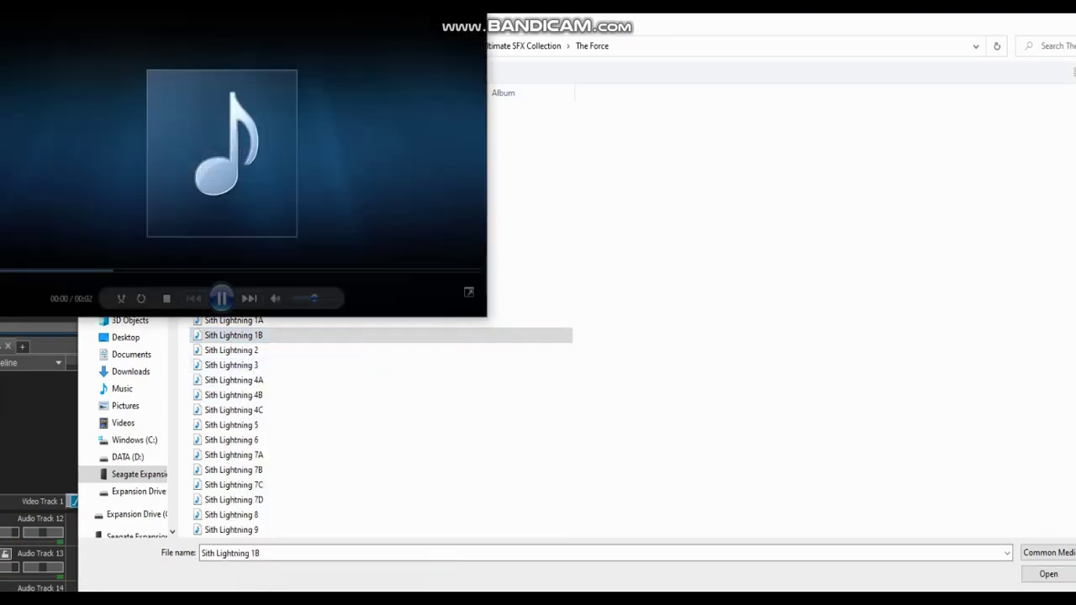
pyautogui.click(231, 349)
pyautogui.rightClick(250, 351)
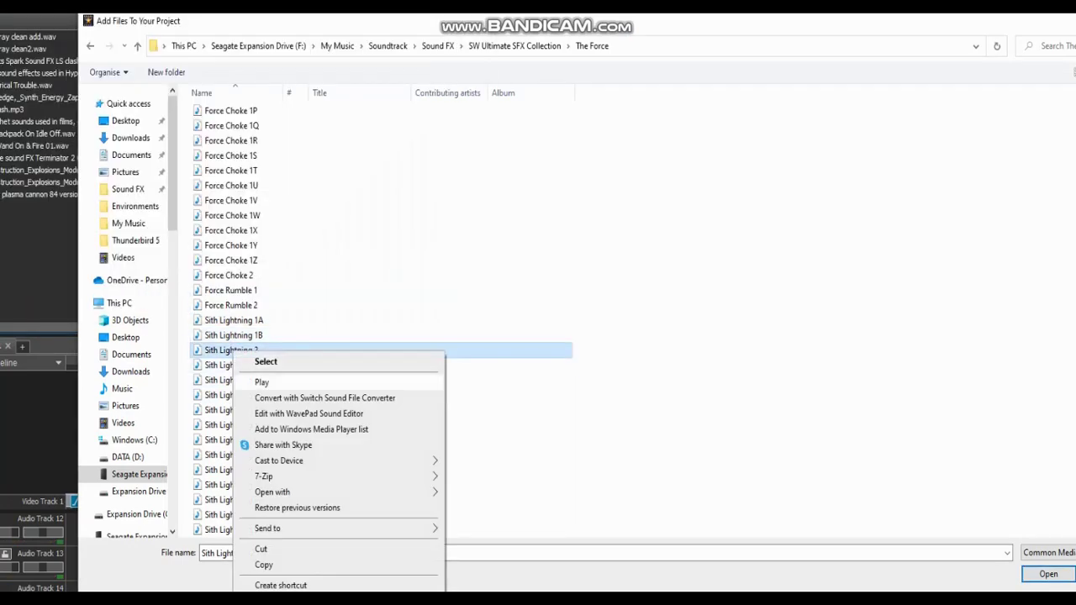
pyautogui.click(259, 381)
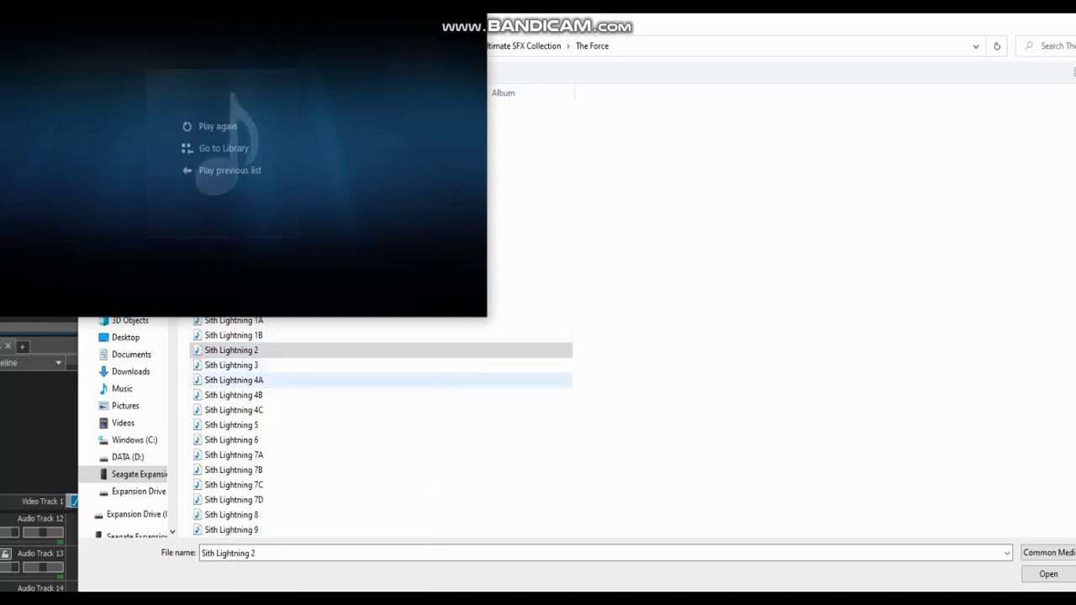
pyautogui.click(234, 380)
pyautogui.rightClick(236, 380)
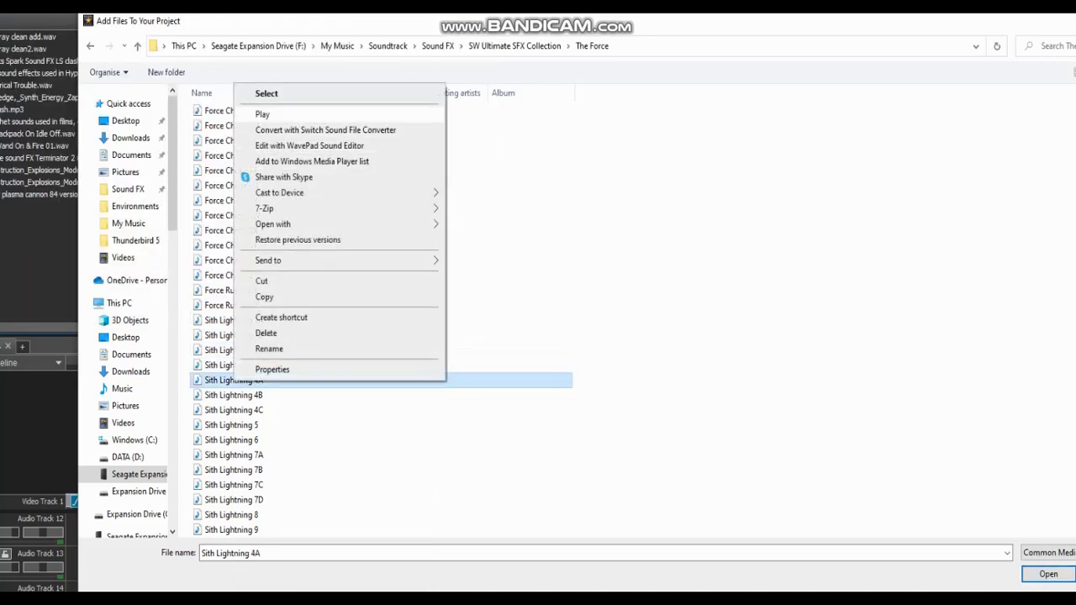
pyautogui.click(262, 115)
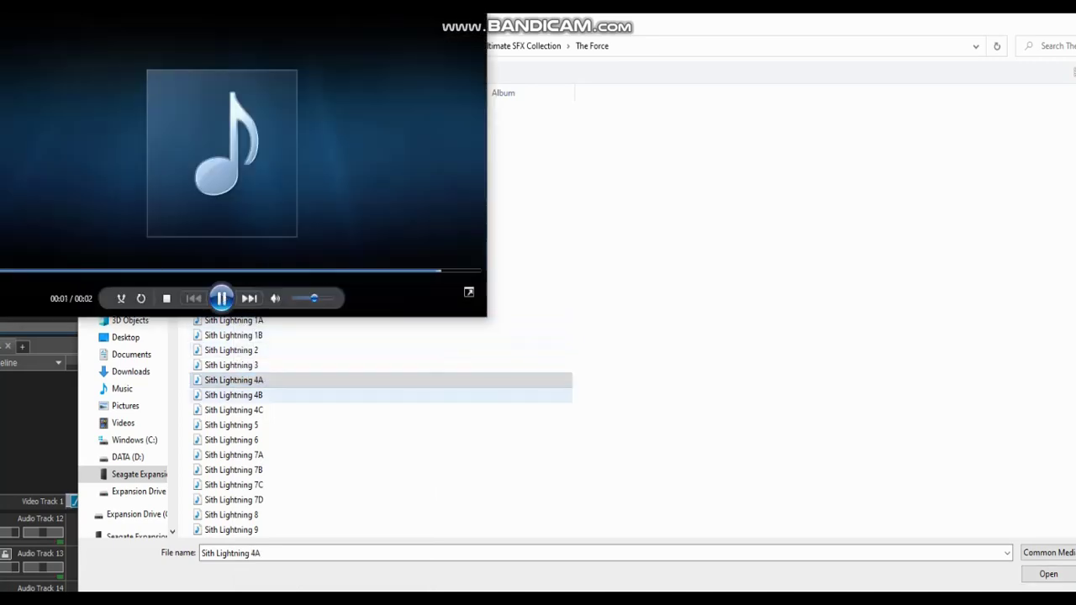
# Step: Preview the Sith Lightning 4B, 4C, 7A and 7C files from The Force folder
pyautogui.click(234, 395)
pyautogui.rightClick(234, 395)
pyautogui.click(250, 127)
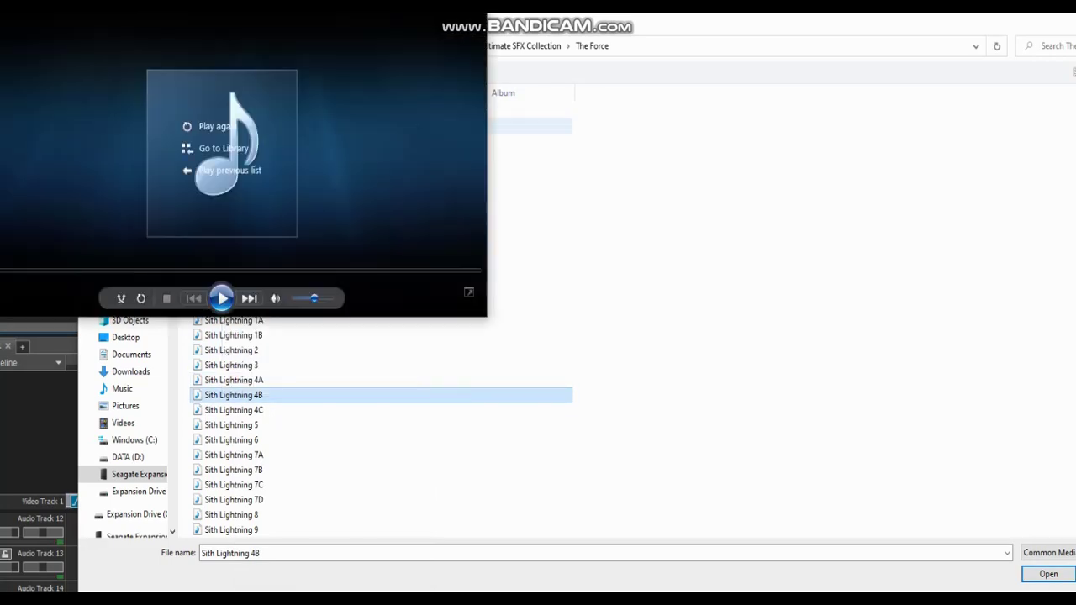
pyautogui.click(233, 410)
pyautogui.rightClick(233, 410)
pyautogui.click(261, 146)
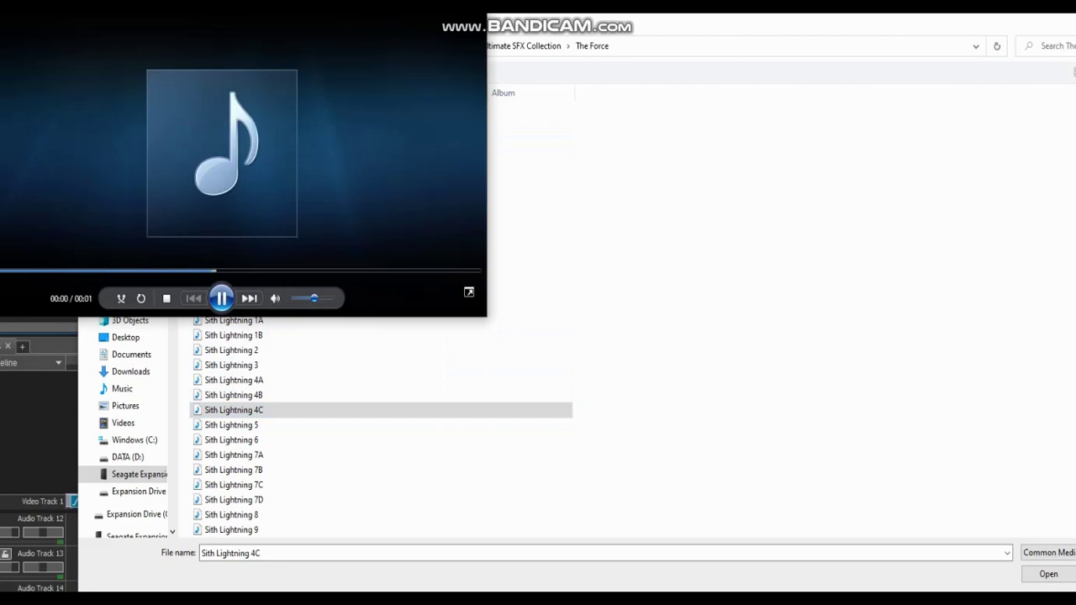
pyautogui.rightClick(242, 455)
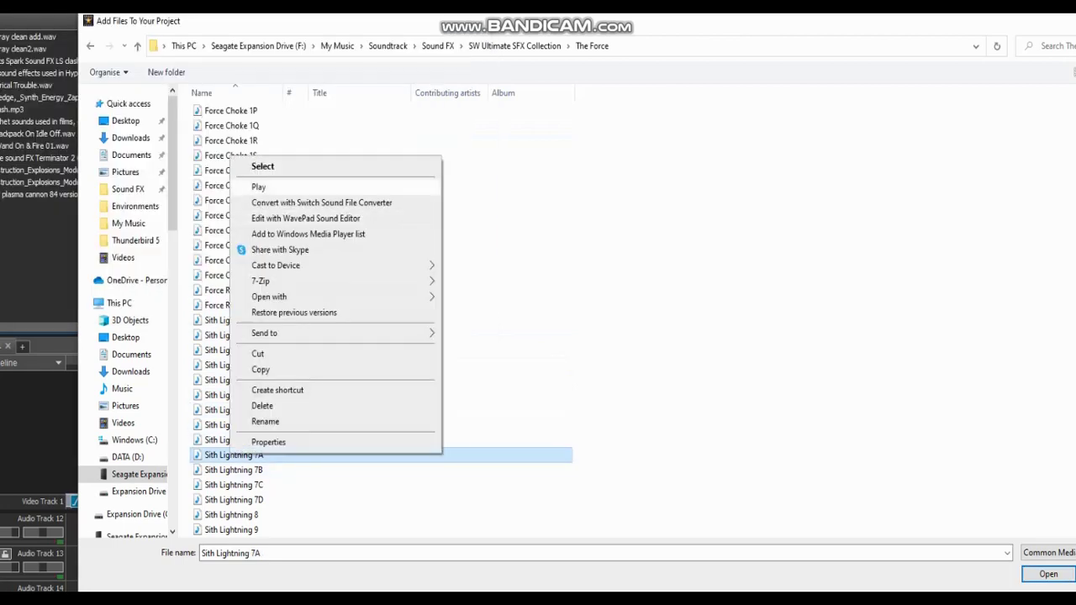
pyautogui.click(260, 184)
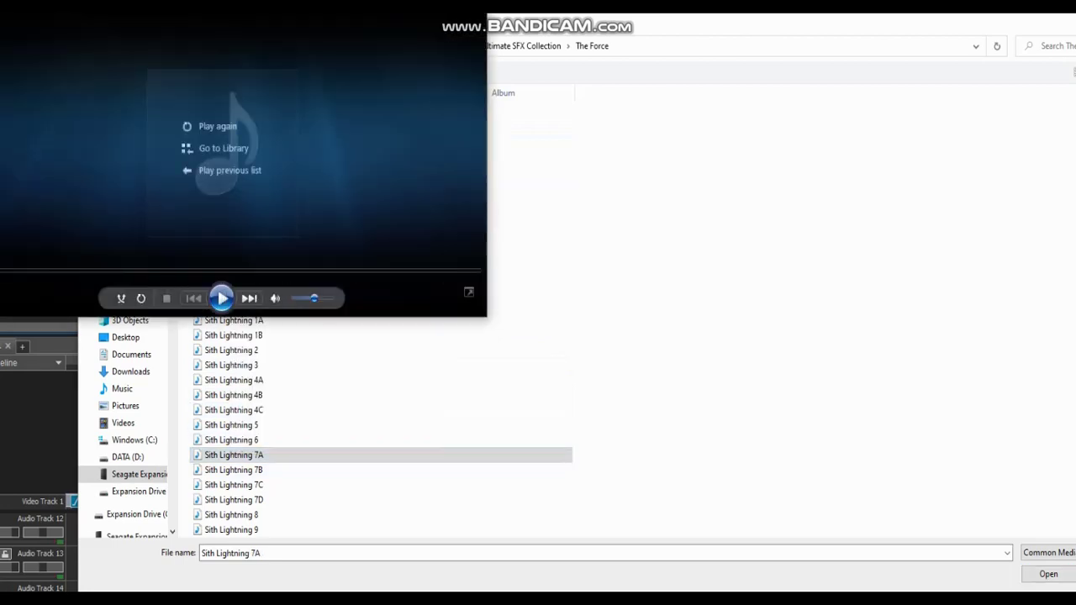
pyautogui.rightClick(244, 485)
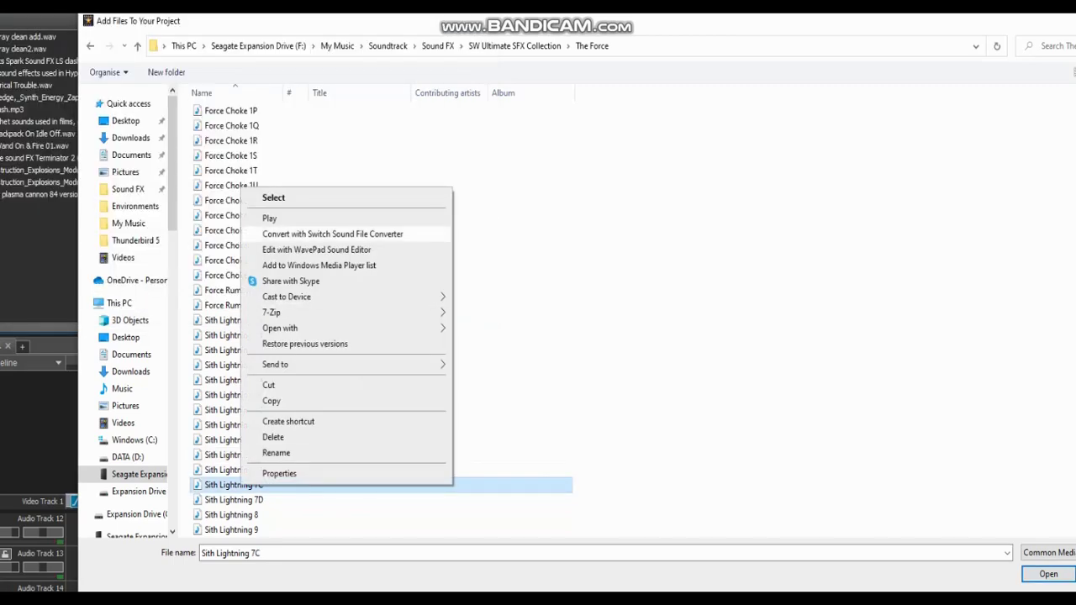
pyautogui.click(261, 216)
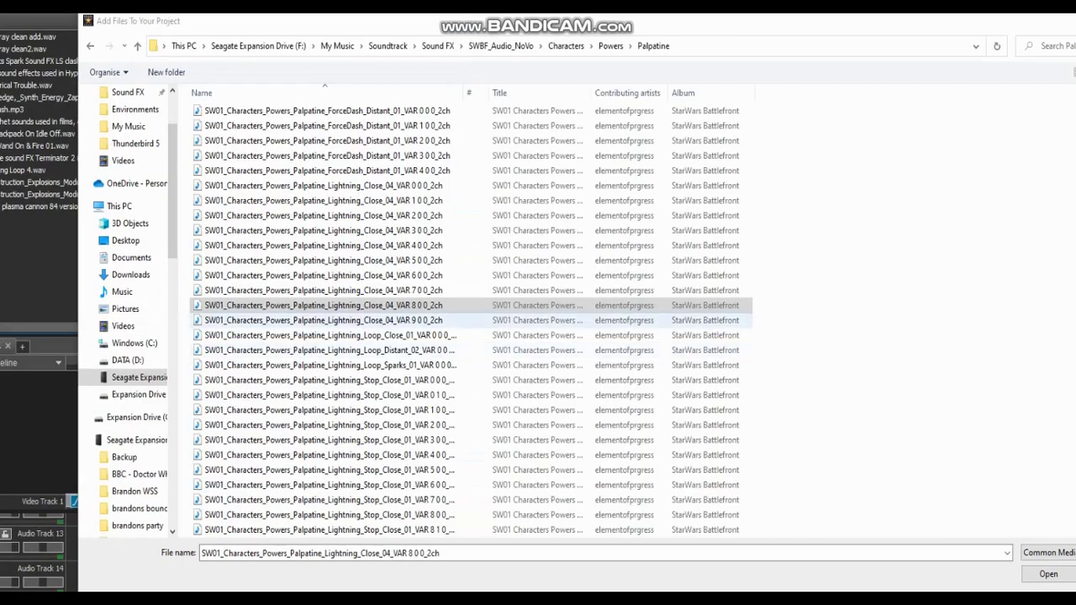
# Step: Preview Palpatine_Lightning_Close_04_VAR 8 0 0_2ch, import Palpatine_Lightning_Loop_Close_01_VAR 0 0 0_2ch from the Palpatine folder, and audition it
pyautogui.rightClick(296, 306)
pyautogui.click(332, 337)
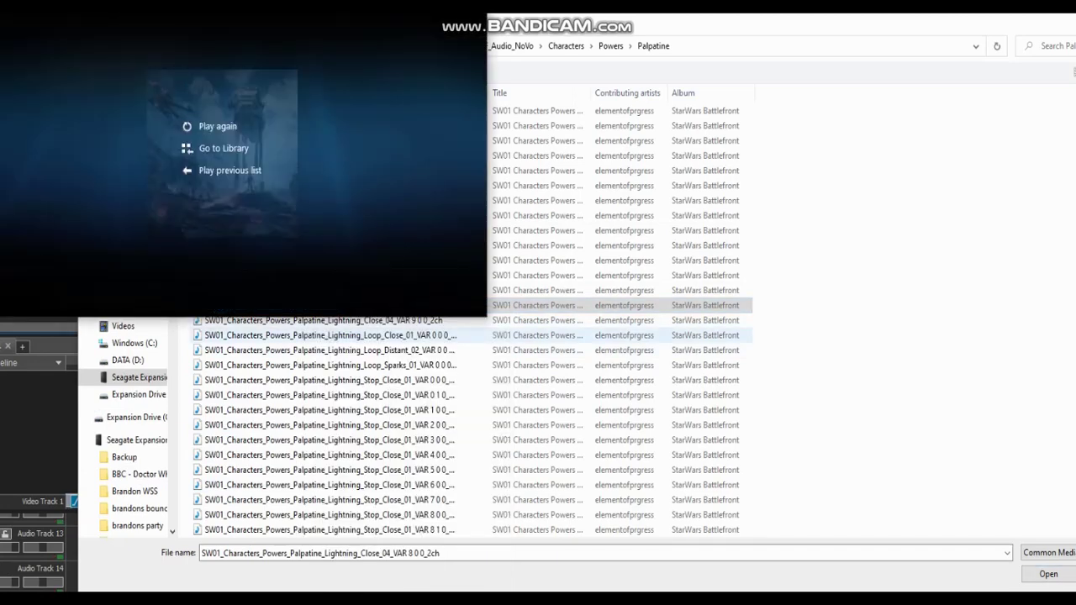
pyautogui.doubleClick(332, 335)
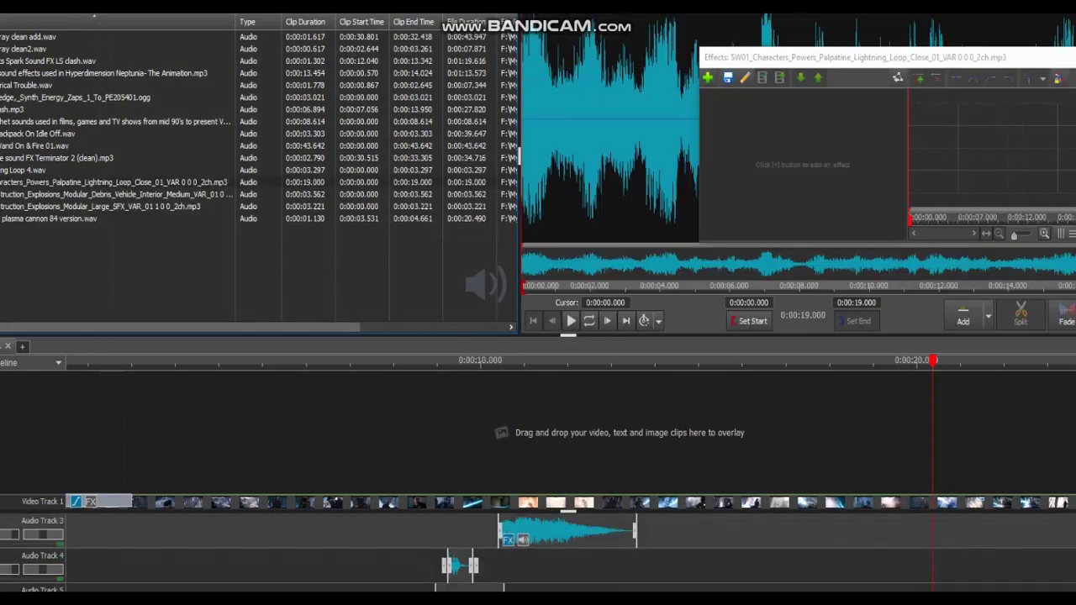
pyautogui.click(570, 320)
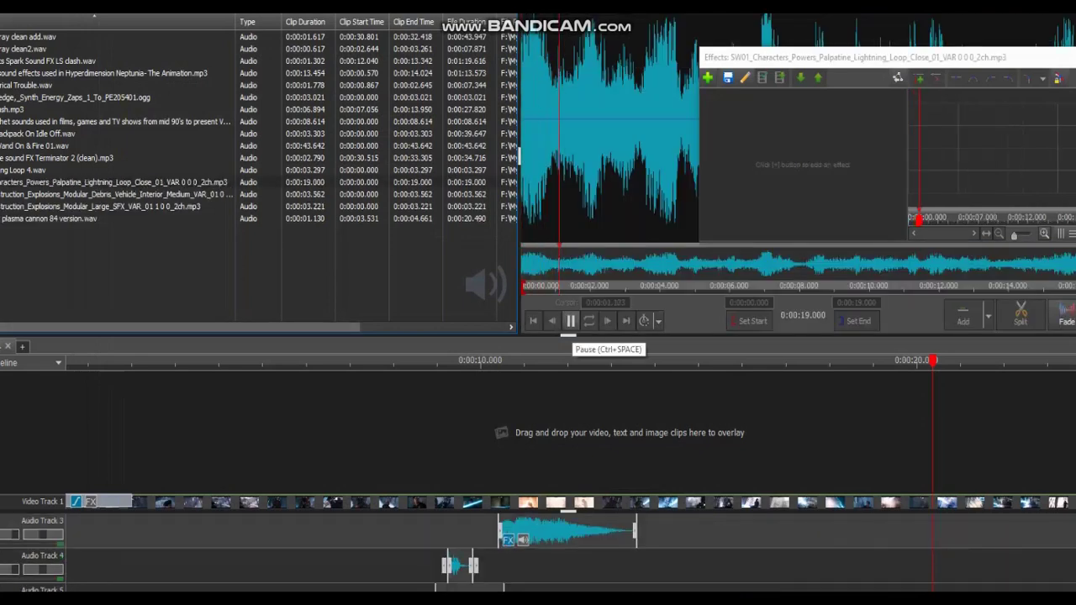
pyautogui.click(570, 320)
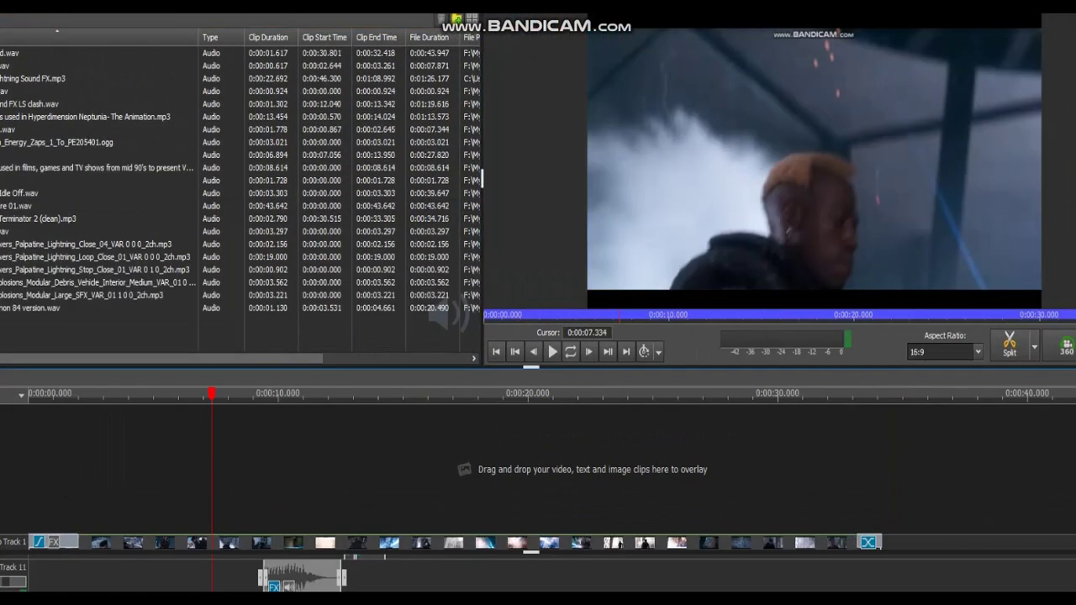
# Step: Play the assembled sequence from 0:00:07.334 through to its end to review the complete sound mix
pyautogui.click(552, 351)
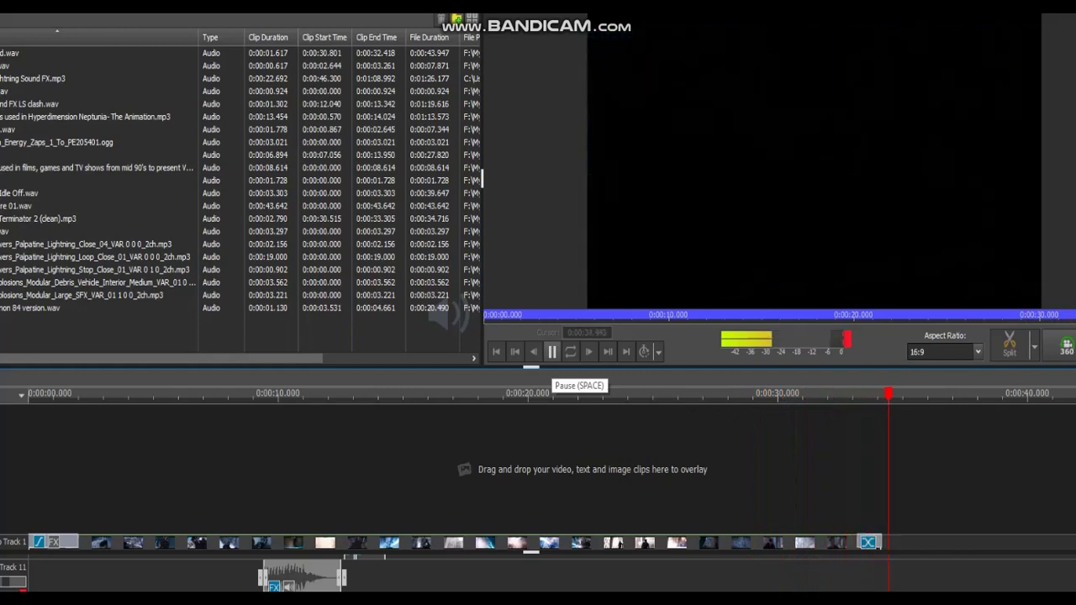
pyautogui.press('space')
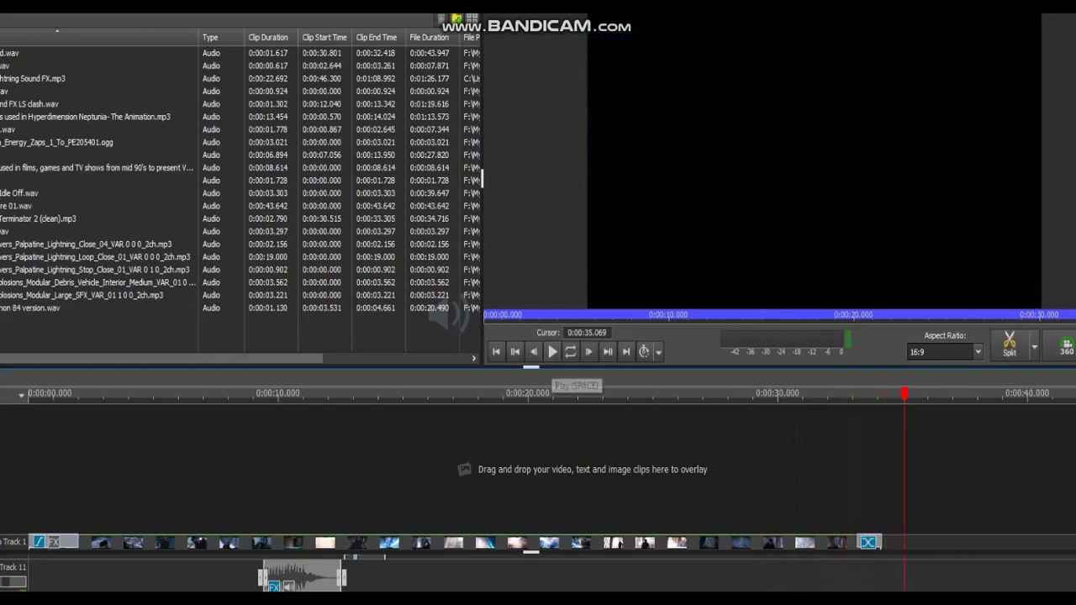